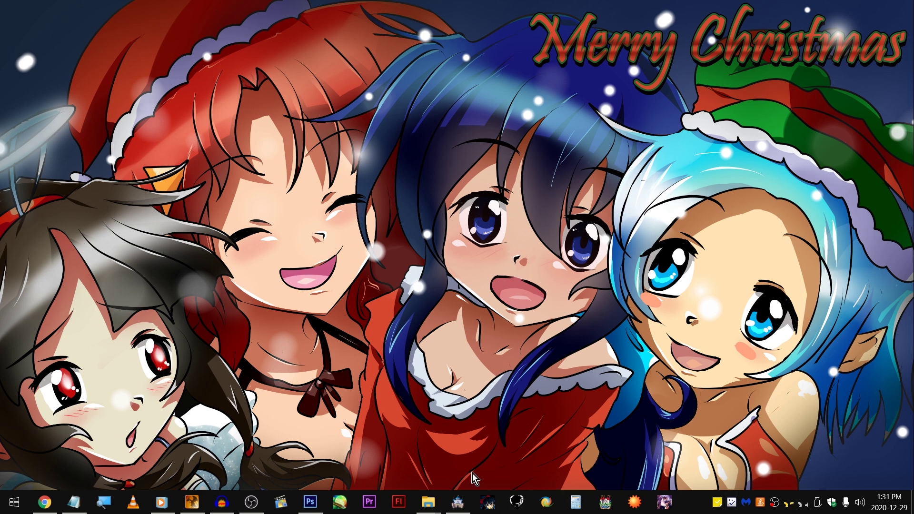
# - Switch to the MZ Test project in RPG Maker MZ and look over the Friend's House map and the project's map list
pyautogui.click(458, 502)
pyautogui.click(671, 102)
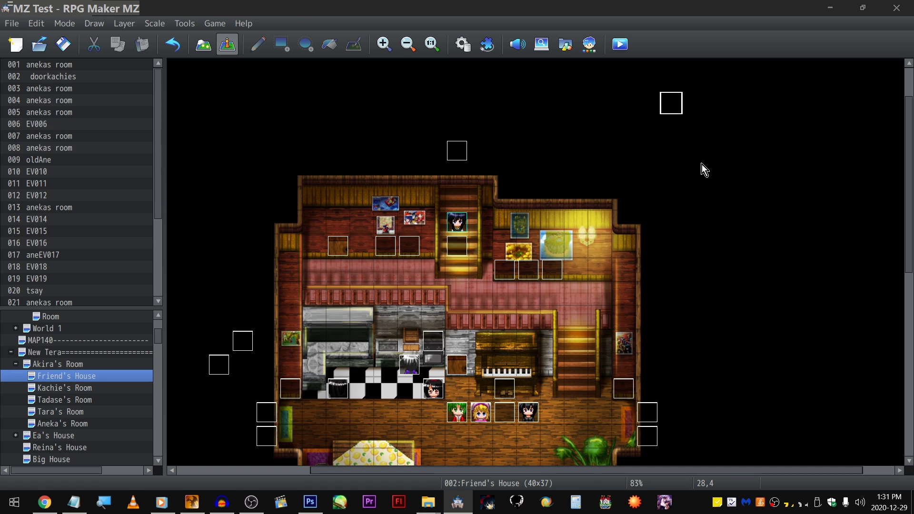
pyautogui.click(694, 122)
pyautogui.scroll(-10, 97, 335)
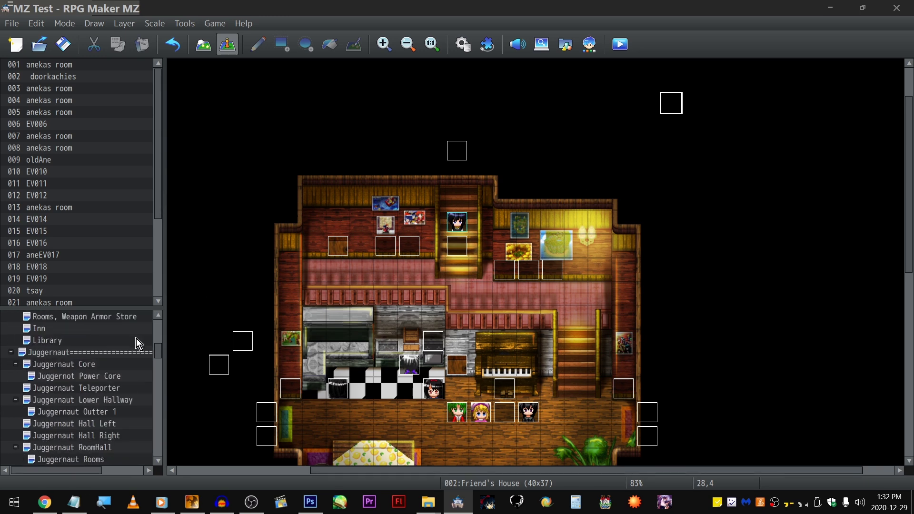
# - Open the project database, browse the skills, and display the Enemies data
pyautogui.click(464, 48)
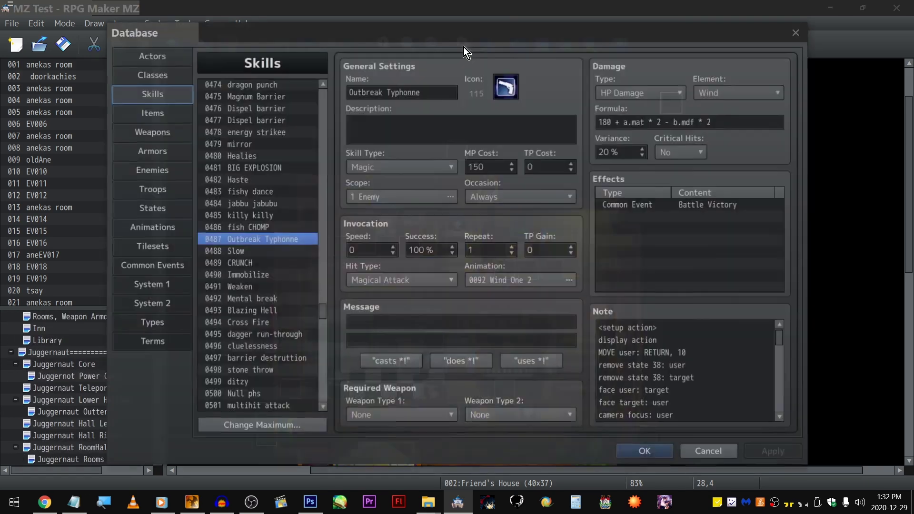
pyautogui.scroll(-12, 299, 185)
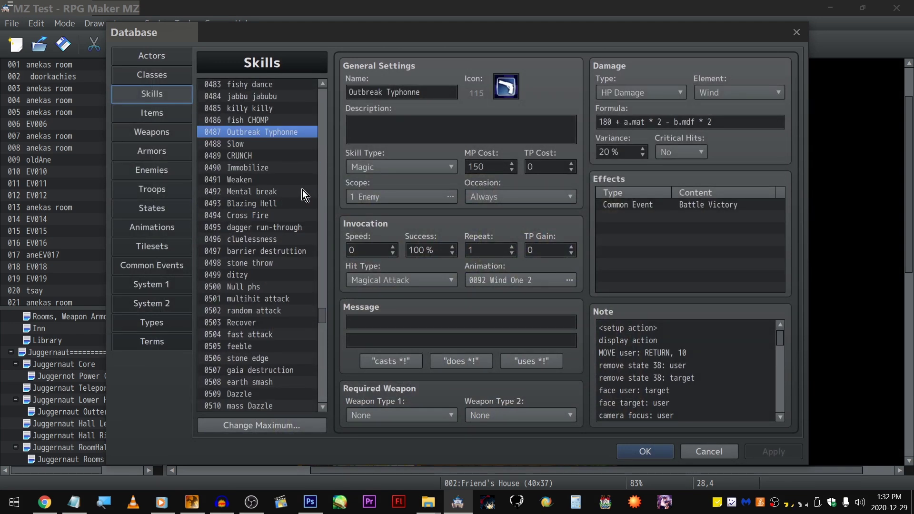
pyautogui.scroll(-2, 317, 143)
pyautogui.moveTo(322, 327); pyautogui.dragTo(202, 133)
pyautogui.click(164, 168)
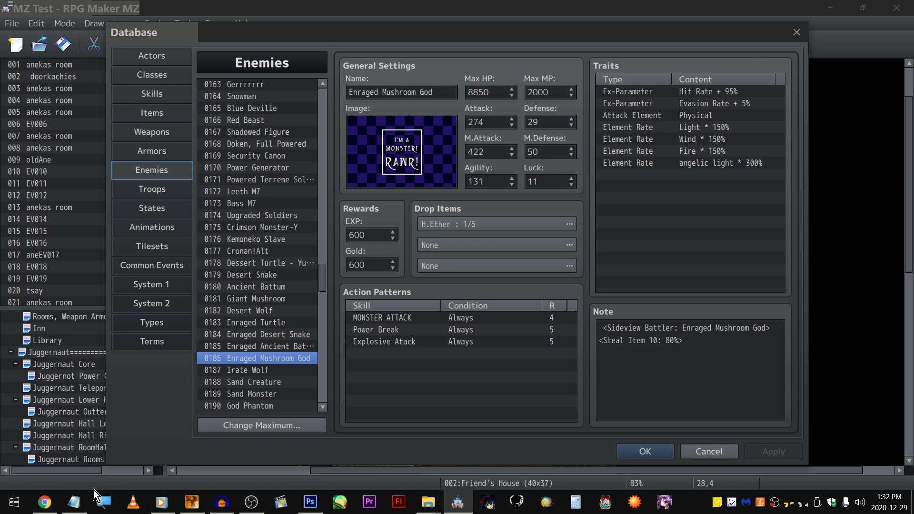
pyautogui.click(74, 502)
pyautogui.click(225, 505)
pyautogui.click(246, 503)
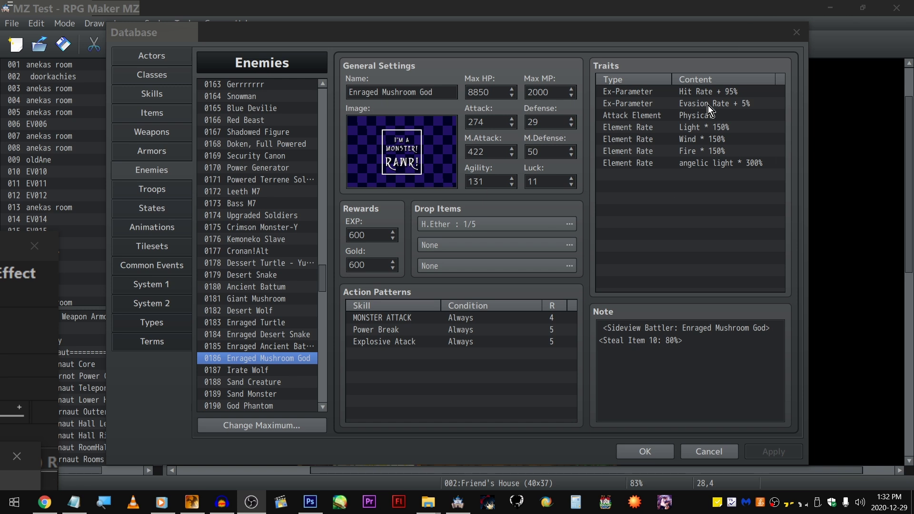
pyautogui.click(693, 234)
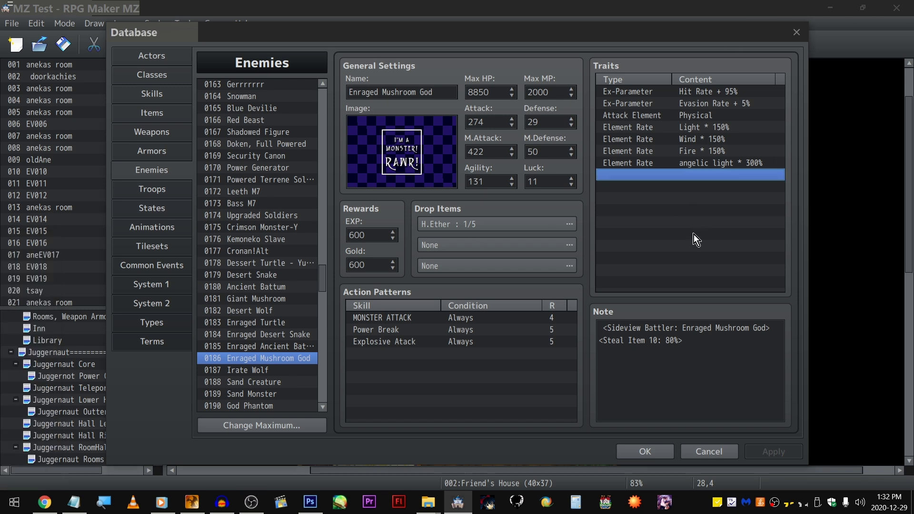
# - Close the database and enlarge the map list, showing it from its first entry
pyautogui.click(792, 32)
pyautogui.click(617, 49)
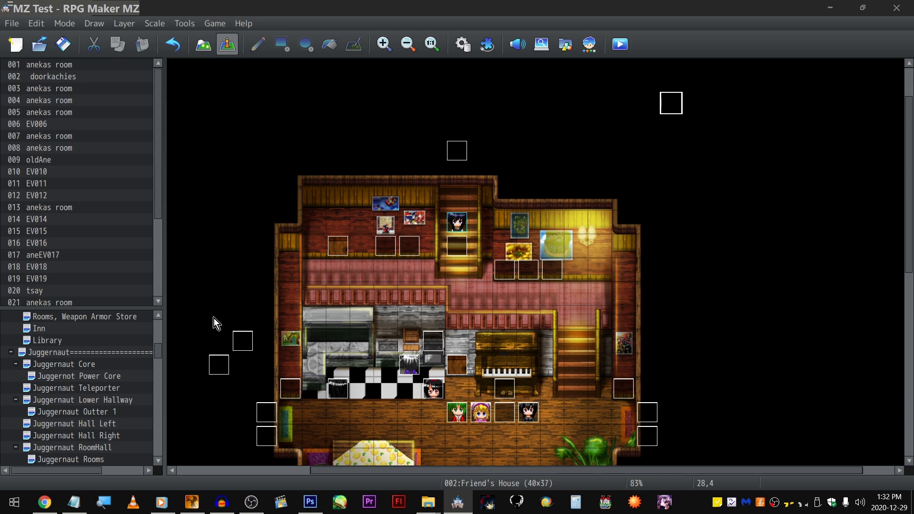
pyautogui.moveTo(158, 310); pyautogui.dragTo(165, 228)
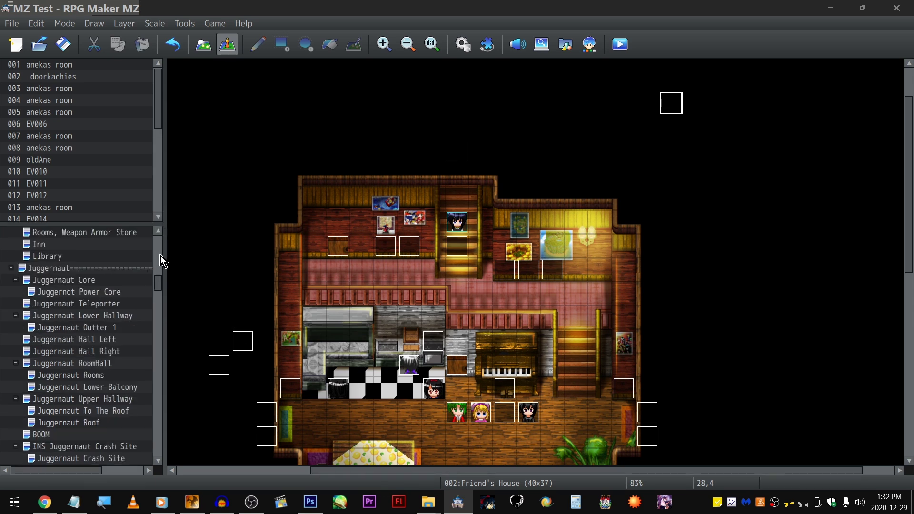
pyautogui.moveTo(161, 283); pyautogui.dragTo(167, 236)
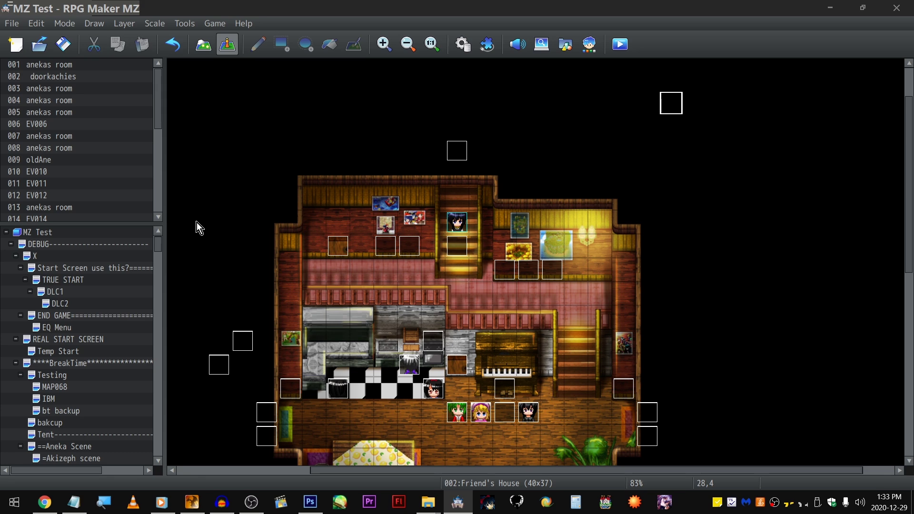
pyautogui.scroll(-3, 656, 329)
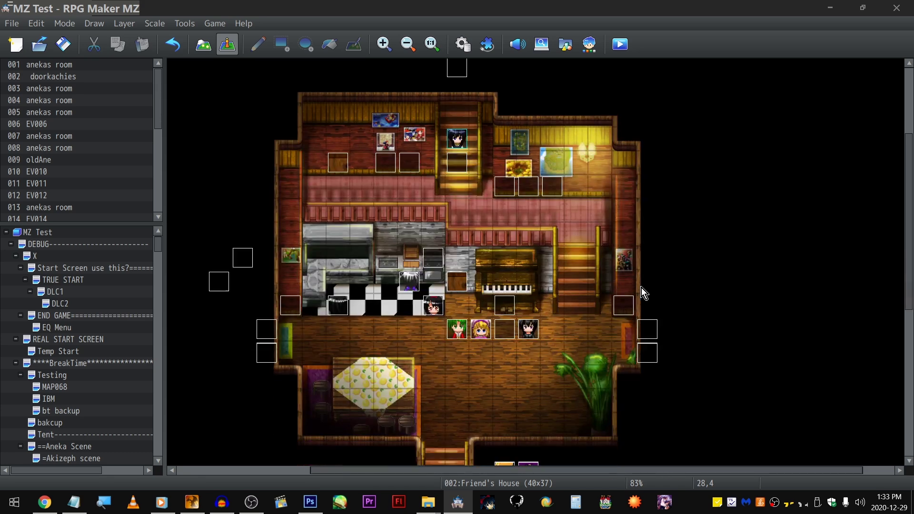
# - Start a playtest and open the Audio settings in the game's options
pyautogui.click(620, 46)
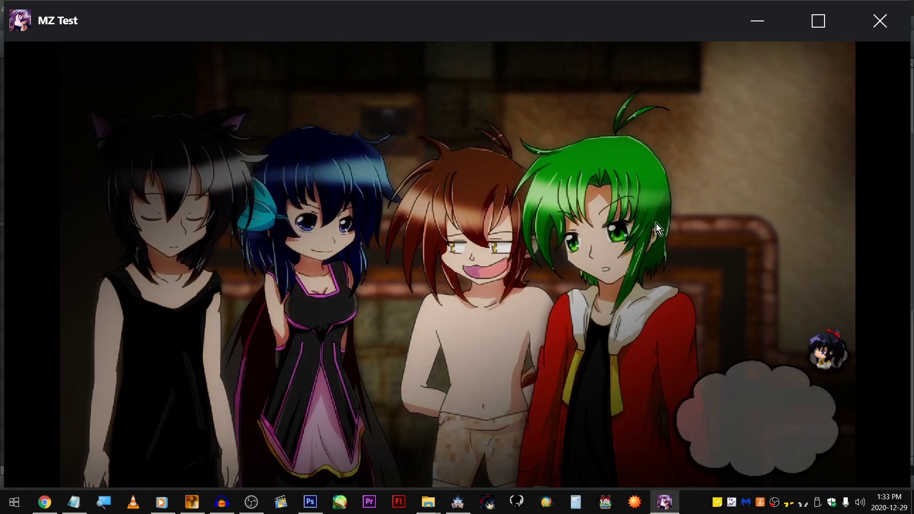
pyautogui.click(764, 179)
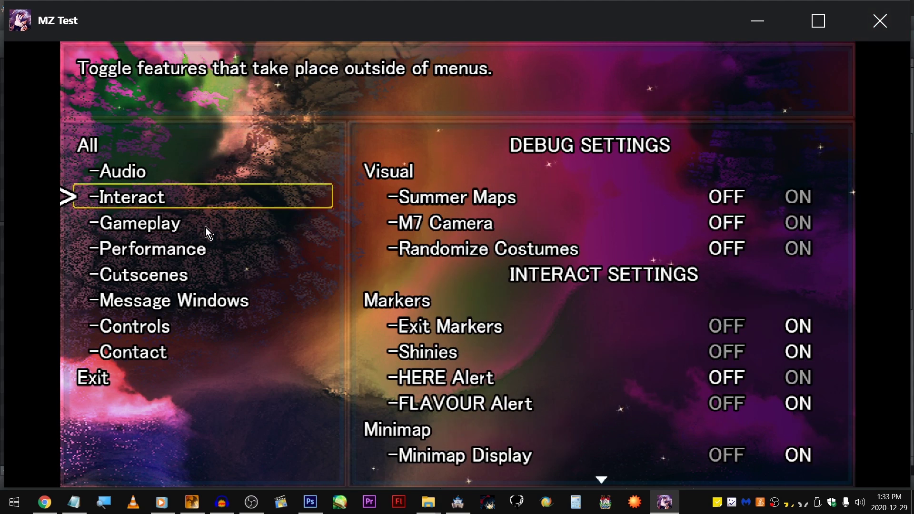
pyautogui.press('Down')
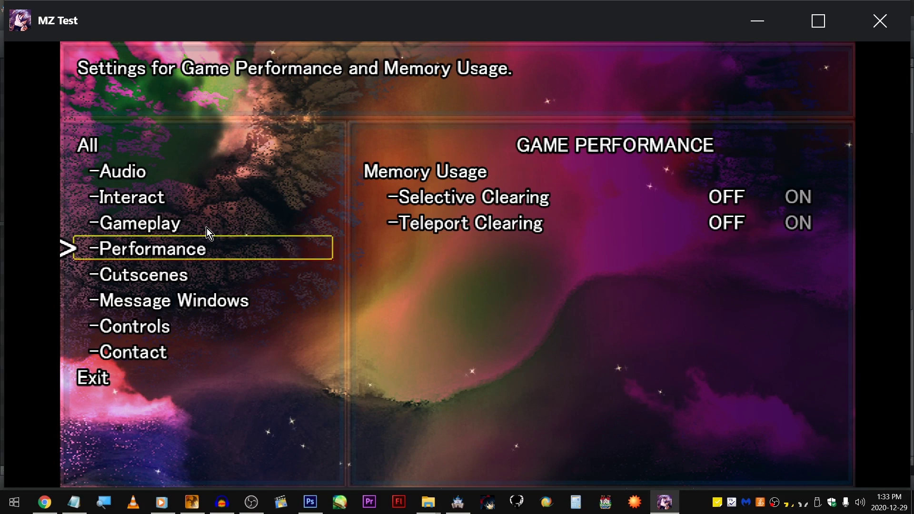
pyautogui.click(225, 178)
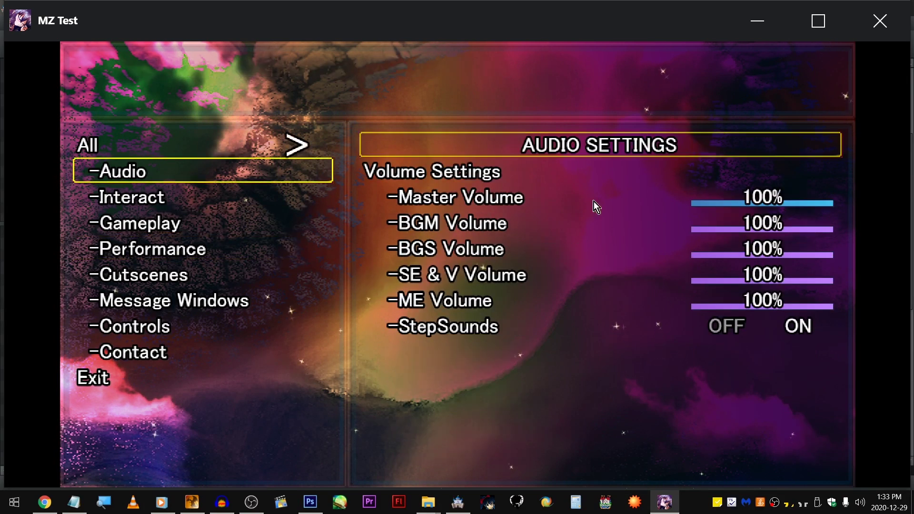
# - Set the game's Master Volume to 0% and leave the options
pyautogui.press('Left')
pyautogui.press('Left')
pyautogui.press('Left')
pyautogui.press('Left')
pyautogui.press('Left')
pyautogui.press('Left')
pyautogui.press('Left')
pyautogui.press('Left')
pyautogui.press('Left')
pyautogui.press('Left')
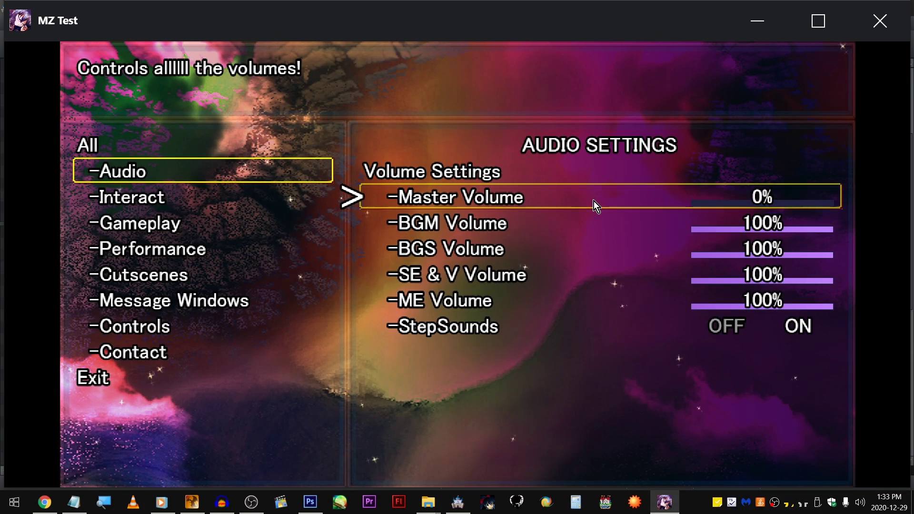
pyautogui.press('Escape')
pyautogui.press('Escape')
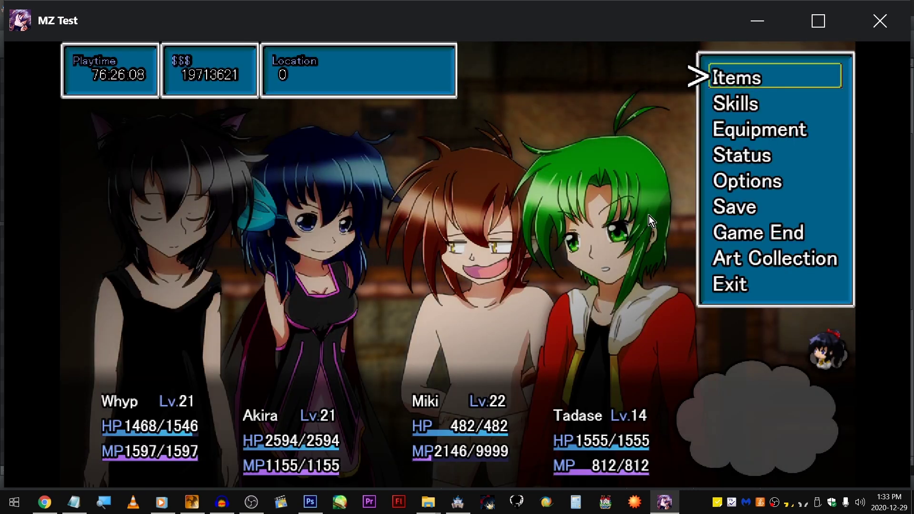
# - Look through the commands of the game's main menu and return to the dungeon map
pyautogui.press('Down')
pyautogui.press('Down')
pyautogui.press('Down')
pyautogui.press('Down')
pyautogui.press('Down')
pyautogui.press('Down')
pyautogui.press('Up')
pyautogui.press('Up')
pyautogui.press('Up')
pyautogui.press('Up')
pyautogui.press('Up')
pyautogui.press('Up')
pyautogui.press('Escape')
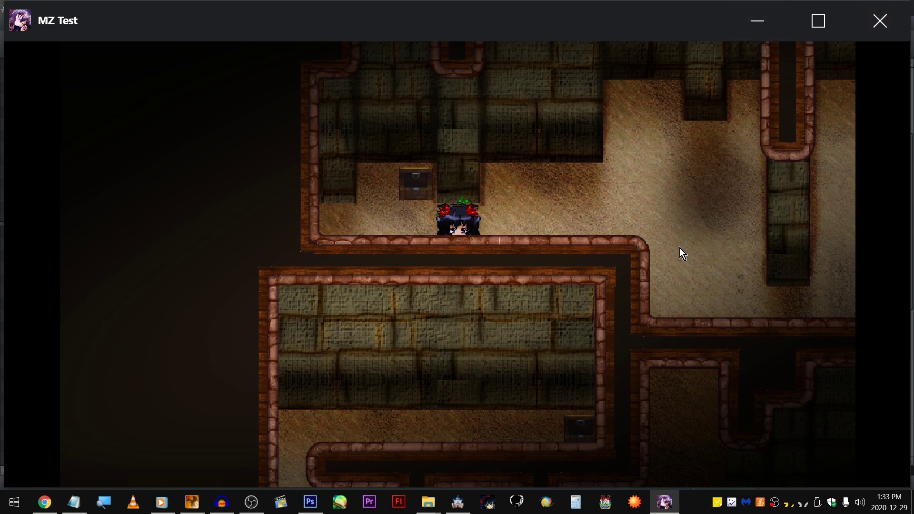
# - Close the playtest, start it again, and return to the dungeon map in the game
pyautogui.press('s')
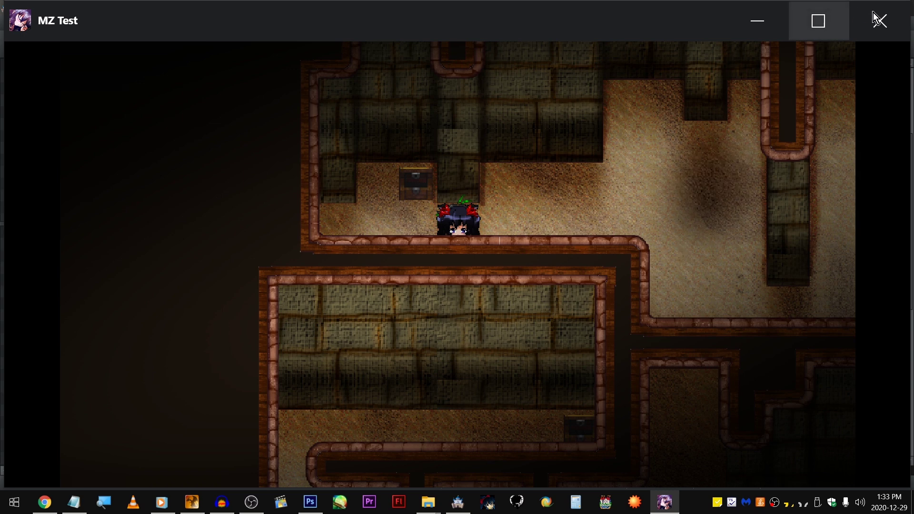
pyautogui.click(861, 13)
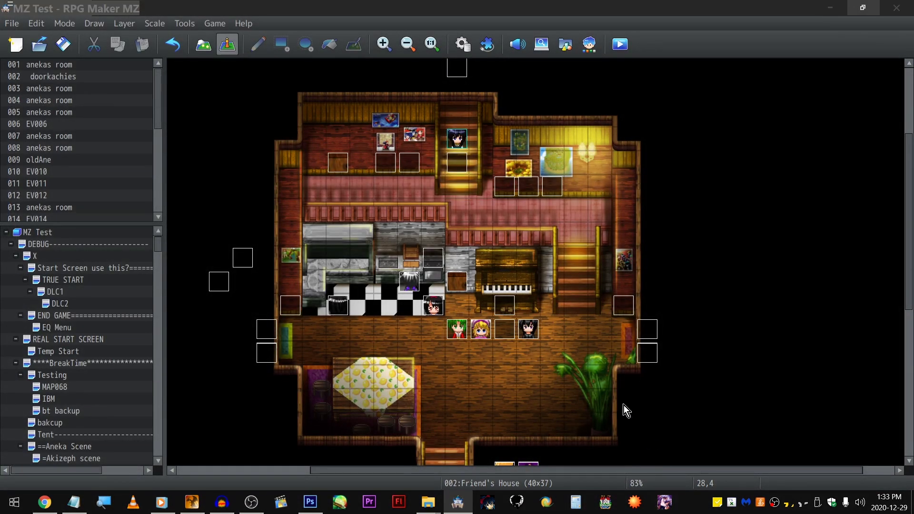
pyautogui.hotkey('ctrl', 'r')
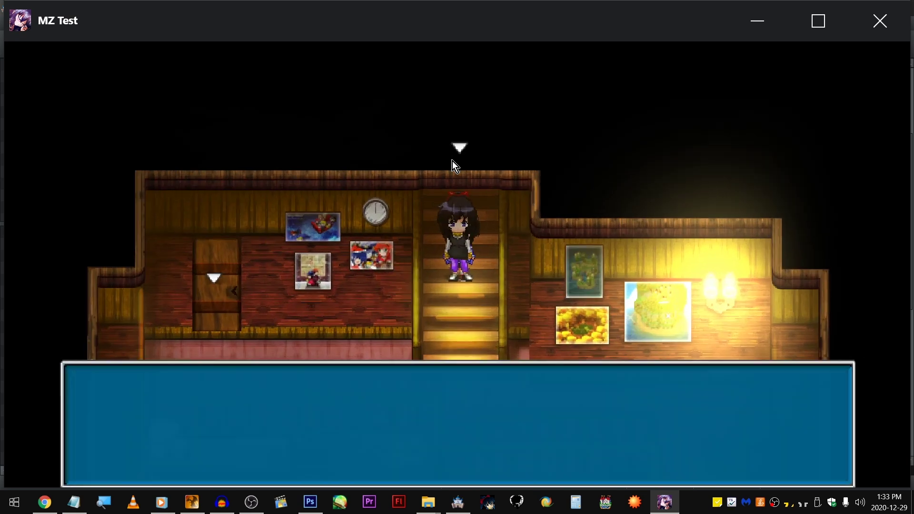
pyautogui.press('F5')
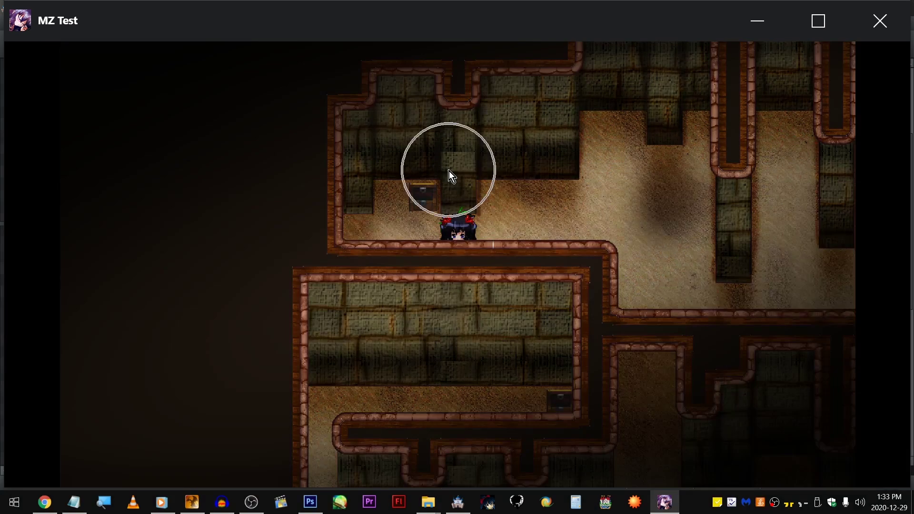
# - Open and close the game's main menu repeatedly to compare the party members' poses and costumes
pyautogui.press('Escape')
pyautogui.press('Down')
pyautogui.press('Down')
pyautogui.press('Escape')
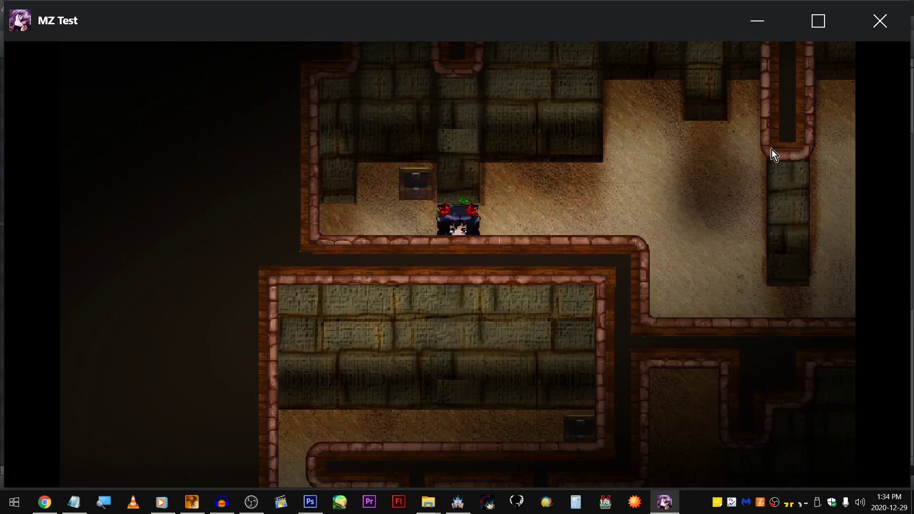
pyautogui.press('Escape')
pyautogui.press('Return')
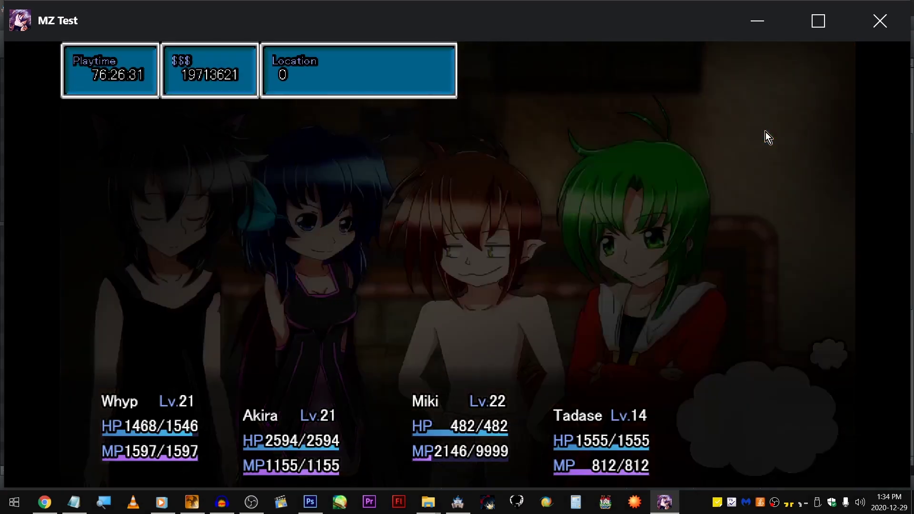
pyautogui.press('Escape')
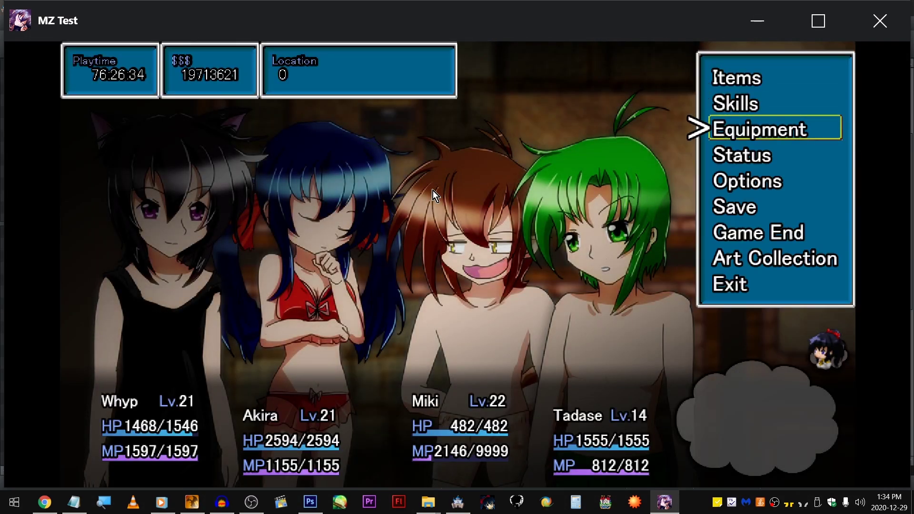
pyautogui.press('Escape')
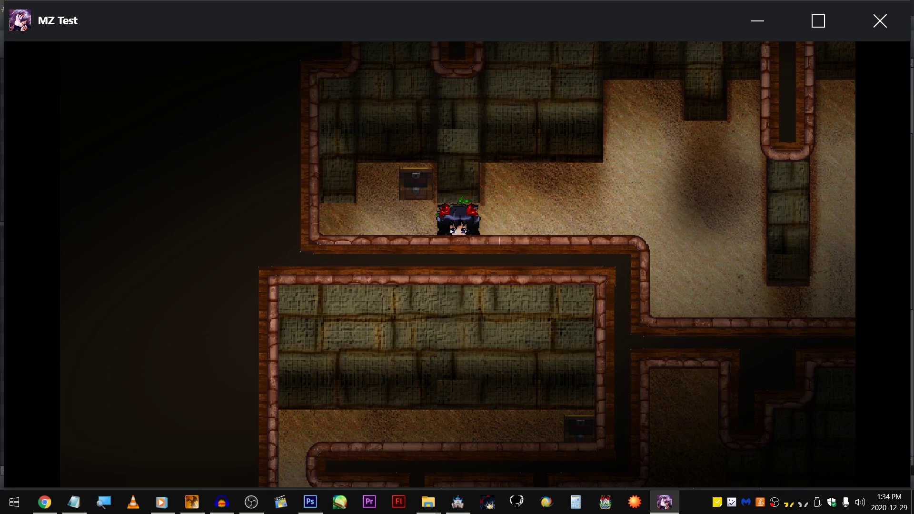
pyautogui.hotkey('alt', 'Tab')
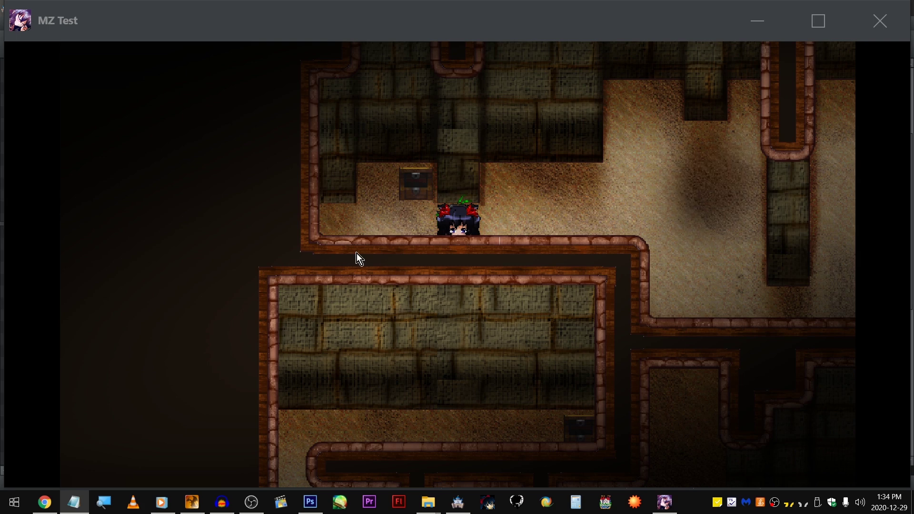
pyautogui.click(551, 176)
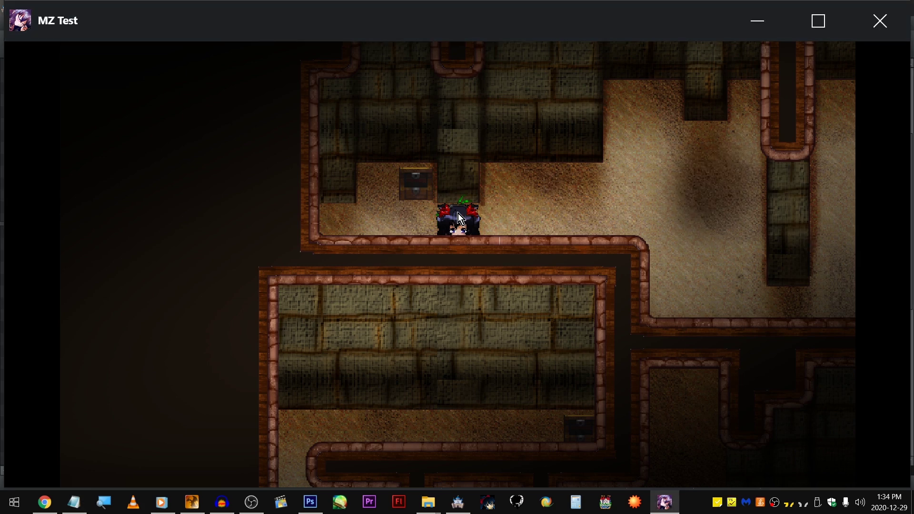
pyautogui.press('Escape')
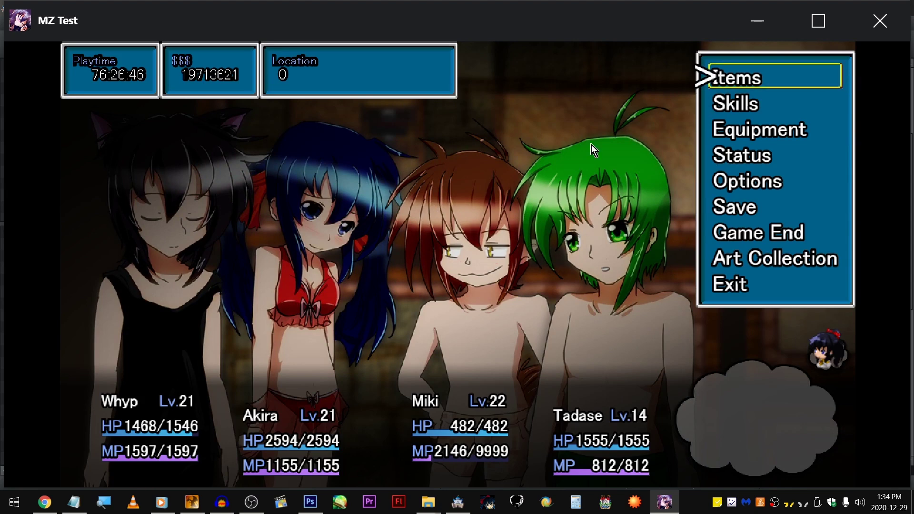
pyautogui.press('Escape')
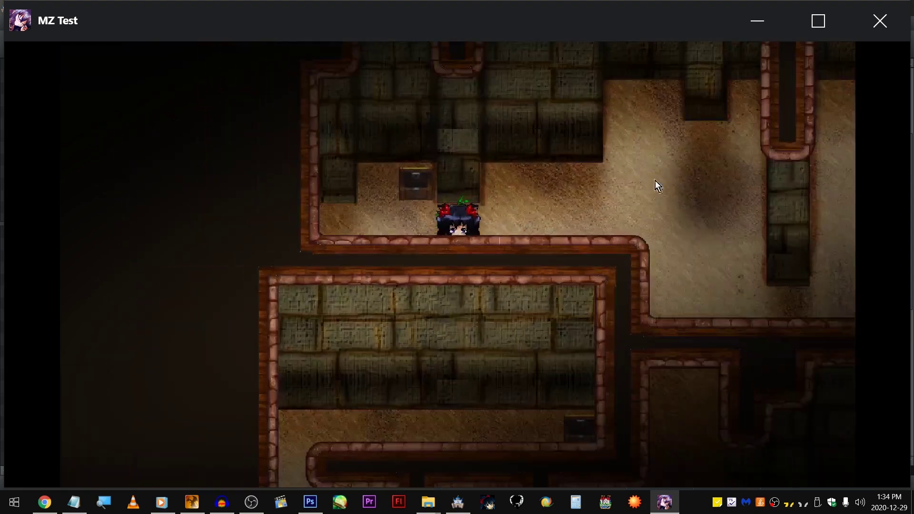
# - Return to the RPG Maker MZ editor and browse the map list around the Friend's House entry
pyautogui.click(457, 500)
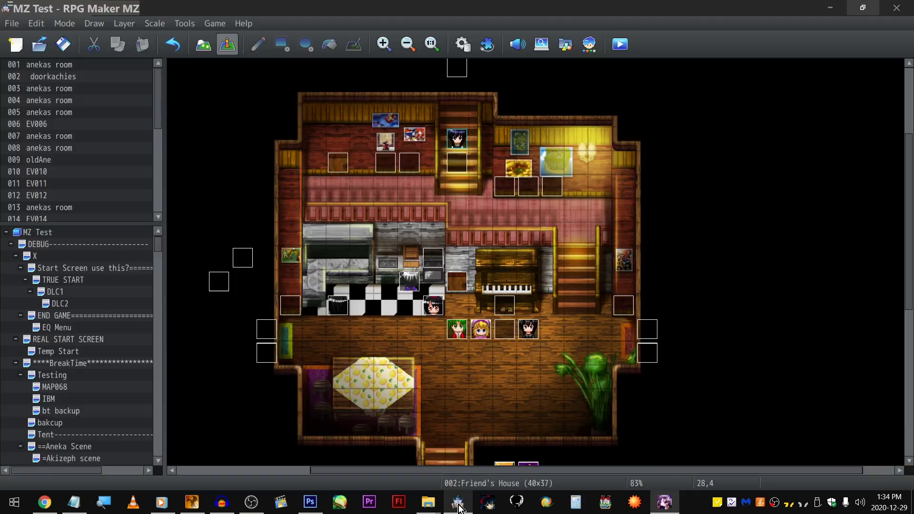
pyautogui.scroll(-10, 122, 310)
pyautogui.scroll(-6, 167, 296)
pyautogui.scroll(-5, 157, 264)
pyautogui.scroll(5, 209, 269)
pyautogui.scroll(3, 210, 269)
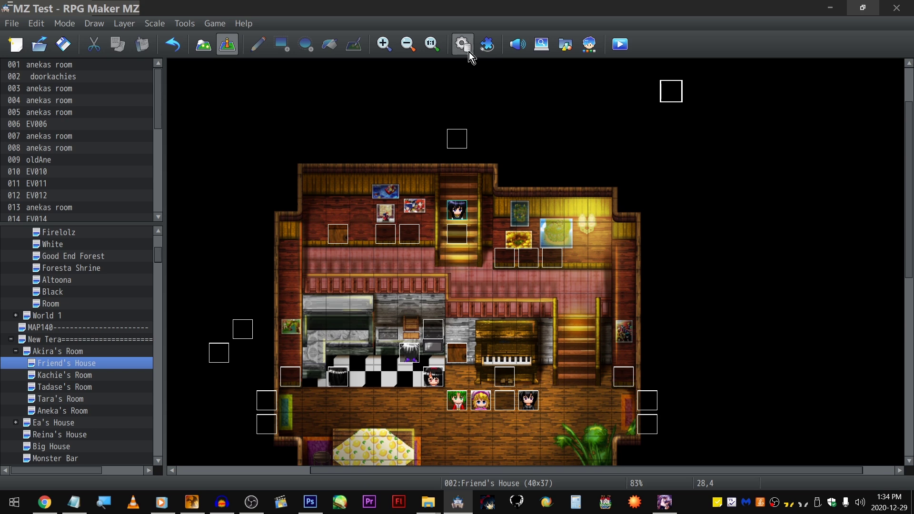
# - Switch to the RPG Maker XP project, view the Actors data in its database, and switch back to RPG Maker MZ
pyautogui.click(192, 503)
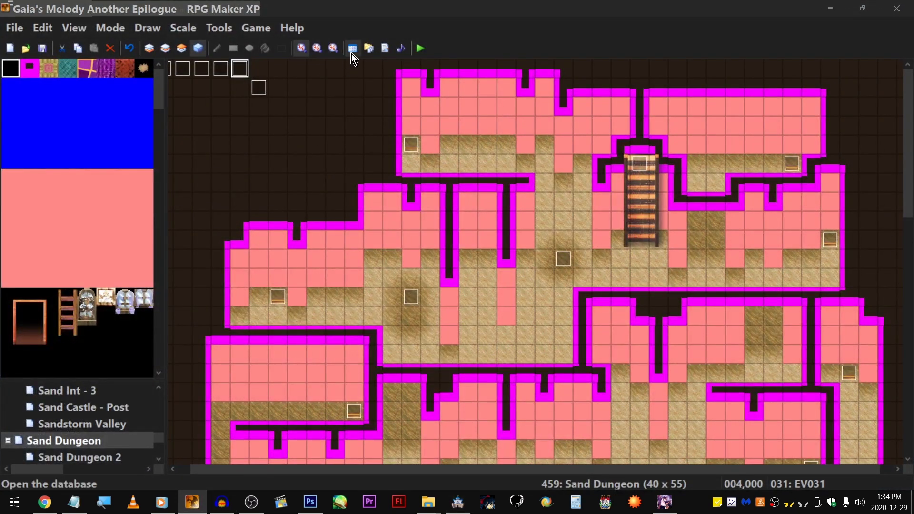
pyautogui.click(352, 52)
pyautogui.click(264, 78)
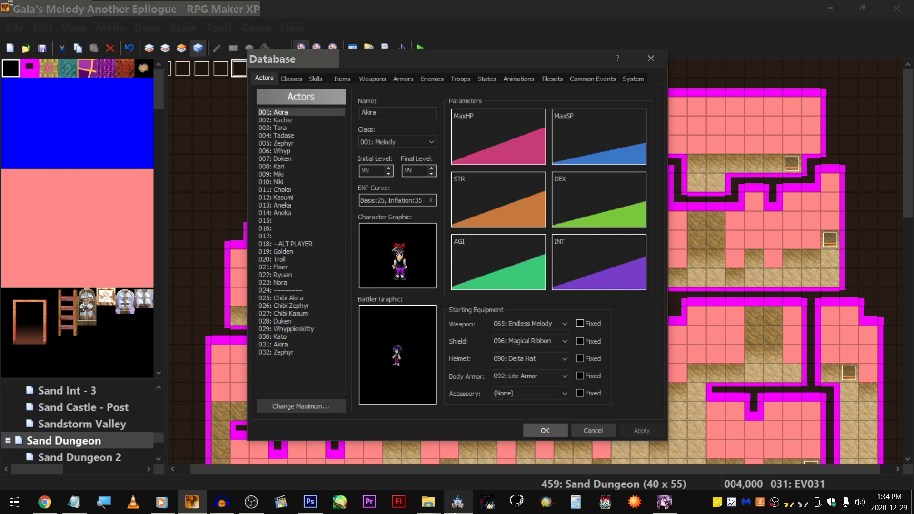
pyautogui.click(457, 502)
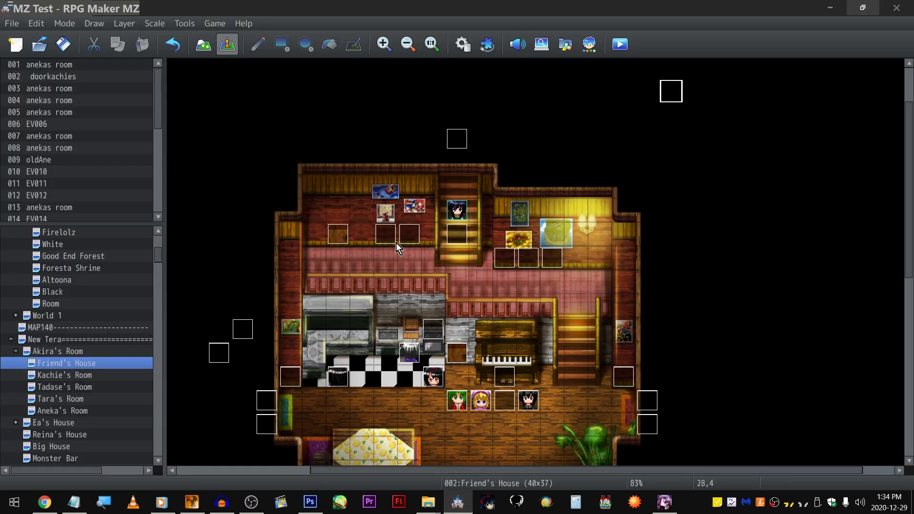
# - Open the database's Classes data and try quick setting A on the Beast Summoner's M.Defense curve without keeping it
pyautogui.click(465, 48)
pyautogui.click(172, 57)
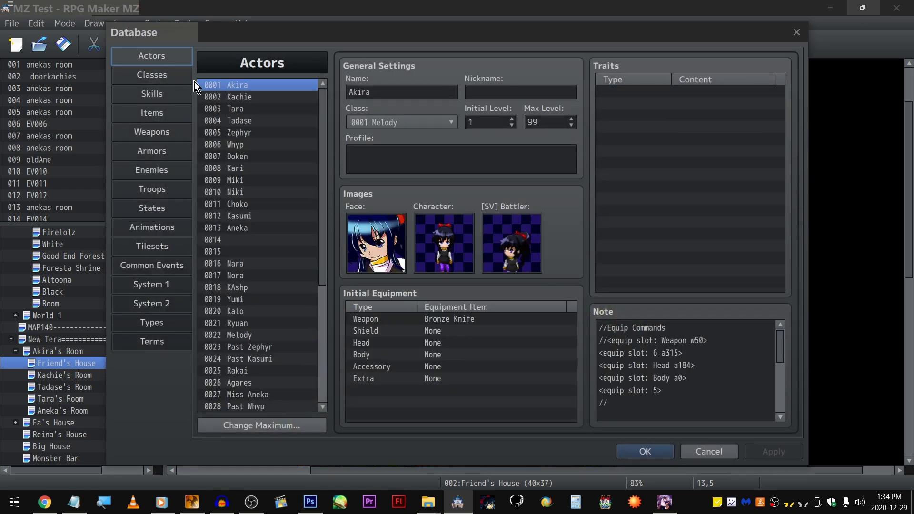
pyautogui.click(167, 75)
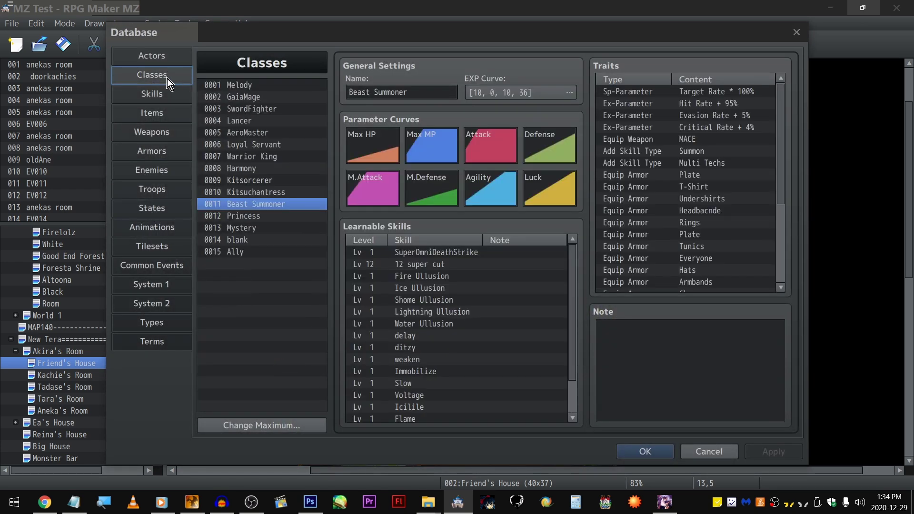
pyautogui.doubleClick(425, 178)
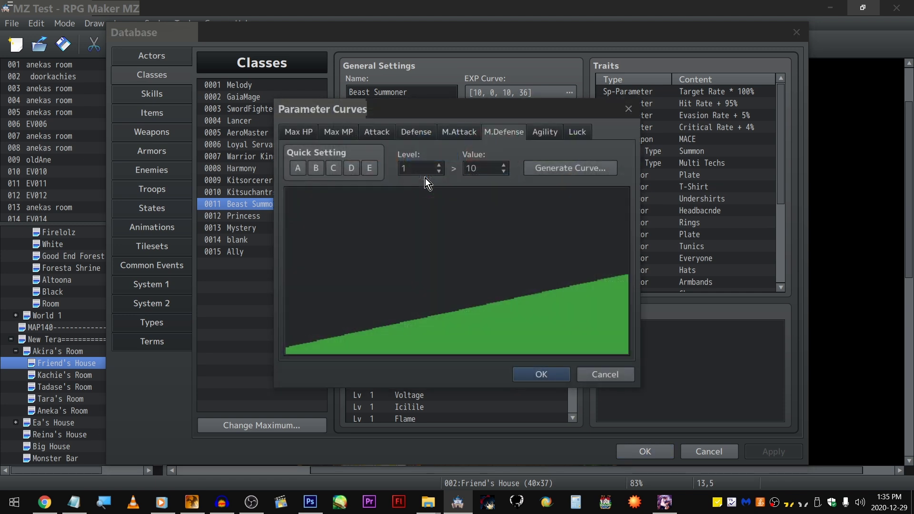
pyautogui.click(297, 168)
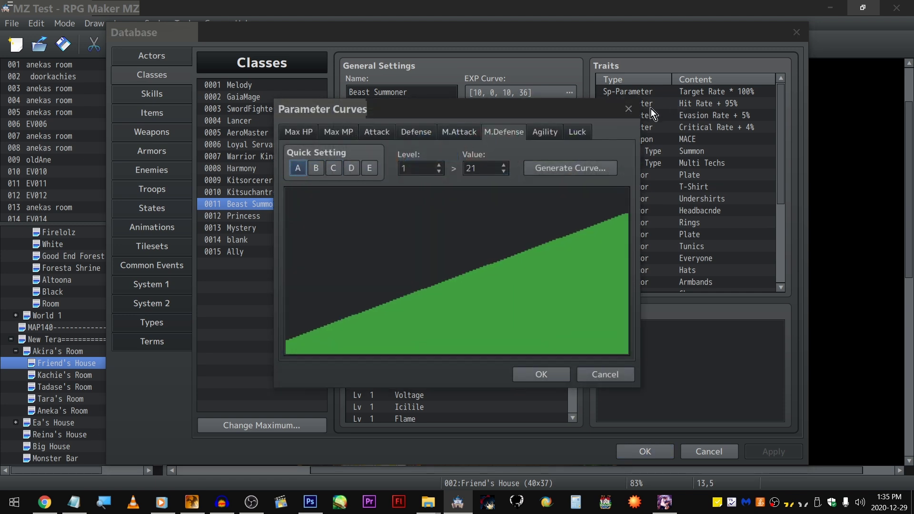
pyautogui.click(628, 109)
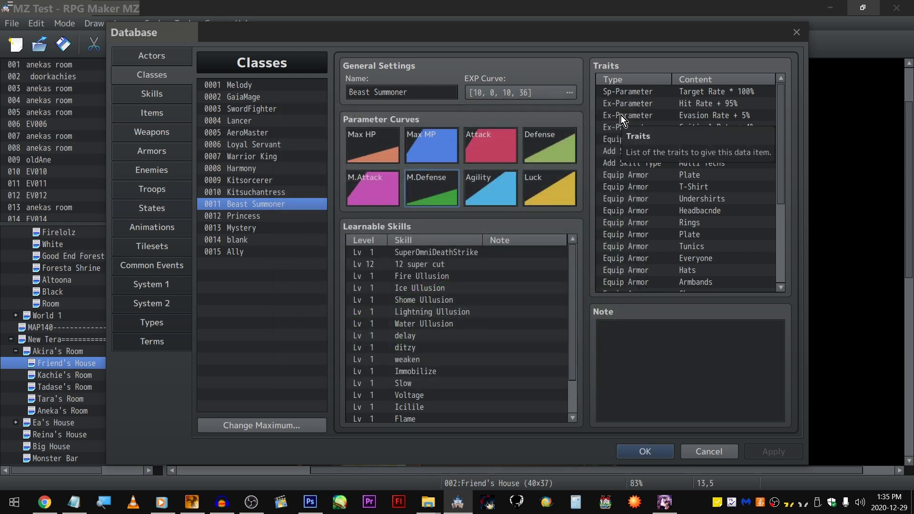
# - View the Beast Summoner's Attack parameter curve and its curve generation options, leaving without saving any change
pyautogui.doubleClick(490, 148)
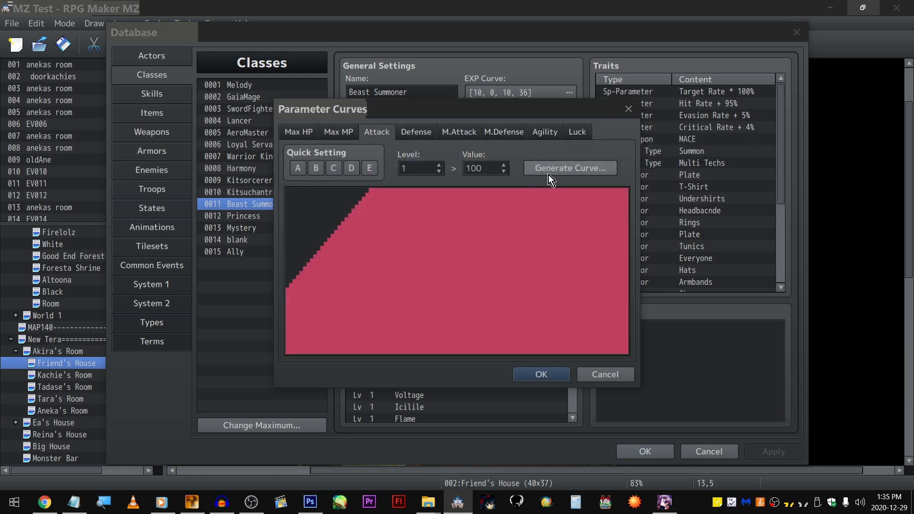
pyautogui.click(549, 169)
pyautogui.click(493, 305)
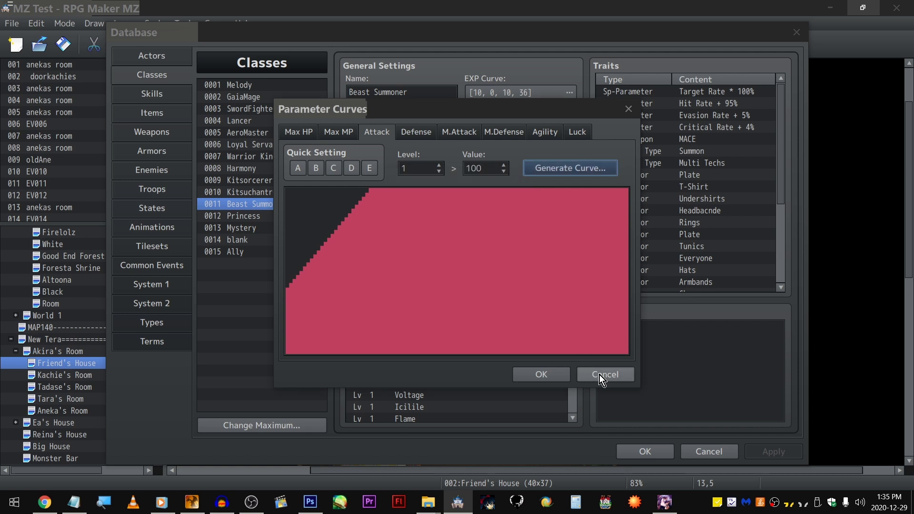
pyautogui.click(599, 375)
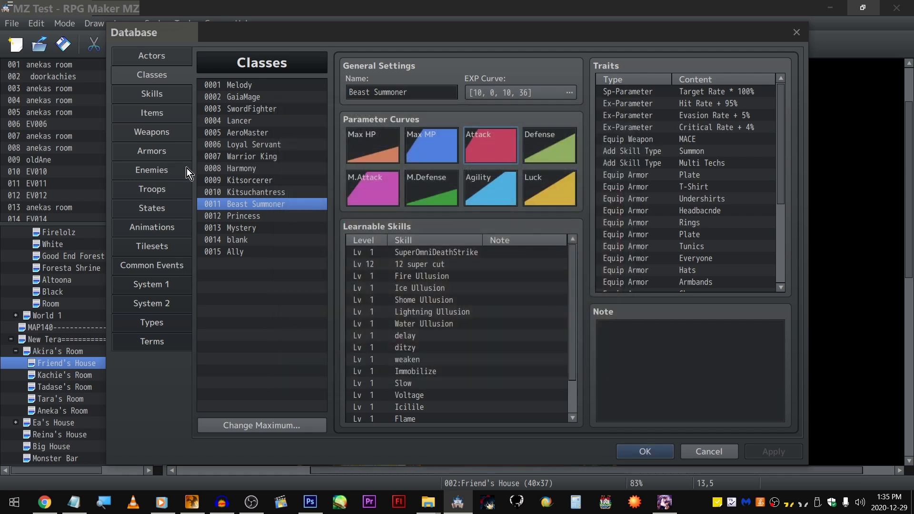
pyautogui.click(446, 178)
pyautogui.click(533, 148)
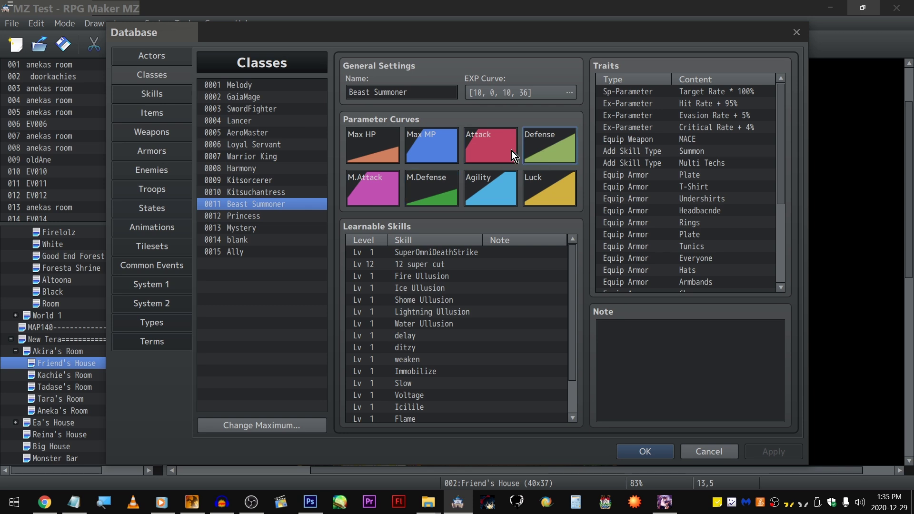
# - Open the Skills data, look through the skill list and examine Outbreak Typhonne's damage formula
pyautogui.click(163, 94)
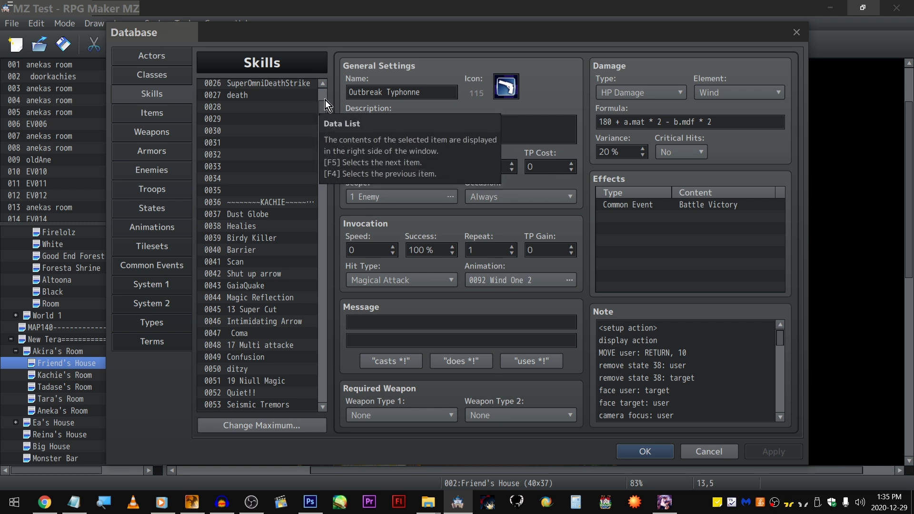
pyautogui.moveTo(322, 105); pyautogui.dragTo(324, 310)
pyautogui.moveTo(773, 128); pyautogui.dragTo(446, 121)
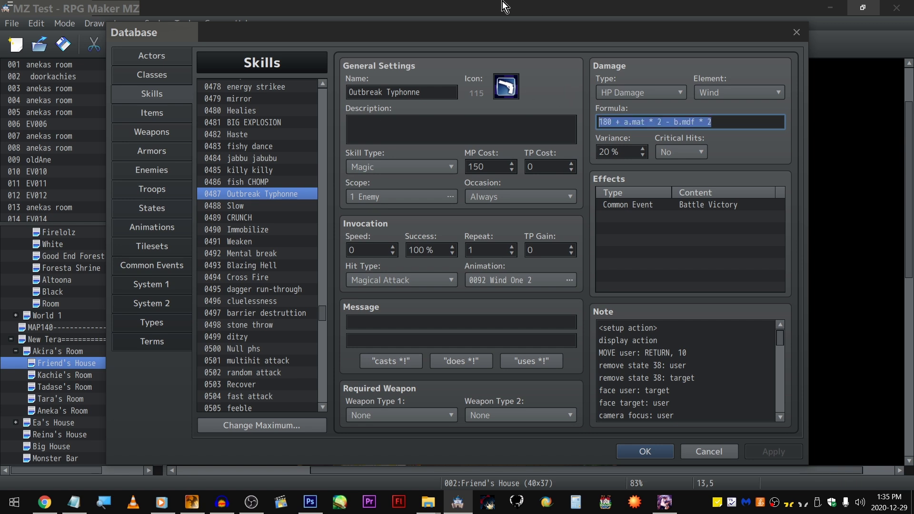
pyautogui.scroll(7, 307, 238)
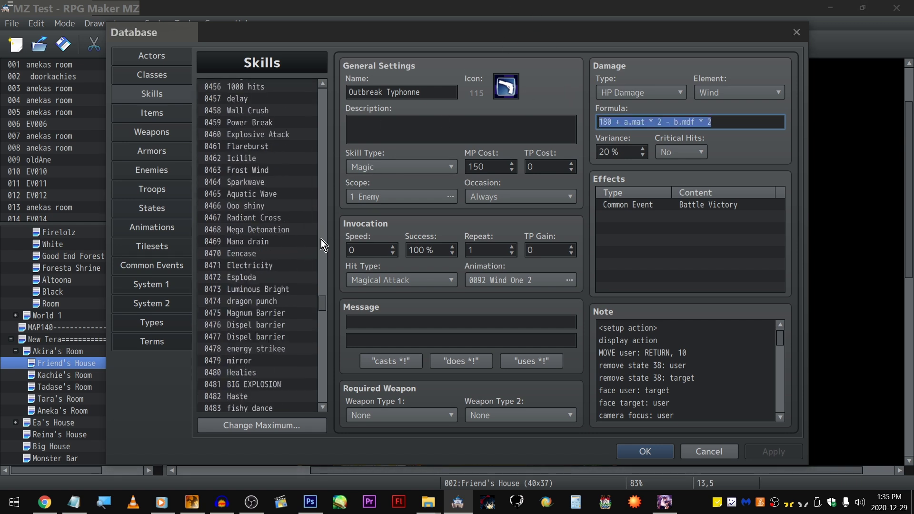
pyautogui.scroll(-2, 322, 286)
pyautogui.moveTo(323, 312); pyautogui.dragTo(328, 324)
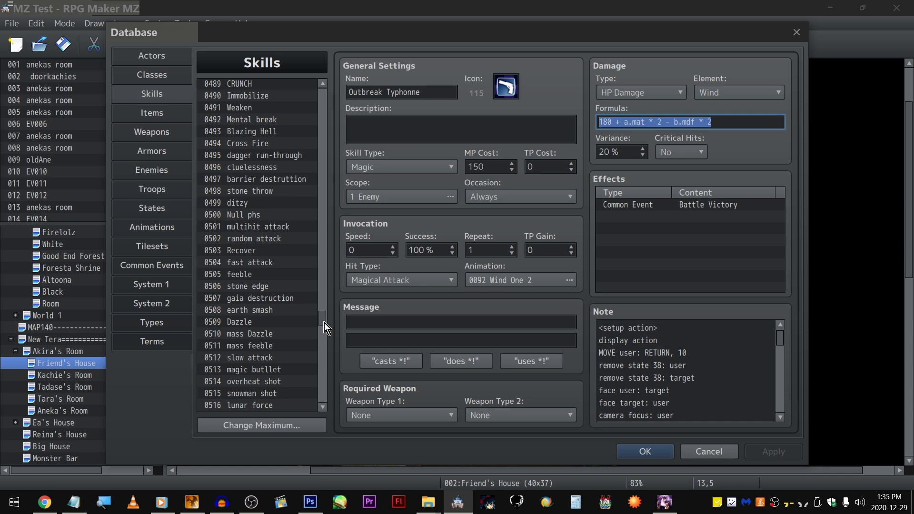
pyautogui.moveTo(325, 318); pyautogui.dragTo(333, 92)
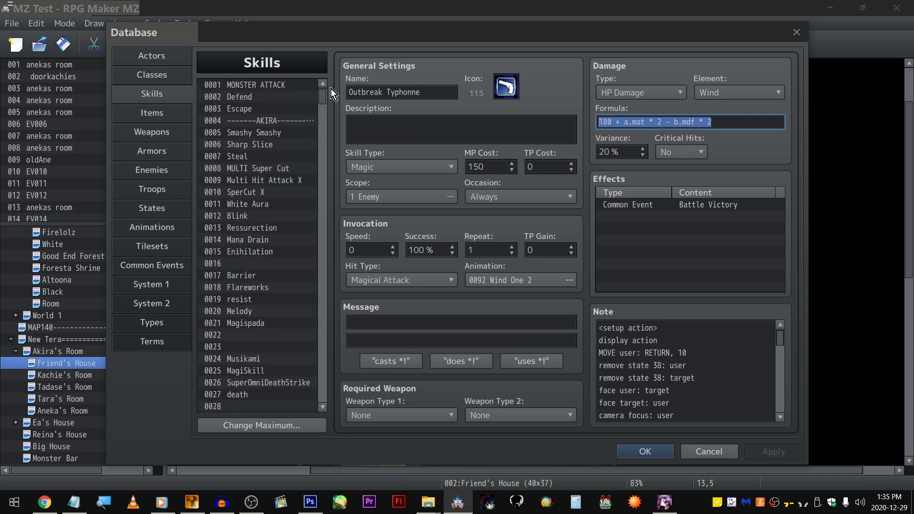
pyautogui.moveTo(324, 94)
pyautogui.mouseDown()
pyautogui.moveTo(324, 353)
pyautogui.moveTo(334, 90)
pyautogui.mouseUp()
pyautogui.click(170, 101)
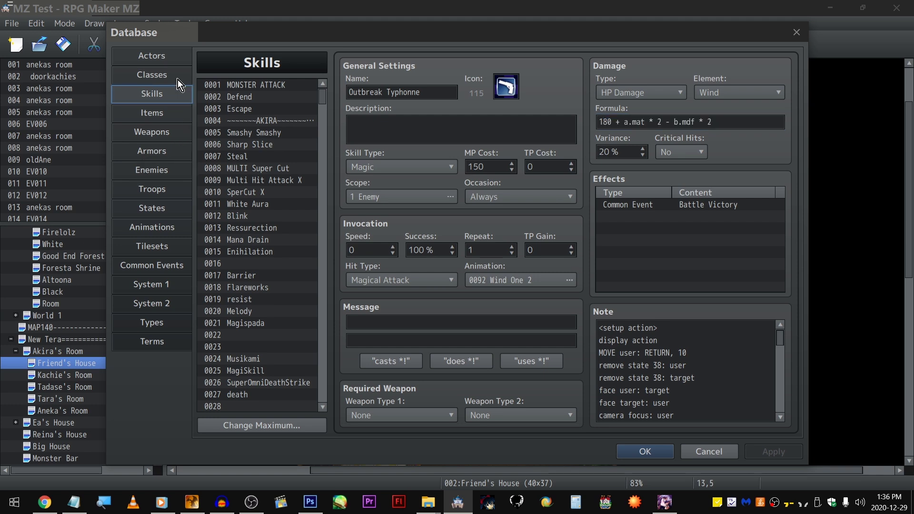
# - Go back to the Classes data and review the Beast Summoner's full list of traits
pyautogui.click(175, 78)
pyautogui.scroll(-4, 689, 127)
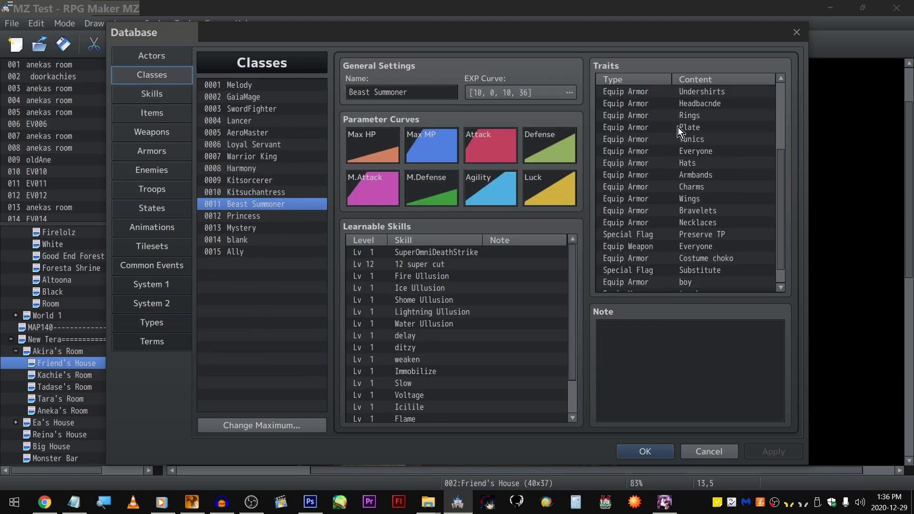
pyautogui.scroll(-2, 515, 352)
# - Return to the Skills data and look through the list from Akira's skills to the monster skills and back
pyautogui.click(151, 95)
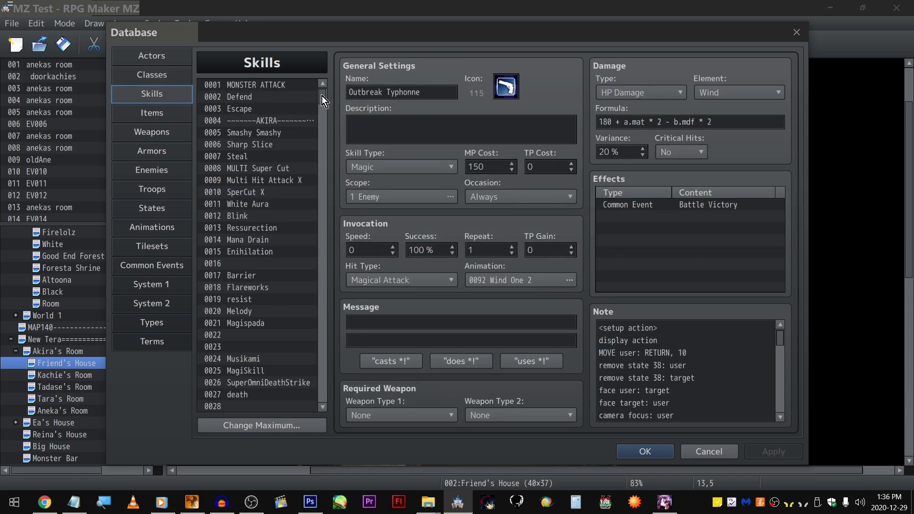
pyautogui.scroll(-3, 300, 155)
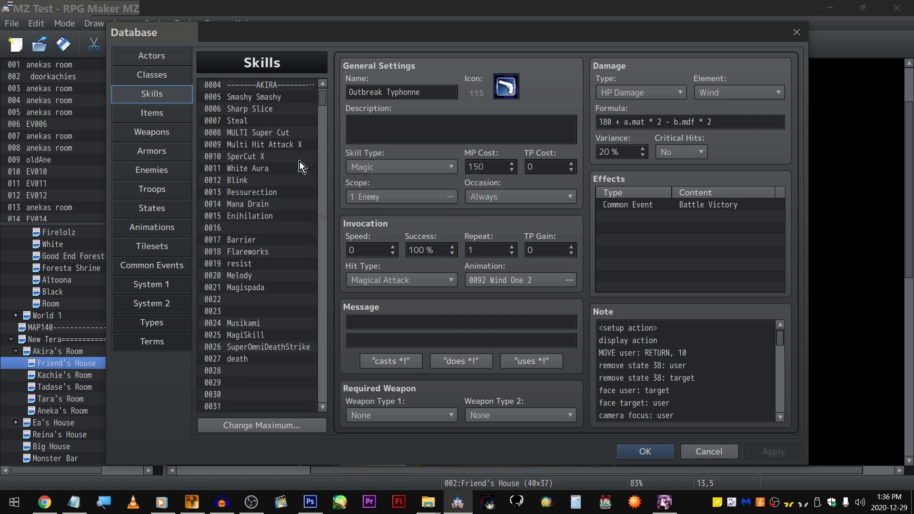
pyautogui.scroll(3, 269, 207)
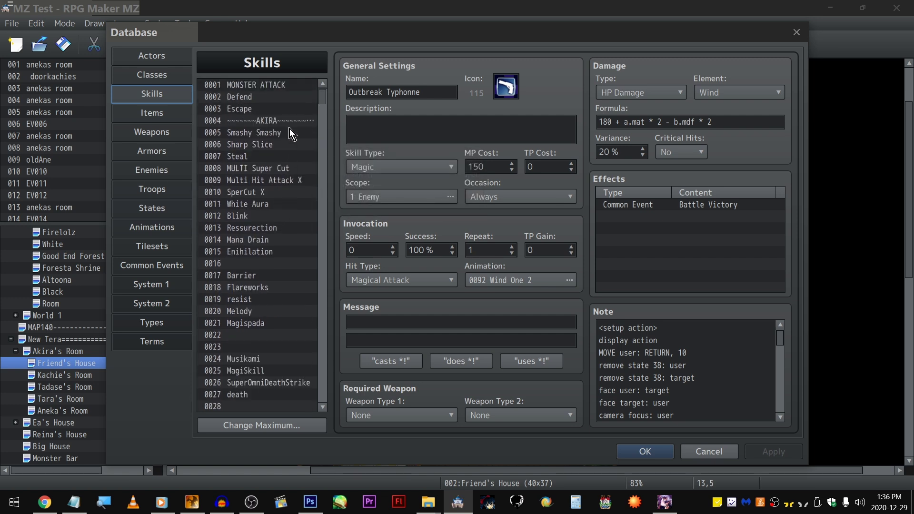
pyautogui.scroll(-13, 295, 137)
pyautogui.moveTo(324, 113); pyautogui.dragTo(328, 278)
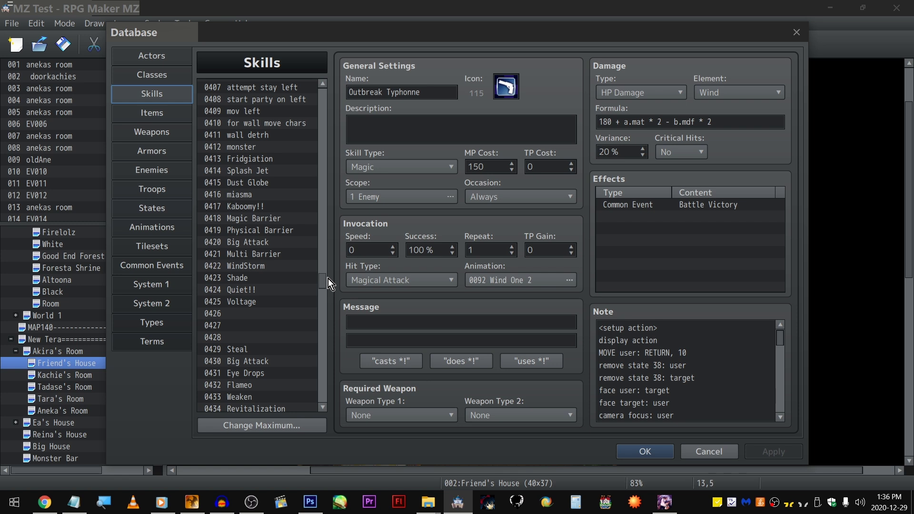
pyautogui.moveTo(327, 279); pyautogui.dragTo(335, 90)
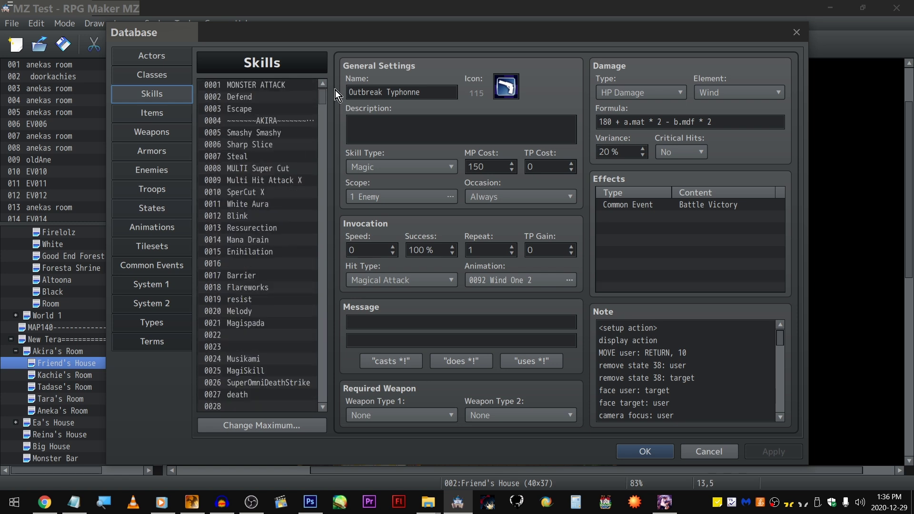
# - Preview Outbreak Typhonne's Wind One 2 animation, keep it assigned, and look over the skill's note and effects
pyautogui.click(521, 278)
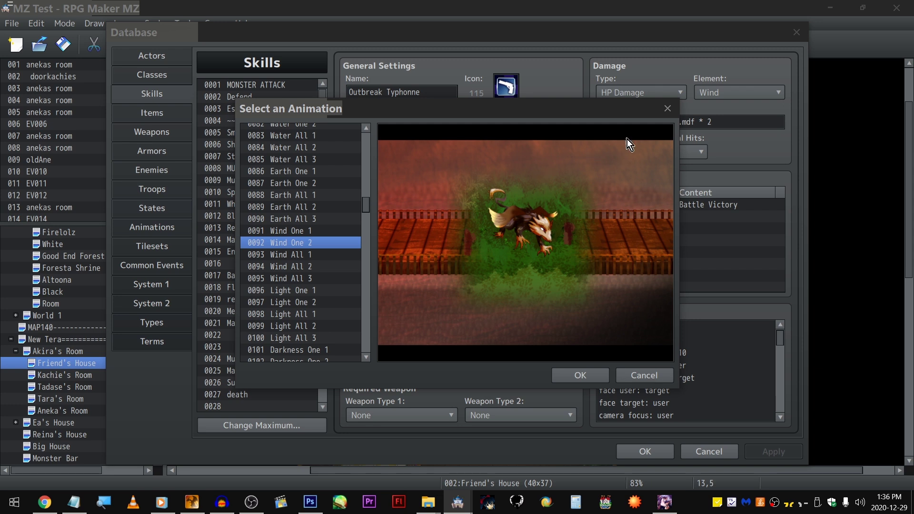
pyautogui.click(667, 109)
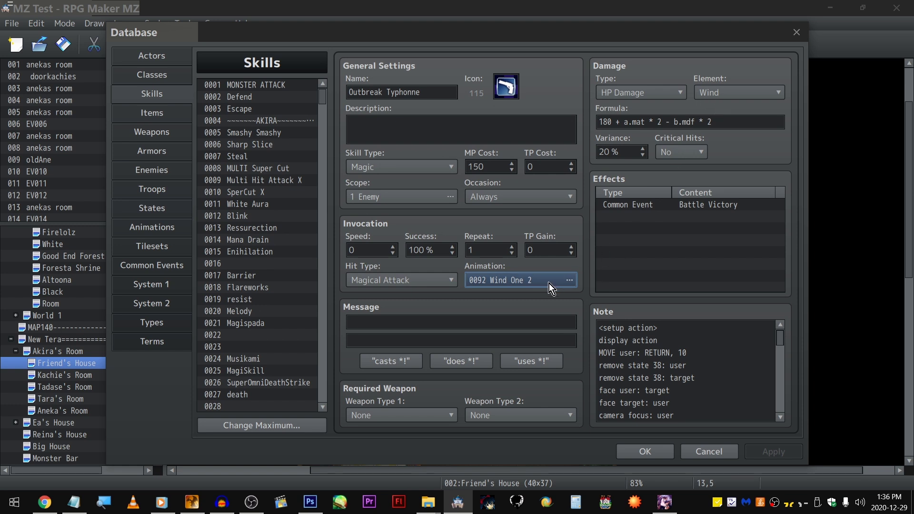
pyautogui.moveTo(778, 335)
pyautogui.mouseDown()
pyautogui.moveTo(778, 416)
pyautogui.moveTo(769, 320)
pyautogui.mouseUp()
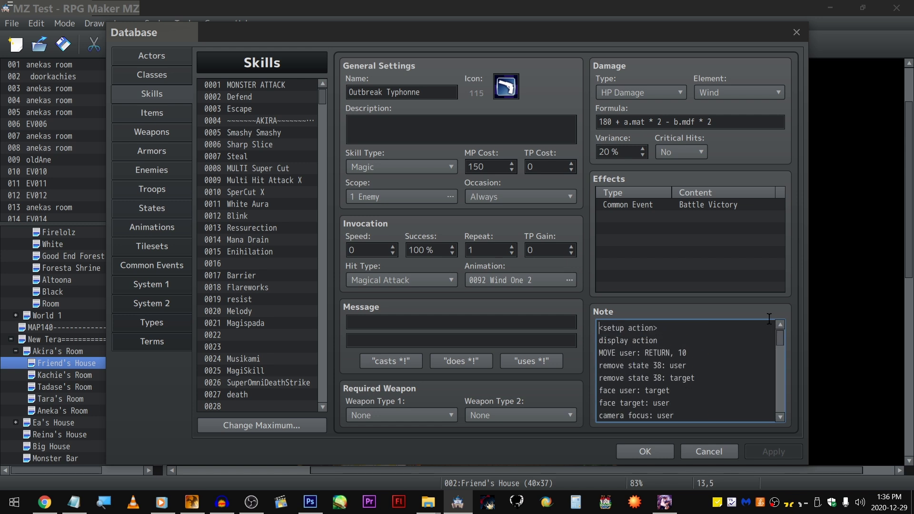
pyautogui.click(662, 247)
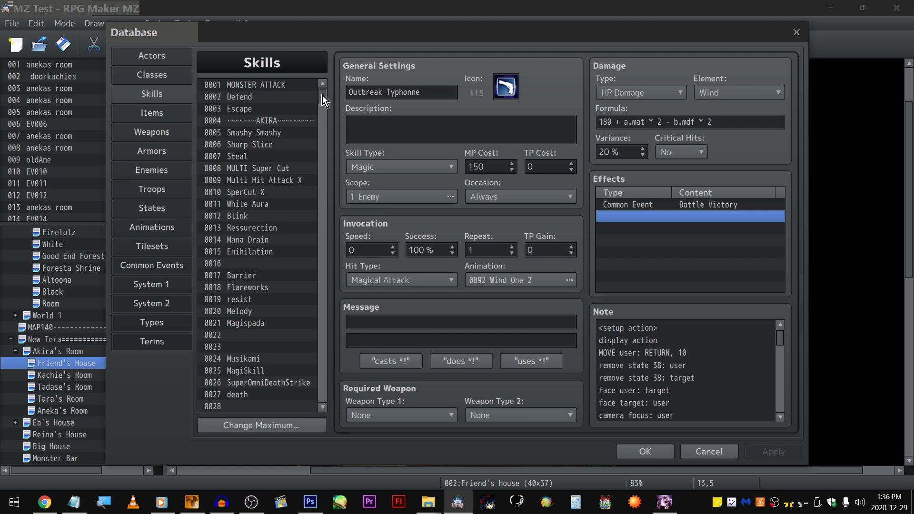
# - Browse the skill list from the Akira section past the Kachie section and return to its beginning
pyautogui.scroll(-1, 322, 96)
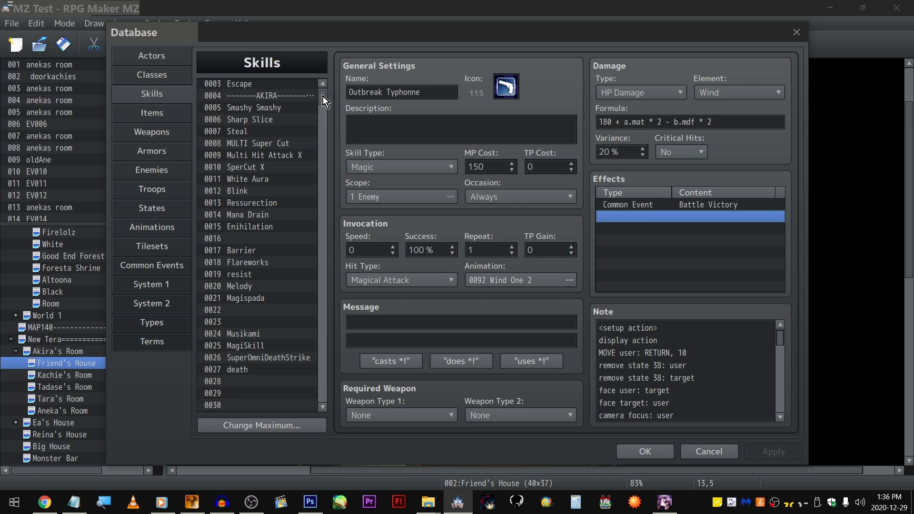
pyautogui.moveTo(323, 96); pyautogui.dragTo(319, 67)
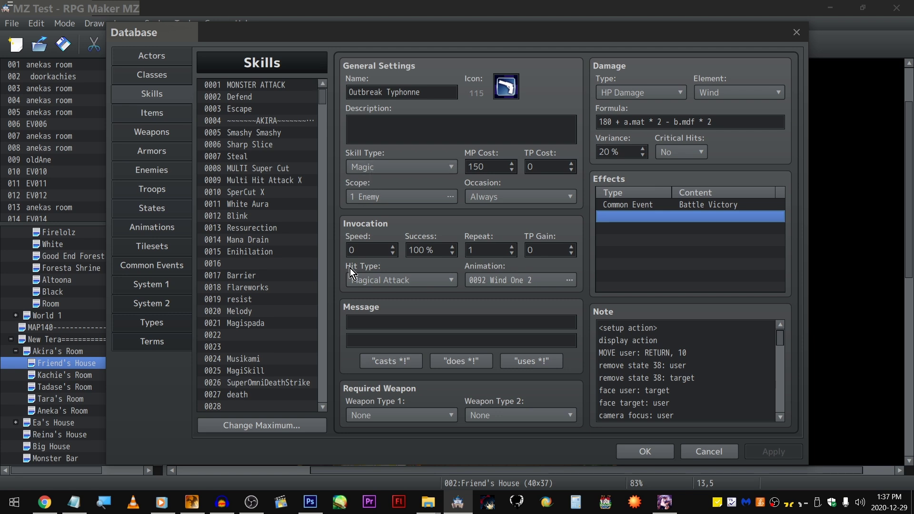
pyautogui.scroll(-20, 310, 107)
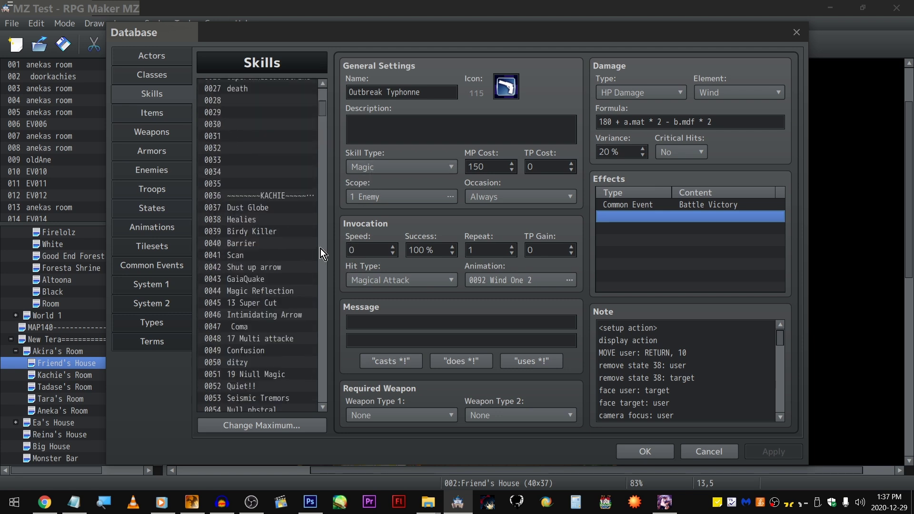
pyautogui.moveTo(325, 184); pyautogui.dragTo(319, 43)
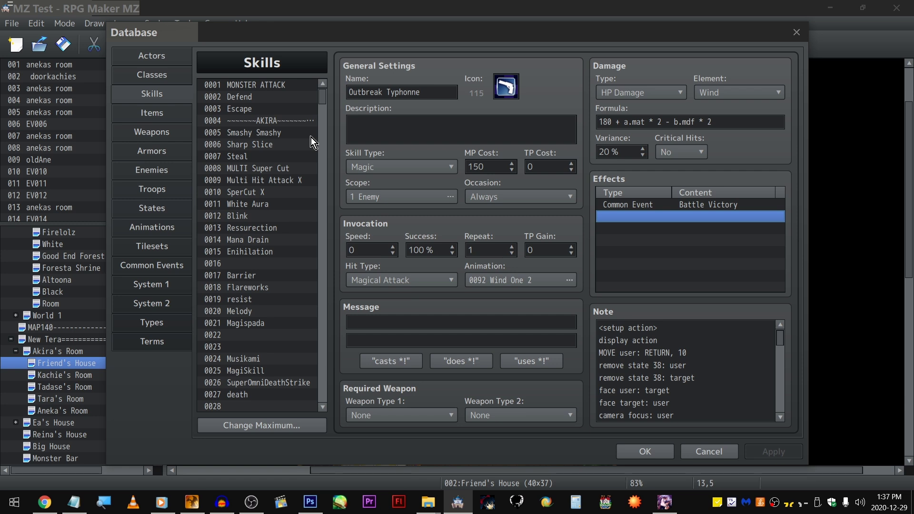
# - View the settings of Smashy Smashy, Sharp Slice and MULTI Super Cut, pointing out the "not done" description of MULTI Super Cut
pyautogui.click(298, 134)
pyautogui.click(295, 143)
pyautogui.scroll(-2, 294, 143)
pyautogui.scroll(2, 293, 143)
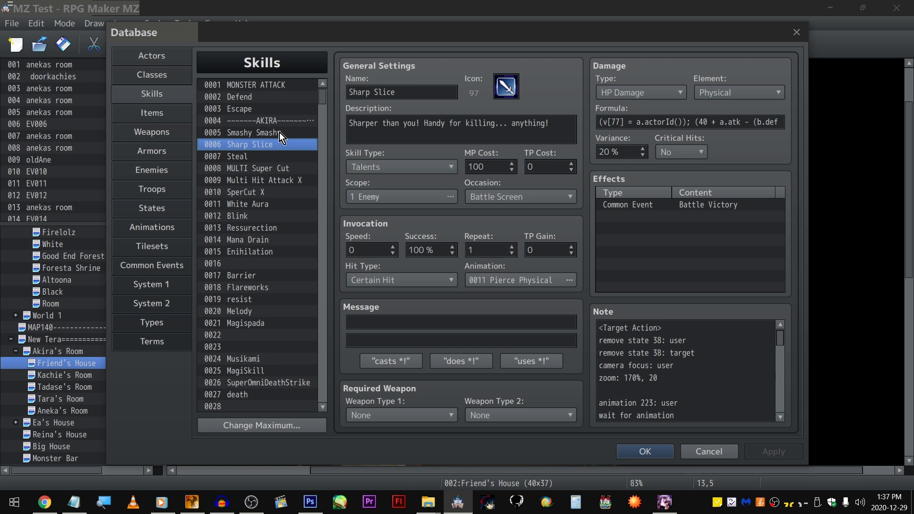
pyautogui.click(280, 133)
pyautogui.click(286, 169)
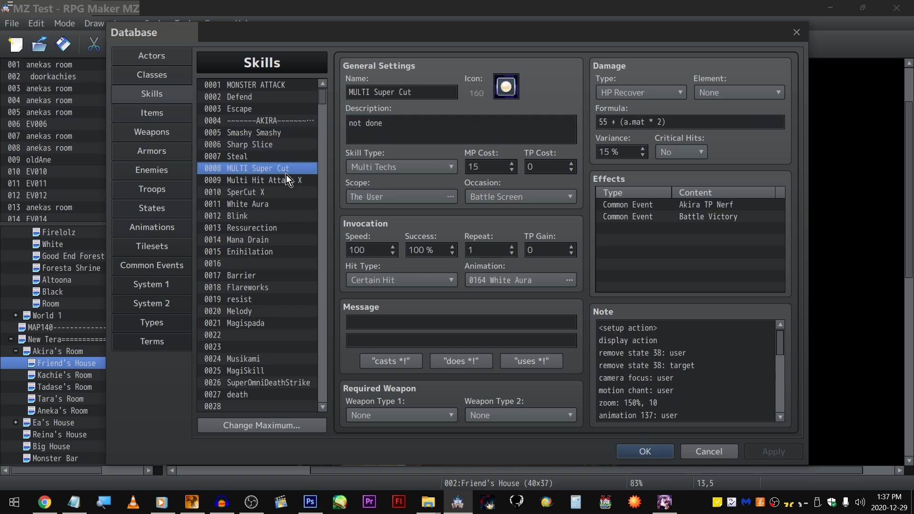
pyautogui.moveTo(435, 129); pyautogui.dragTo(174, 108)
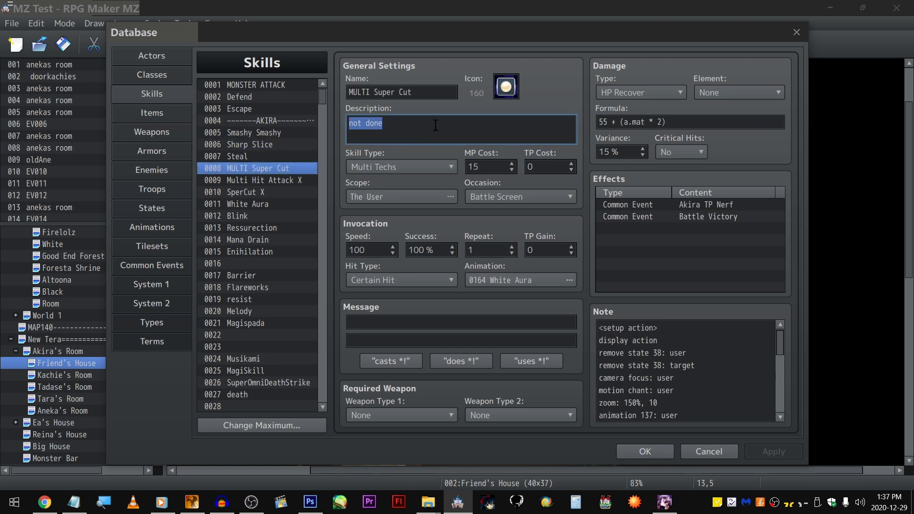
pyautogui.click(435, 126)
pyautogui.scroll(-6, 276, 176)
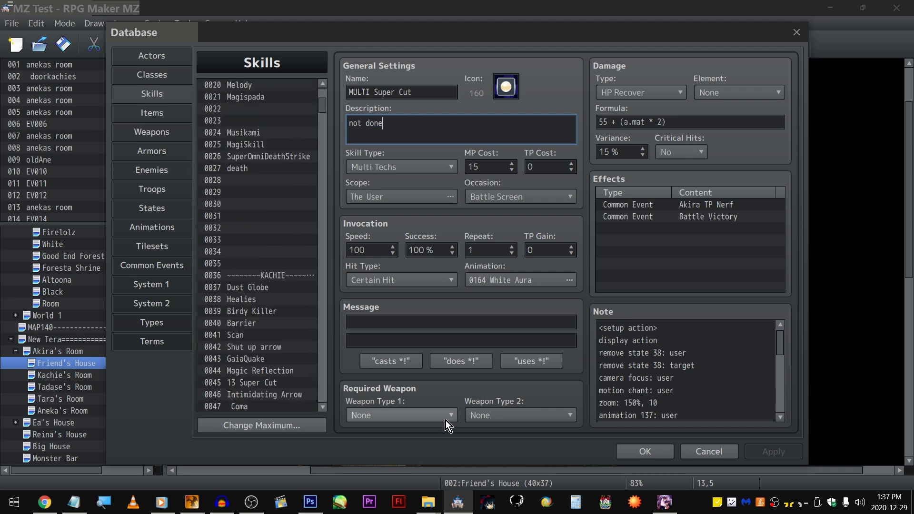
# - View the Troops data, switch to the Enemies data and look through the enemy list around Enraged Mushroom God
pyautogui.click(176, 190)
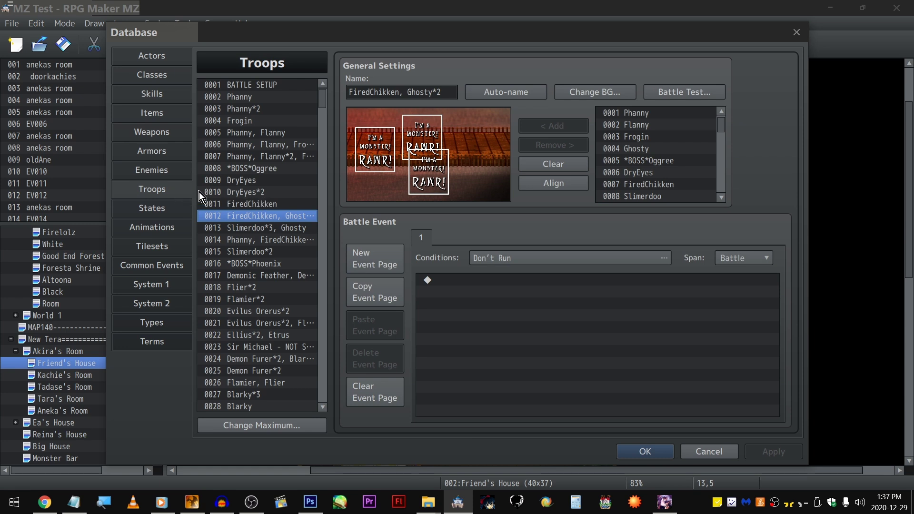
pyautogui.click(151, 170)
pyautogui.scroll(-3, 272, 251)
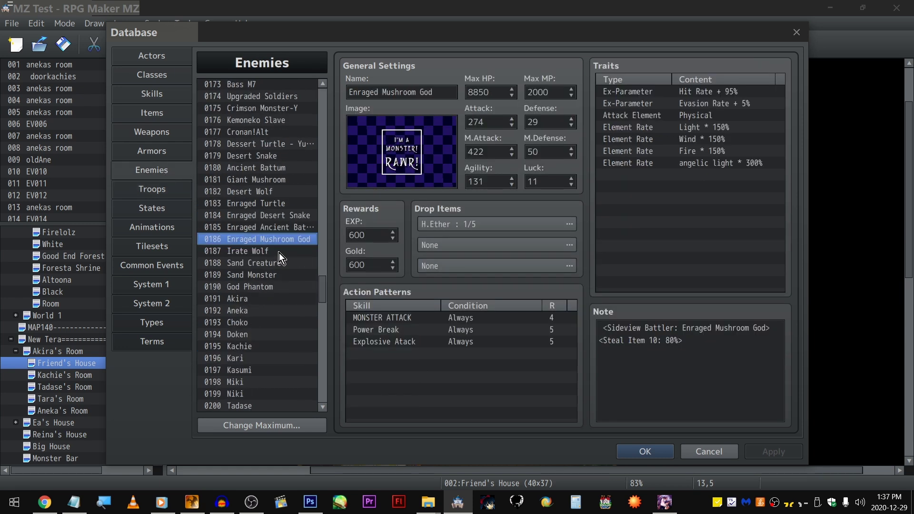
# - View the Sand Monster enemy's settings and browse the enemy list back to the entries around MonsterSpider
pyautogui.scroll(-1, 281, 254)
pyautogui.click(286, 253)
pyautogui.scroll(-1, 305, 269)
pyautogui.moveTo(321, 281); pyautogui.dragTo(333, 232)
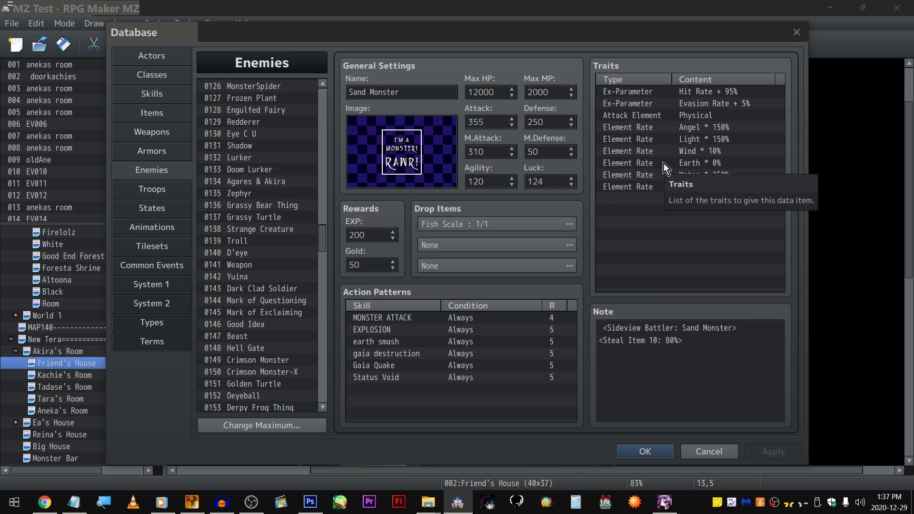
# - Inspect the Water element rate trait of Sand Monster, keeping its settings
pyautogui.doubleClick(636, 178)
pyautogui.click(725, 114)
pyautogui.click(726, 114)
pyautogui.click(773, 259)
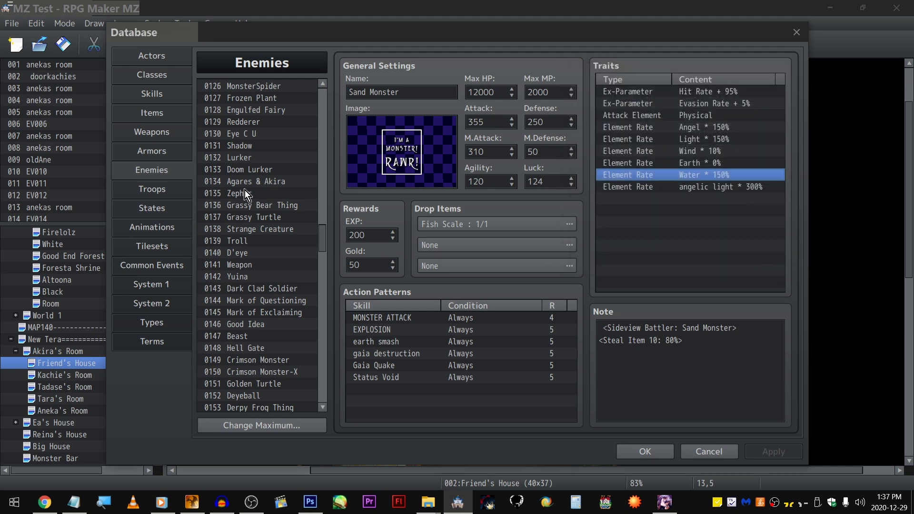
# - Go back to the Skills data, look over MULTI Super Cut's element choice and note, and close the database
pyautogui.click(170, 98)
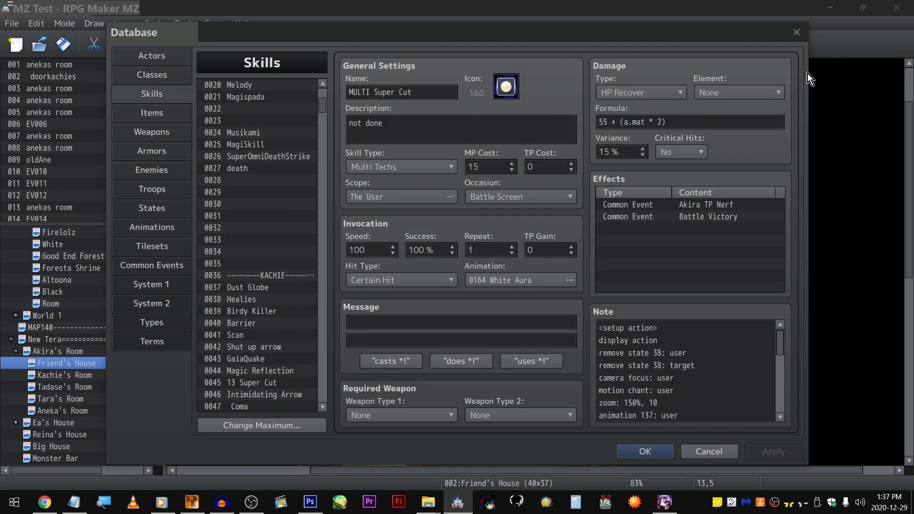
pyautogui.click(736, 96)
pyautogui.click(736, 95)
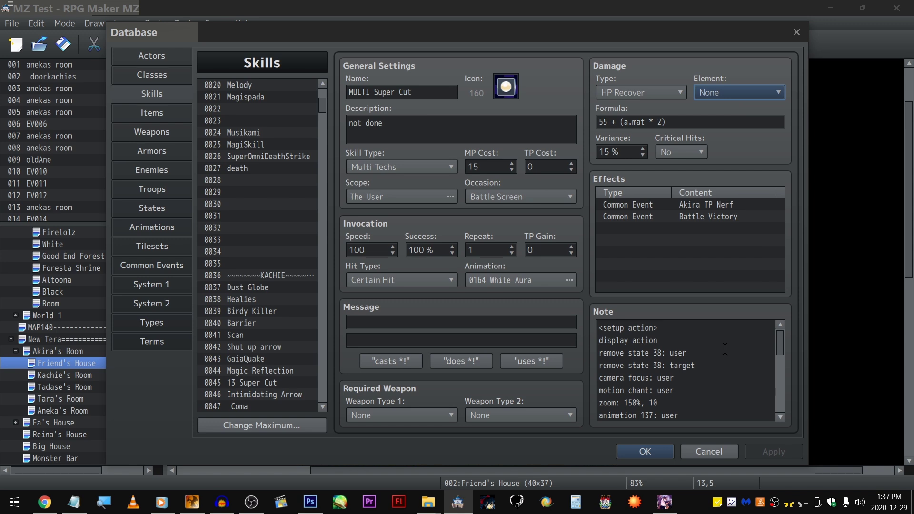
pyautogui.moveTo(703, 336); pyautogui.dragTo(383, 294)
pyautogui.click(699, 355)
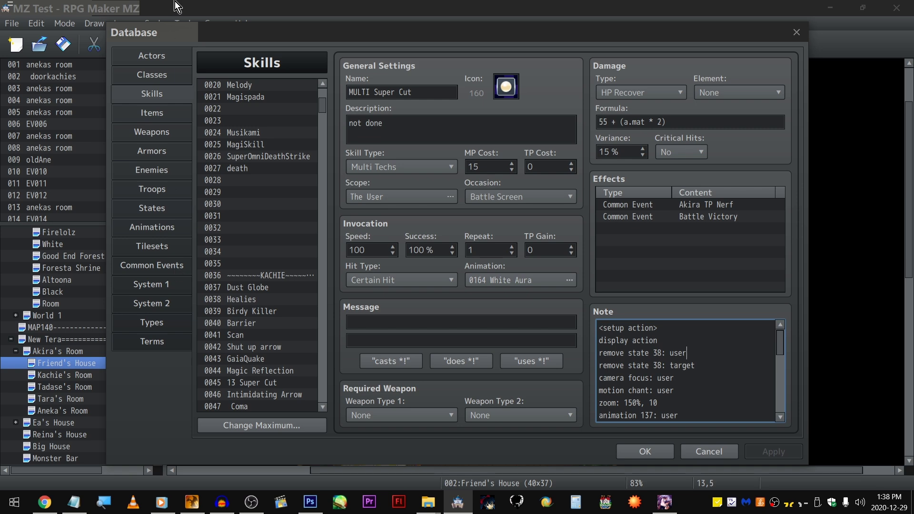
pyautogui.moveTo(355, 32); pyautogui.dragTo(357, 54)
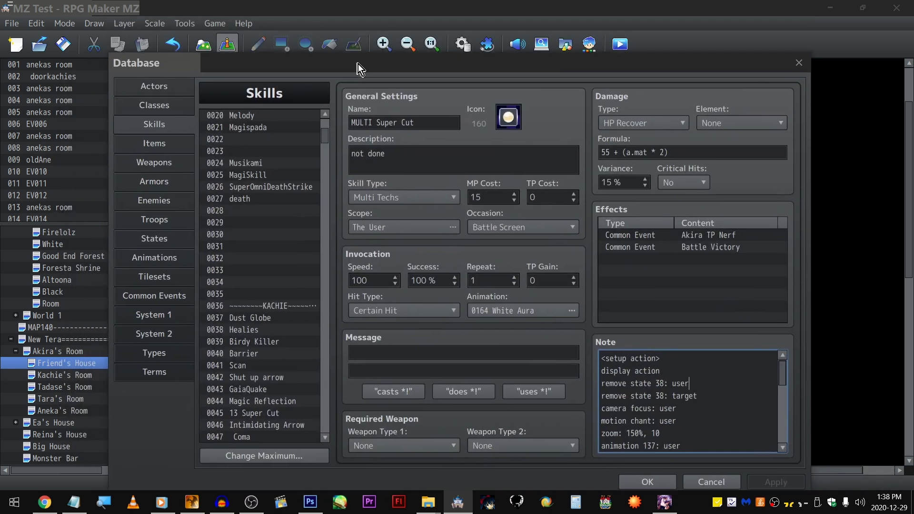
pyautogui.click(801, 61)
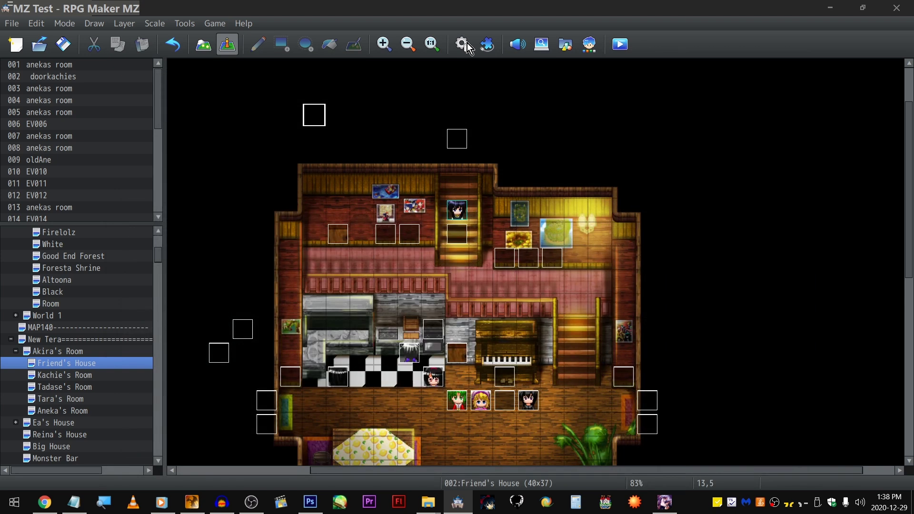
pyautogui.moveTo(314, 115); pyautogui.dragTo(292, 114)
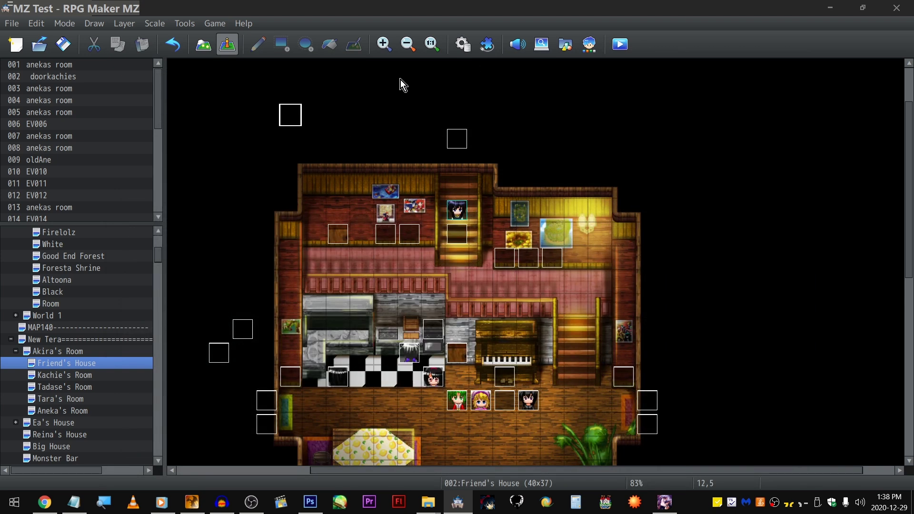
pyautogui.click(405, 119)
pyautogui.doubleClick(400, 113)
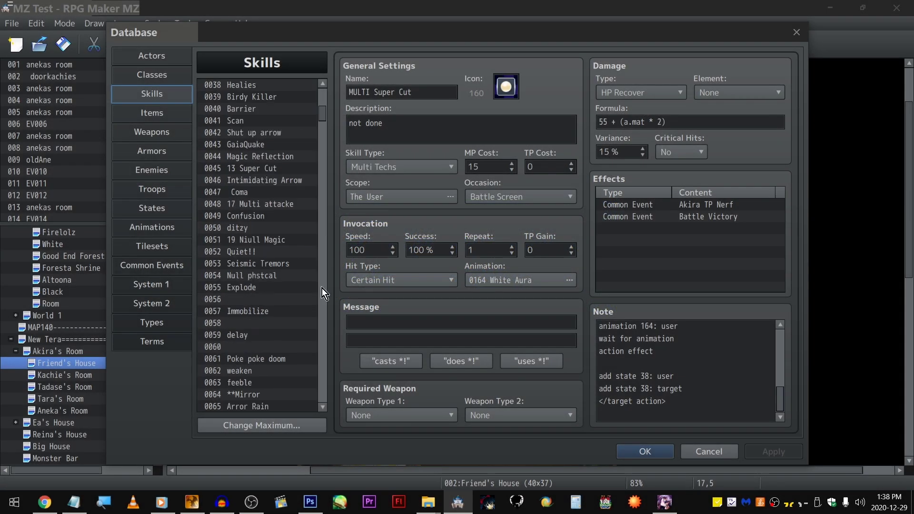
# - Browse the skills down to the Tara section, switch to the Items data and view items from Seed of Dextality up to Barrier Stone
pyautogui.scroll(-1, 322, 288)
pyautogui.scroll(-20, 249, 246)
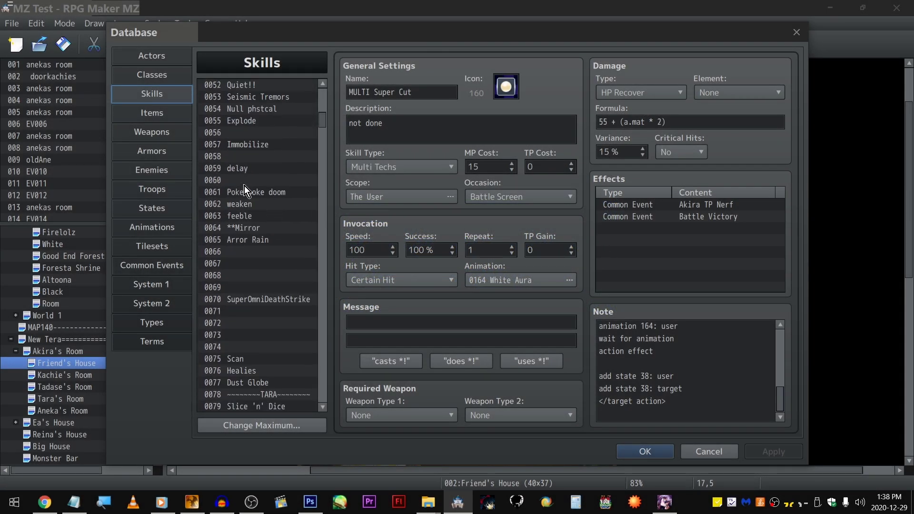
pyautogui.click(181, 112)
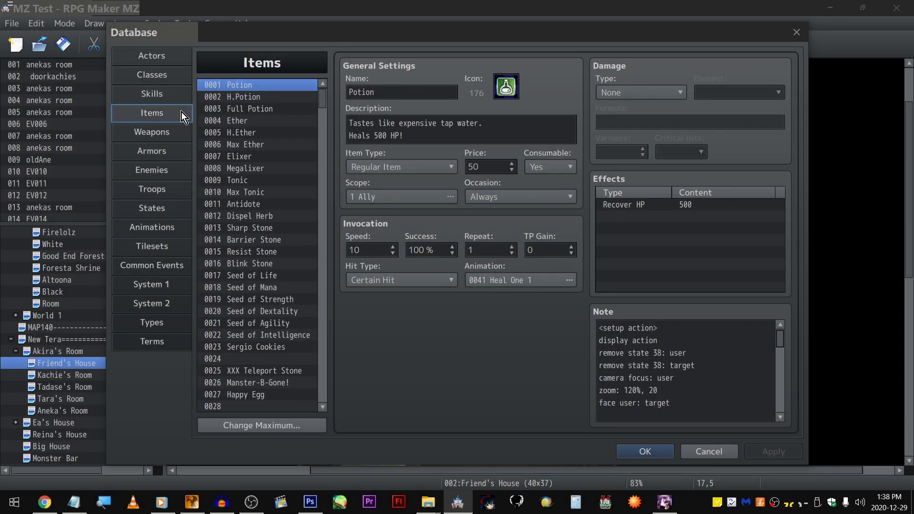
pyautogui.click(250, 310)
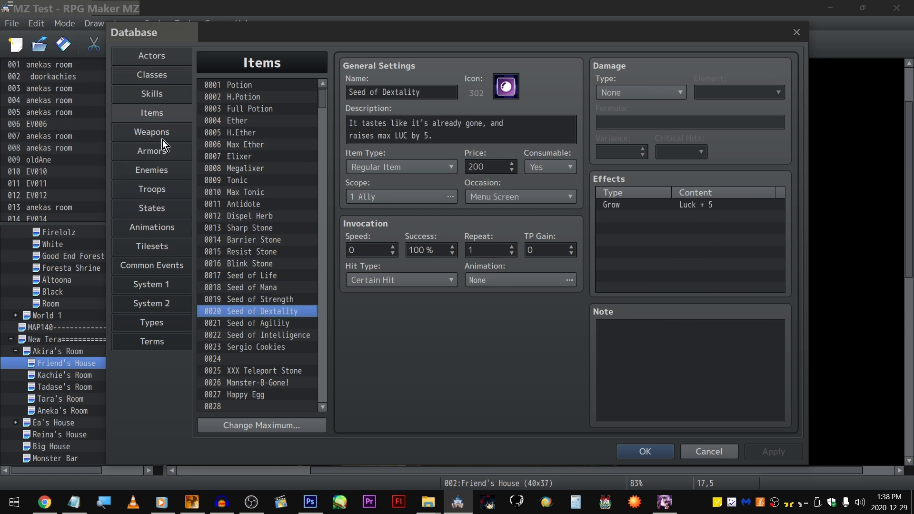
pyautogui.click(279, 298)
pyautogui.moveTo(281, 85); pyautogui.dragTo(267, 240)
# - Check the Barrier Stone item's scope options and keep them as set
pyautogui.scroll(-7, 272, 219)
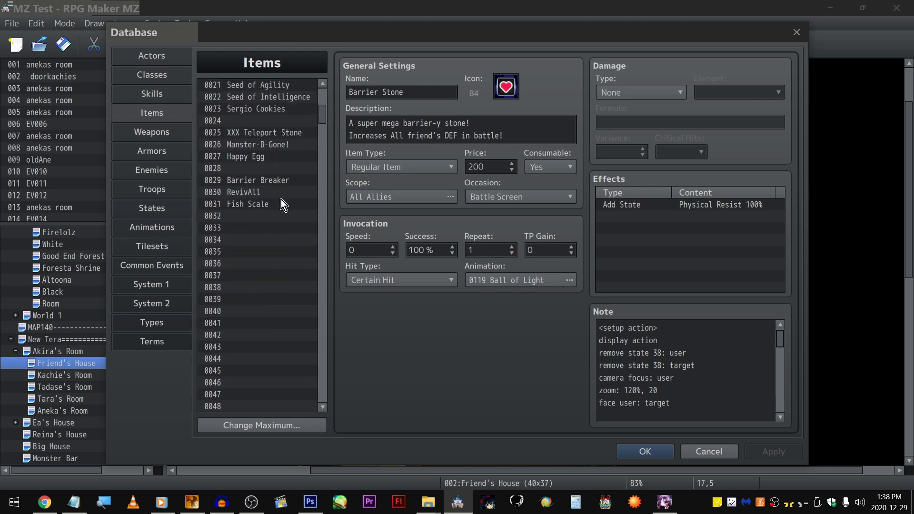
pyautogui.doubleClick(378, 195)
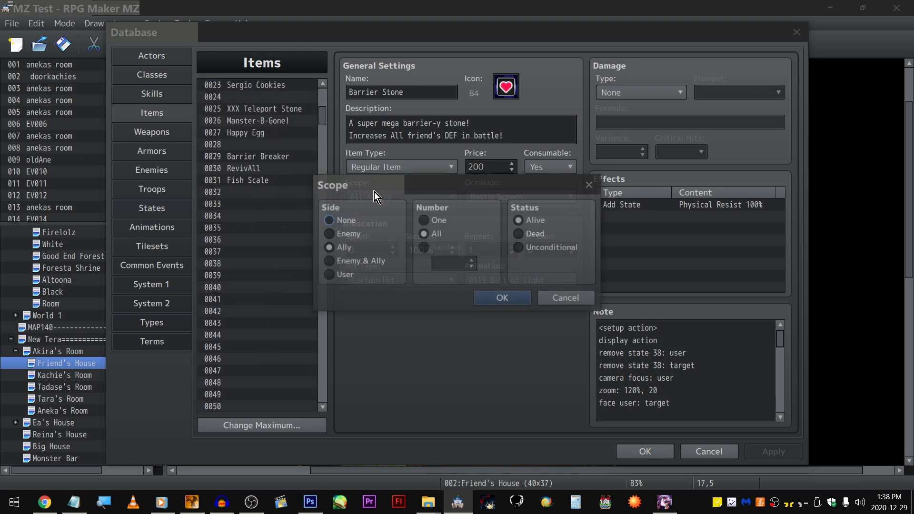
pyautogui.click(552, 298)
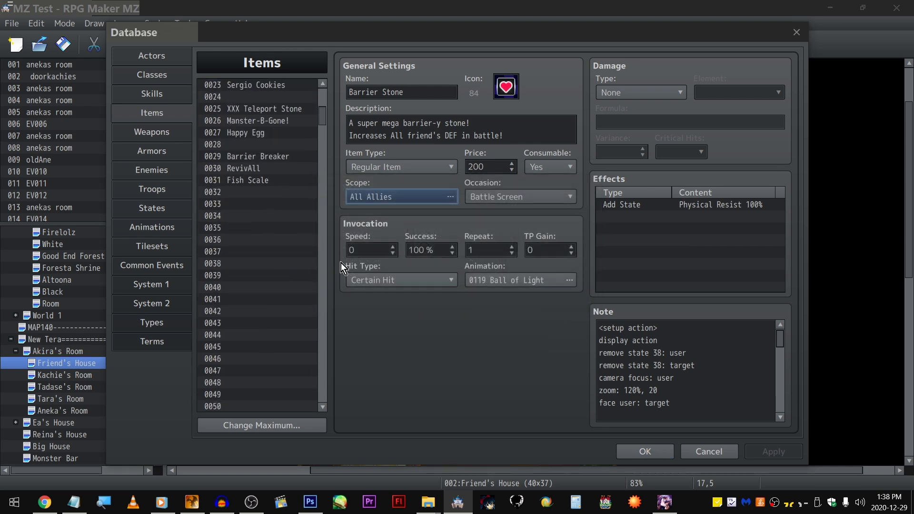
# - Browse the item list from the blank entries through Anime Plushie, the gems and the KEY ITEMS section, and close the database
pyautogui.scroll(-3, 270, 146)
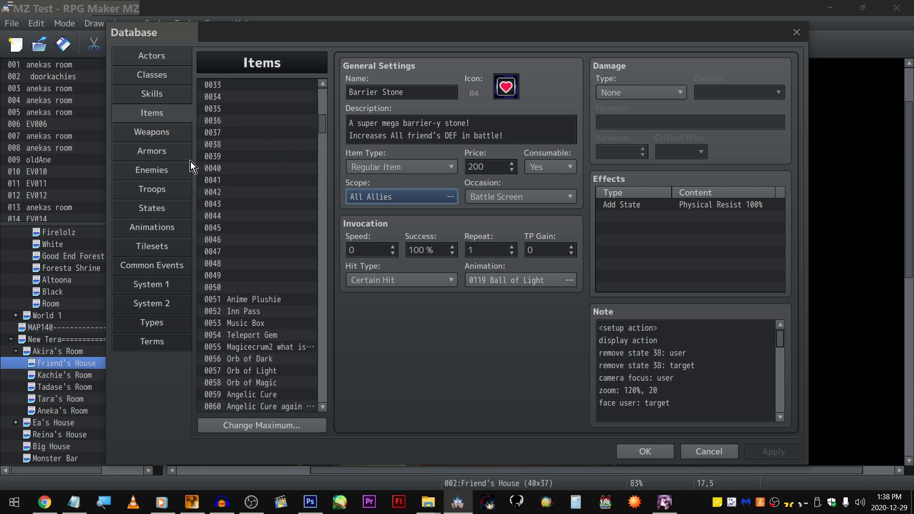
pyautogui.scroll(-9, 278, 242)
pyautogui.scroll(6, 280, 249)
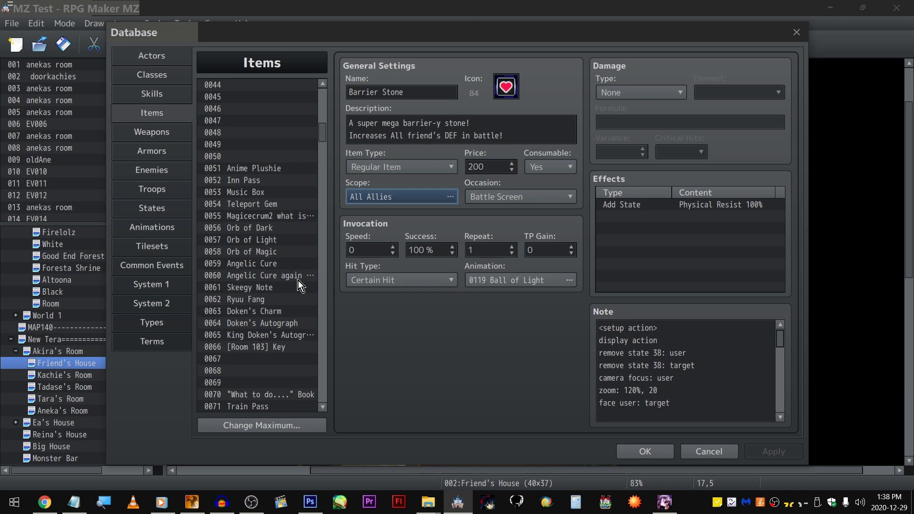
pyautogui.scroll(-2, 292, 228)
pyautogui.scroll(2, 290, 200)
pyautogui.scroll(-11, 286, 190)
pyautogui.scroll(7, 279, 181)
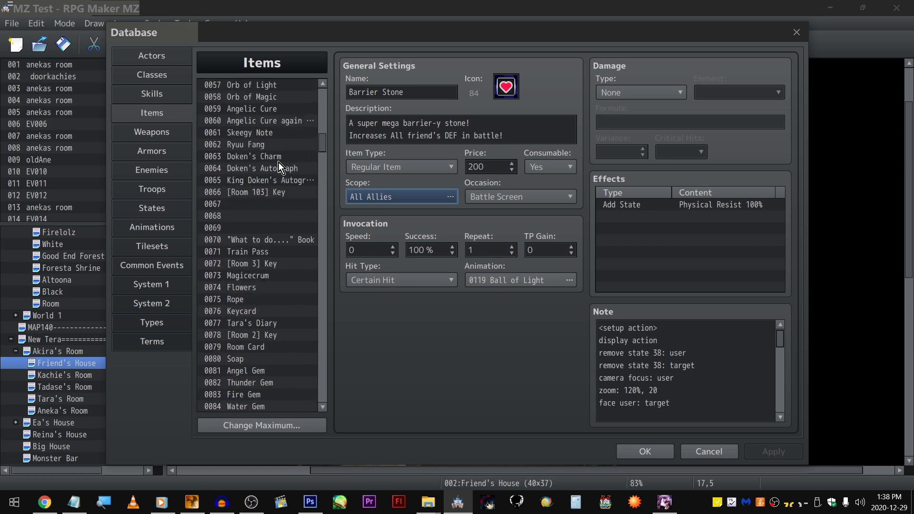
pyautogui.scroll(4, 281, 167)
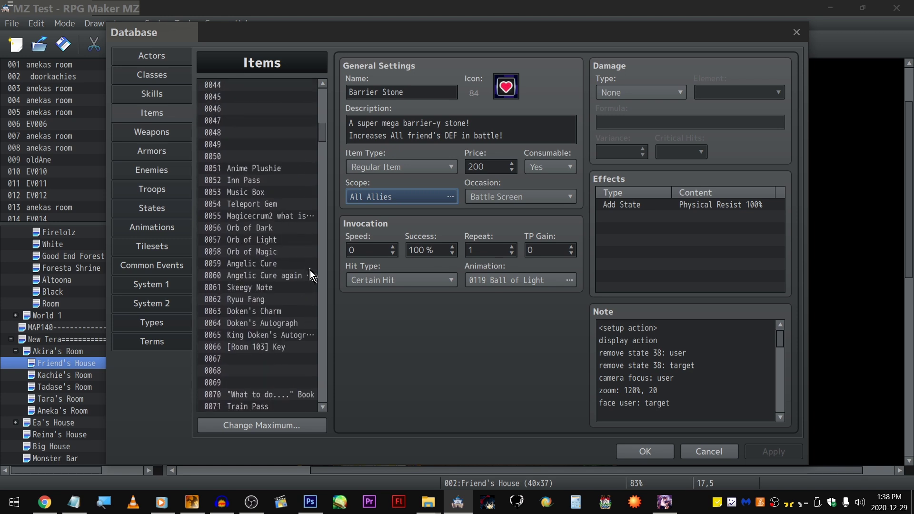
pyautogui.scroll(-20, 304, 259)
pyautogui.scroll(-2, 284, 249)
pyautogui.moveTo(322, 188); pyautogui.dragTo(320, 165)
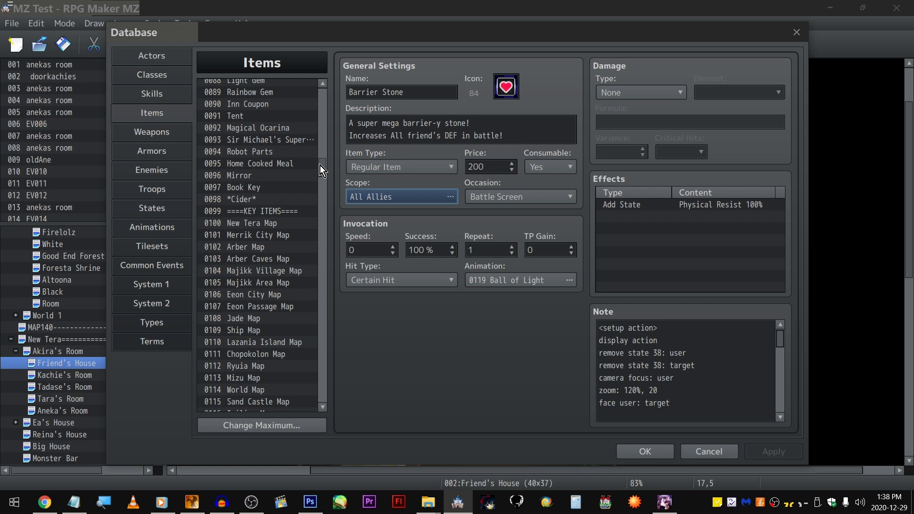
pyautogui.click(696, 447)
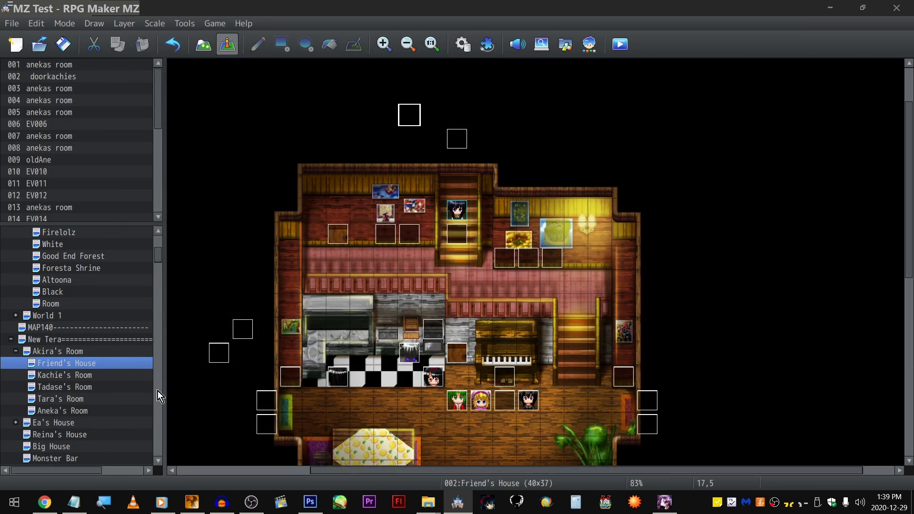
# - Return the map list to its beginning and view the project's plugins in the Plugin Manager
pyautogui.scroll(10, 143, 385)
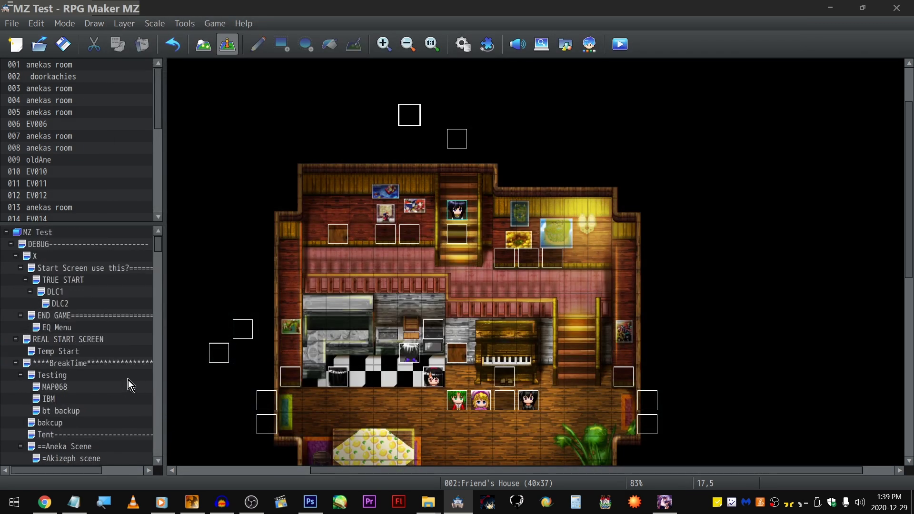
pyautogui.click(490, 48)
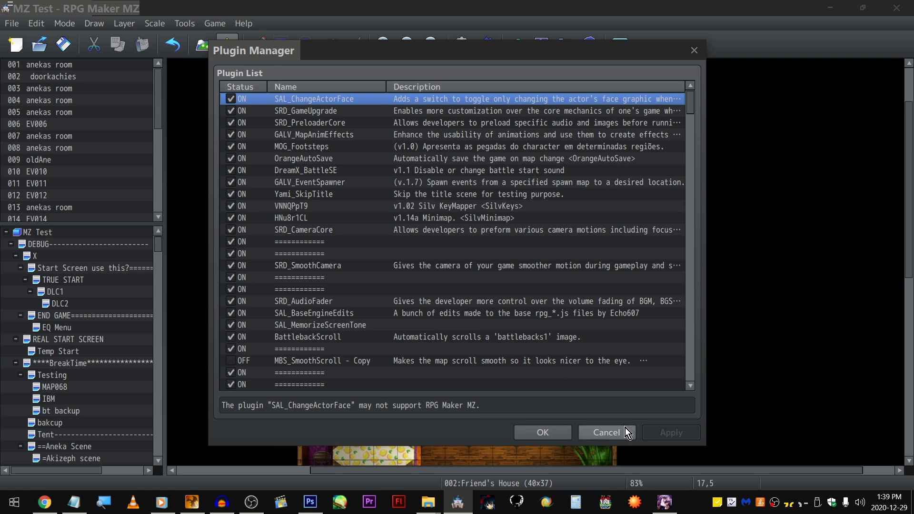
pyautogui.click(606, 432)
# - Open the project folder in File Explorer, visit its parent GMAEHD folder and return to GMAE Test MZ
pyautogui.click(216, 23)
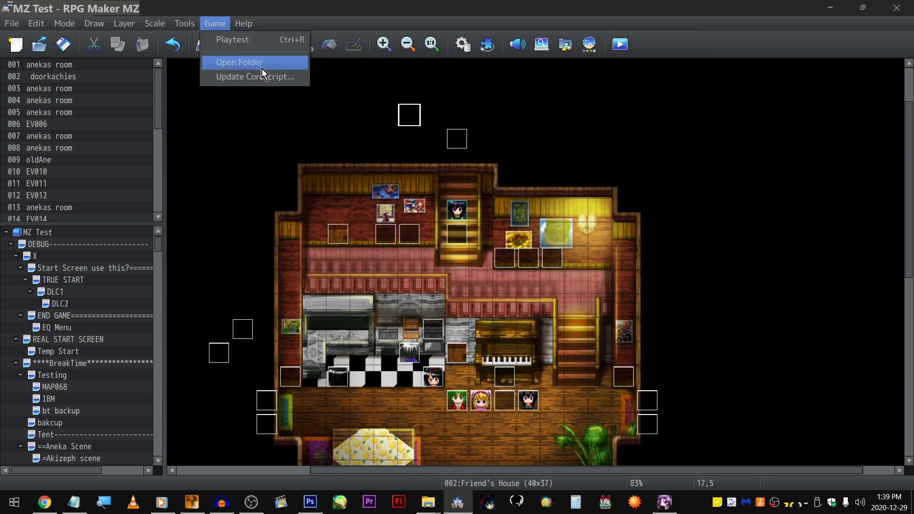
pyautogui.click(257, 65)
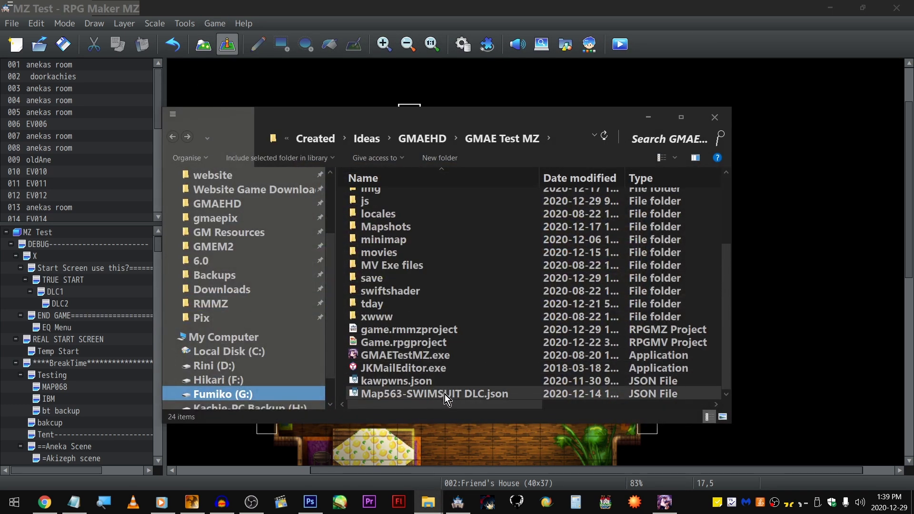
pyautogui.click(435, 135)
pyautogui.scroll(-1, 429, 376)
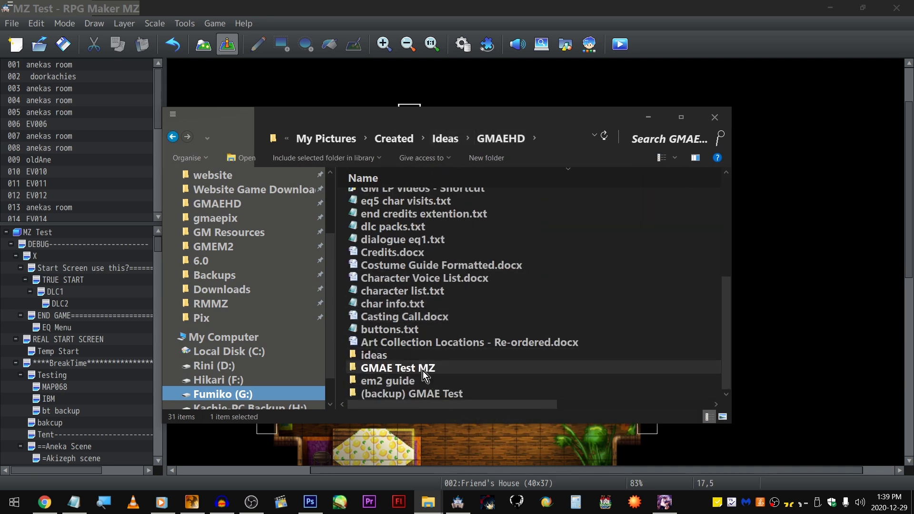
pyautogui.doubleClick(423, 368)
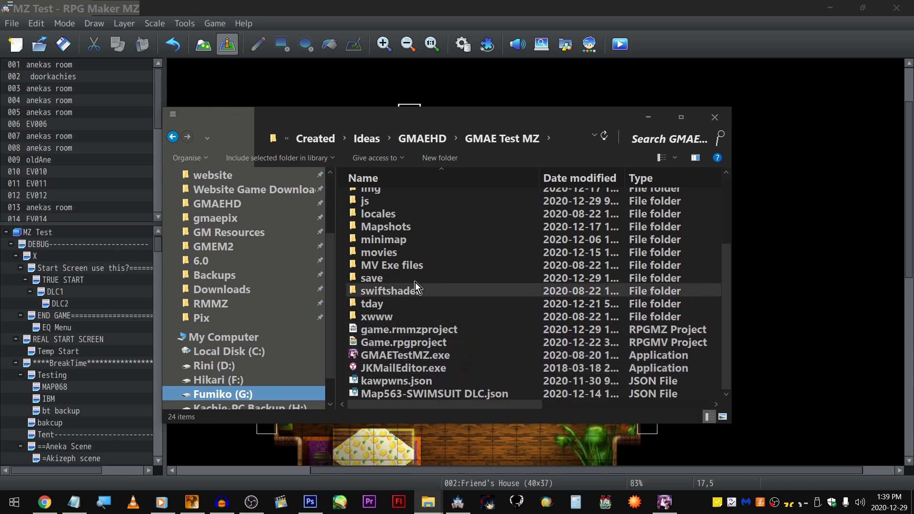
pyautogui.scroll(1, 413, 239)
pyautogui.scroll(-1, 413, 233)
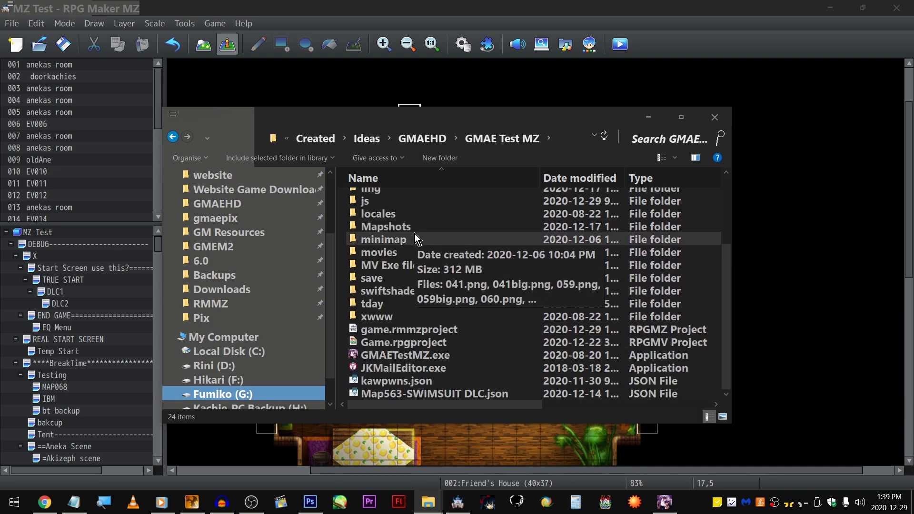
# - Point out GMAETestMZ.exe and the xwww folder, and look through the project's other folders and files
pyautogui.click(445, 359)
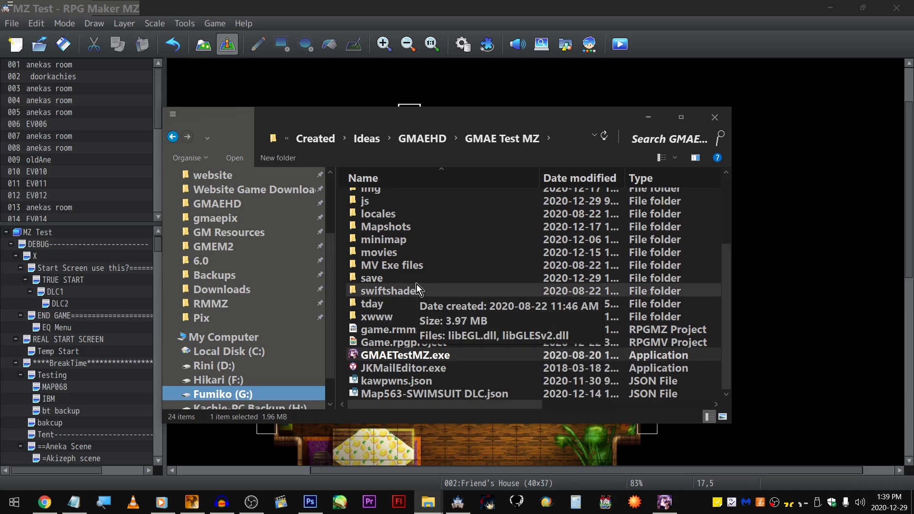
pyautogui.click(399, 319)
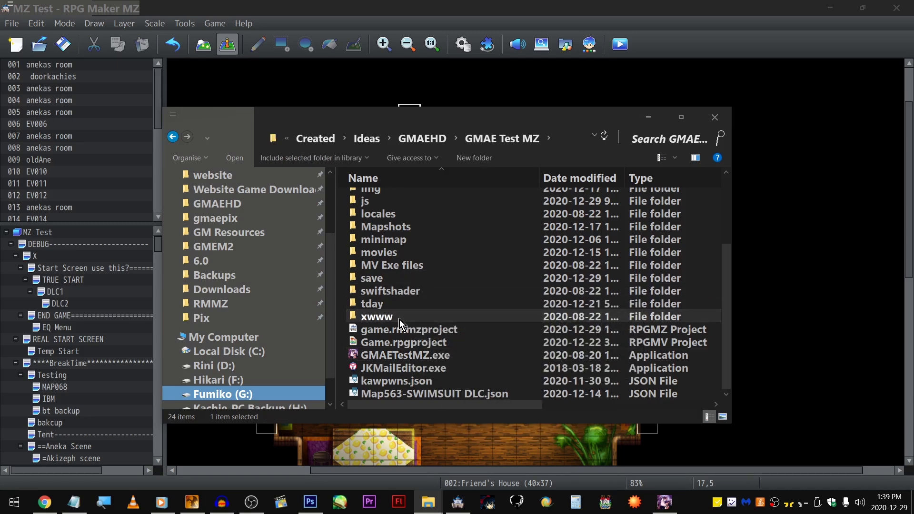
pyautogui.scroll(2, 399, 319)
pyautogui.scroll(1, 401, 305)
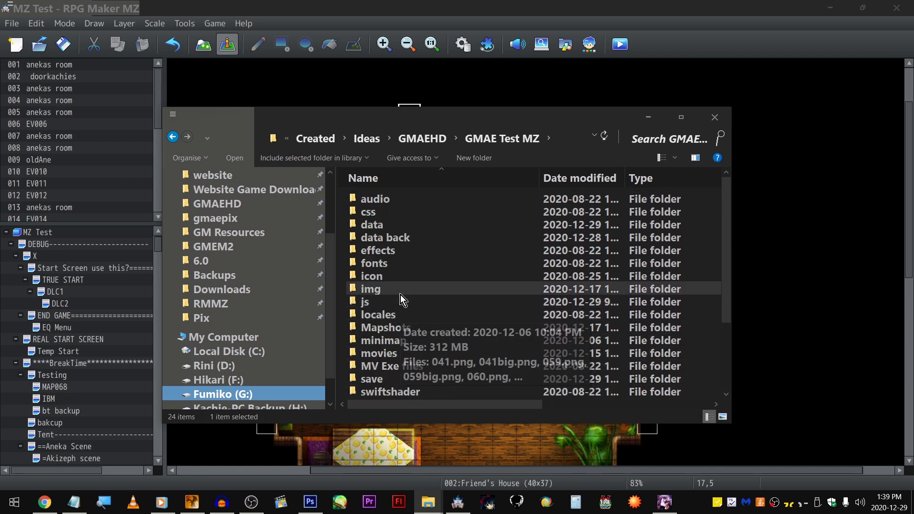
pyautogui.scroll(-3, 399, 291)
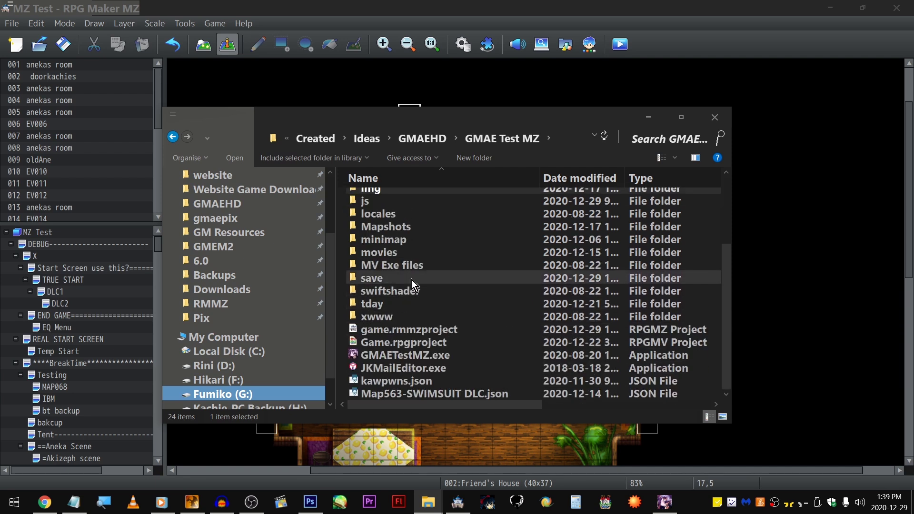
pyautogui.scroll(3, 412, 286)
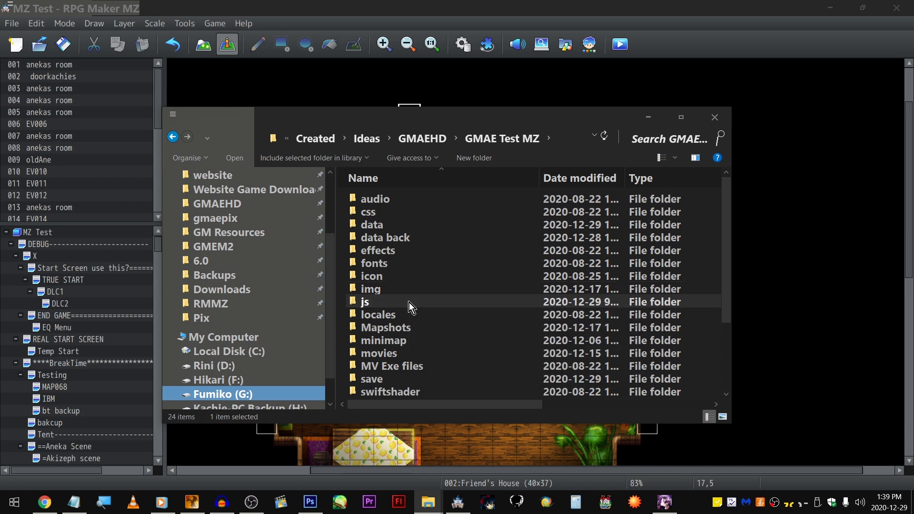
# - Open the js folder and look through its plugin copies and the rmmz and rpg script files
pyautogui.doubleClick(409, 302)
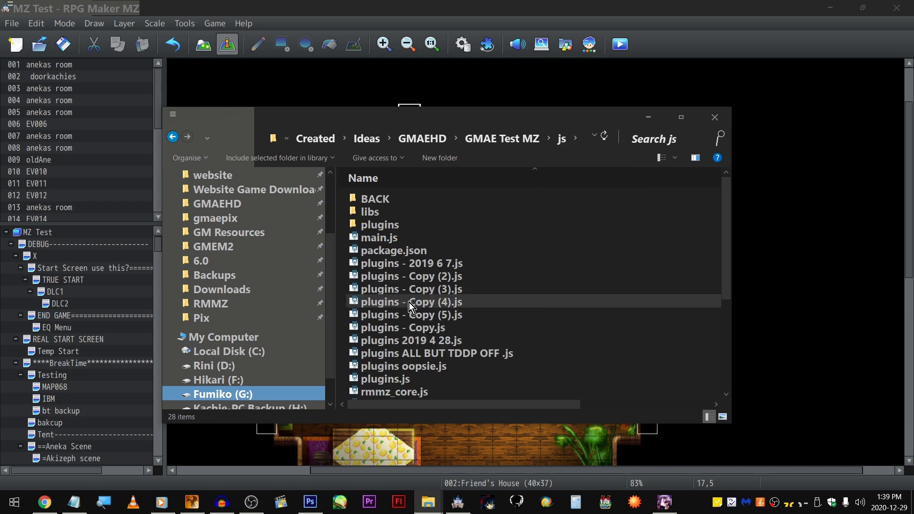
pyautogui.scroll(-4, 410, 302)
pyautogui.scroll(4, 414, 299)
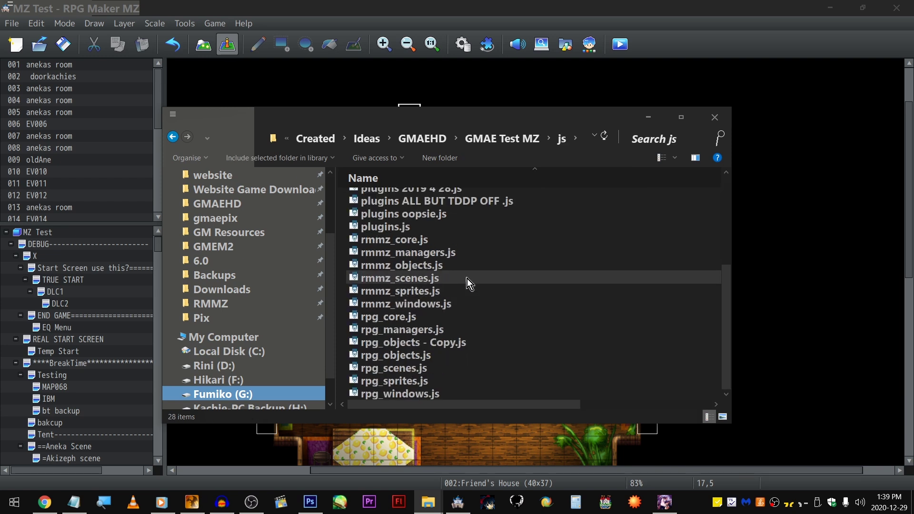
# - Close the js folder window, open the project database and look further through its Items list
pyautogui.click(714, 117)
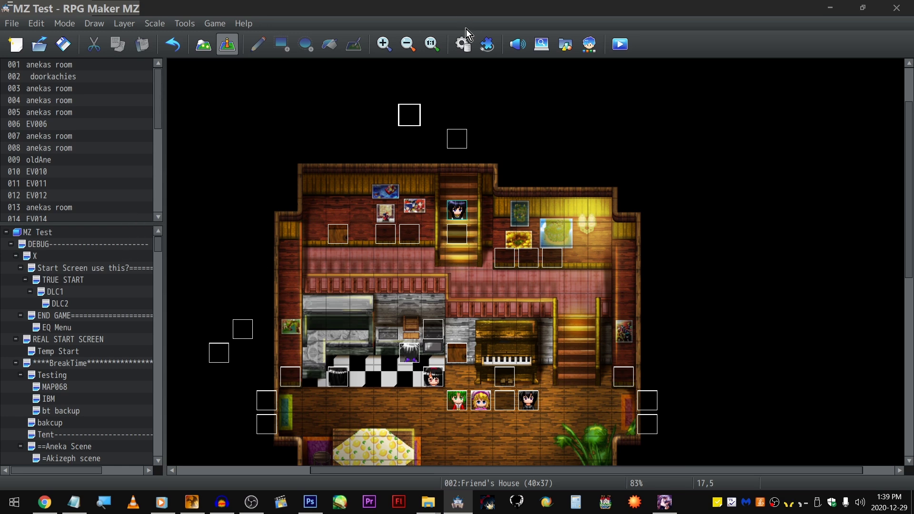
pyautogui.click(464, 44)
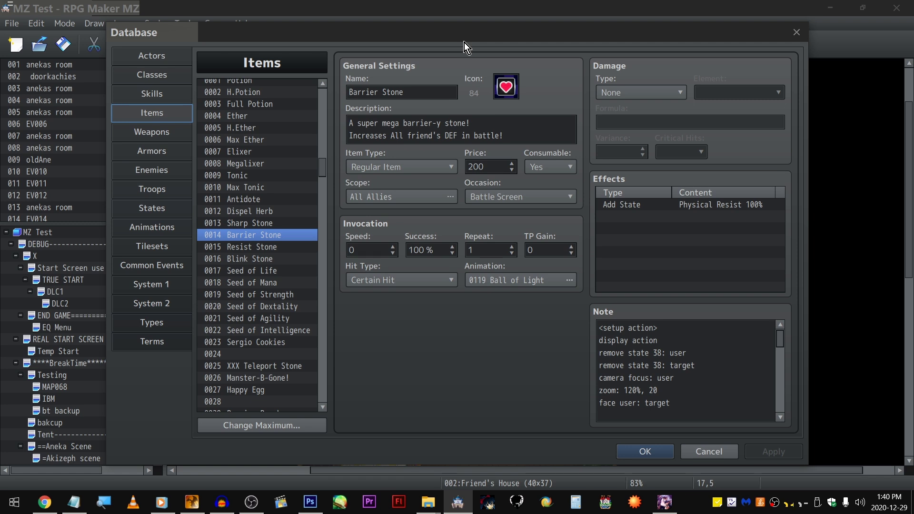
pyautogui.scroll(-20, 295, 250)
pyautogui.scroll(-10, 277, 248)
# - Switch the database to Weapons and view the Golden Sword and the Cursed Sword with its Counter Attack trait
pyautogui.click(176, 133)
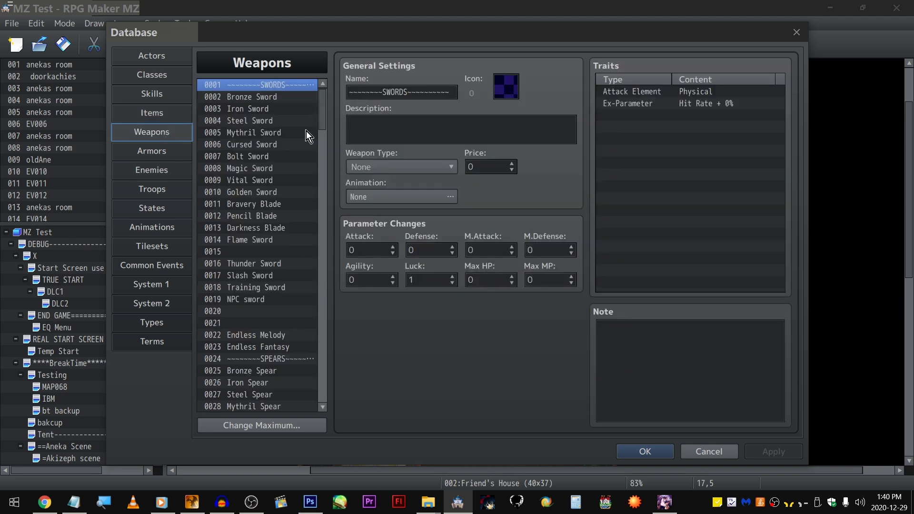
pyautogui.click(287, 95)
pyautogui.click(268, 181)
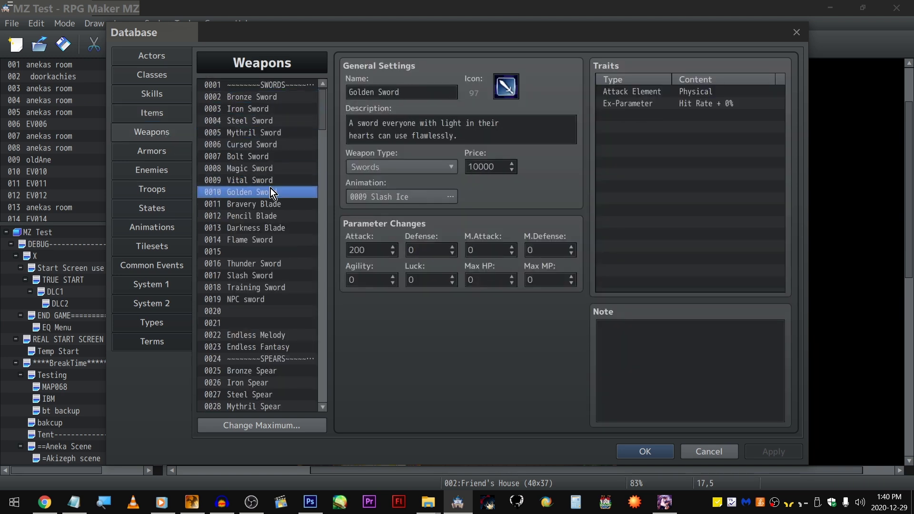
pyautogui.moveTo(266, 180); pyautogui.dragTo(262, 159)
pyautogui.click(260, 145)
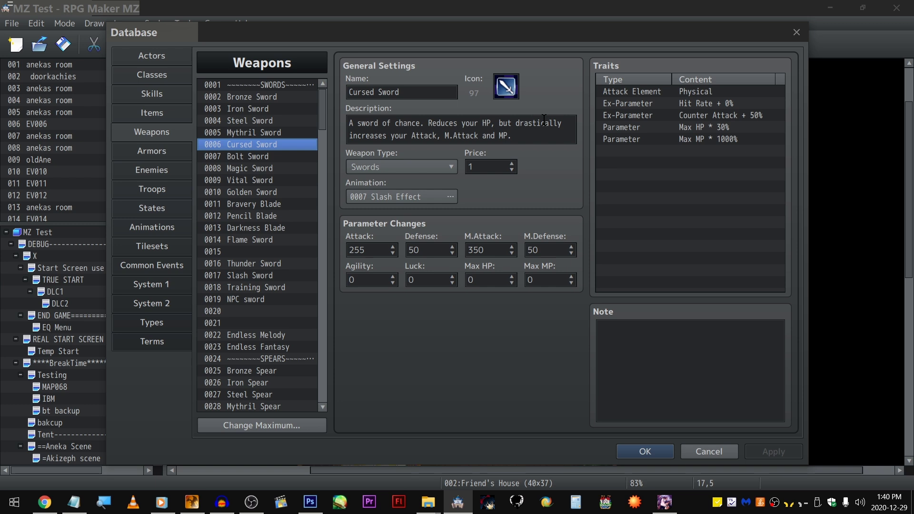
pyautogui.click(744, 184)
pyautogui.moveTo(679, 133); pyautogui.dragTo(678, 121)
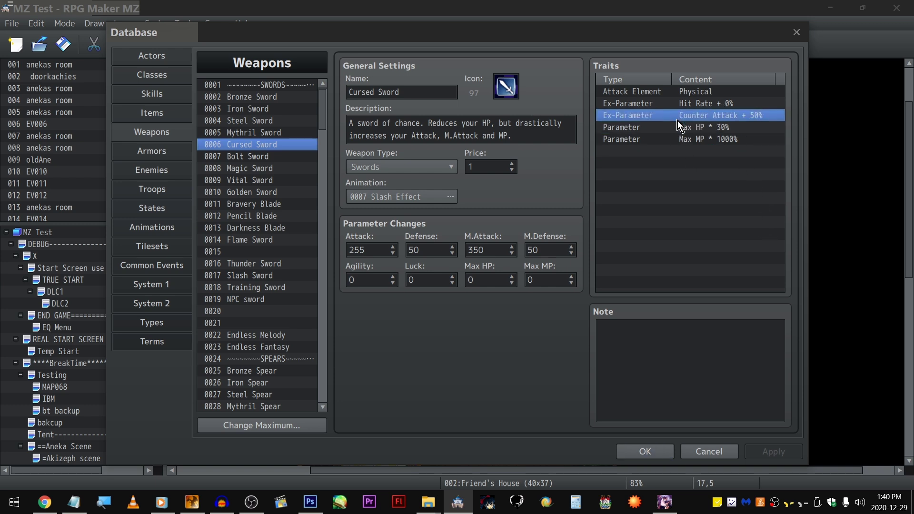
# - View the Flame Sword, Training Sword, Endless Melody and Endless Fantasy weapon entries
pyautogui.click(277, 240)
pyautogui.scroll(-2, 281, 242)
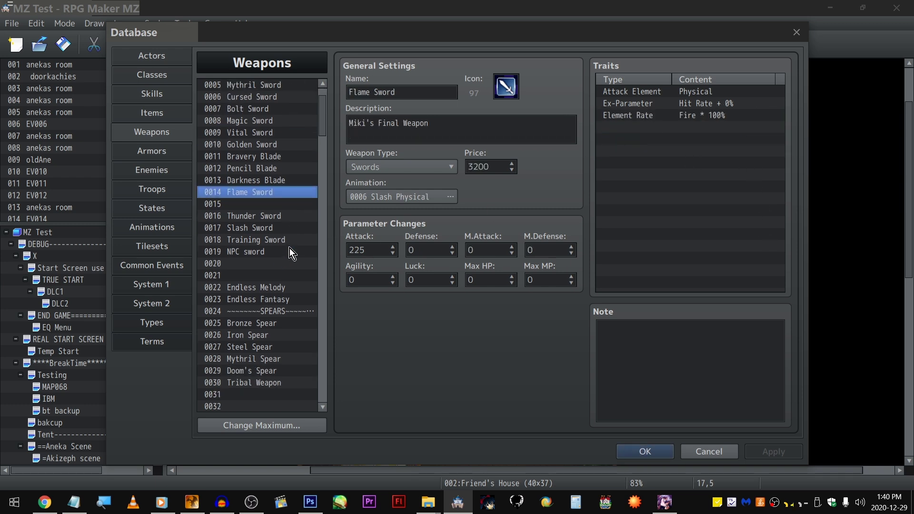
pyautogui.click(282, 217)
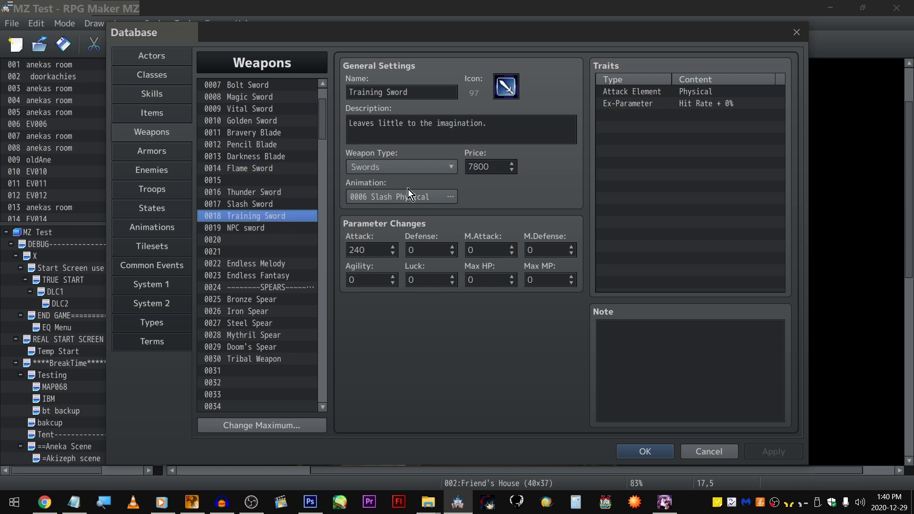
pyautogui.scroll(-1, 281, 229)
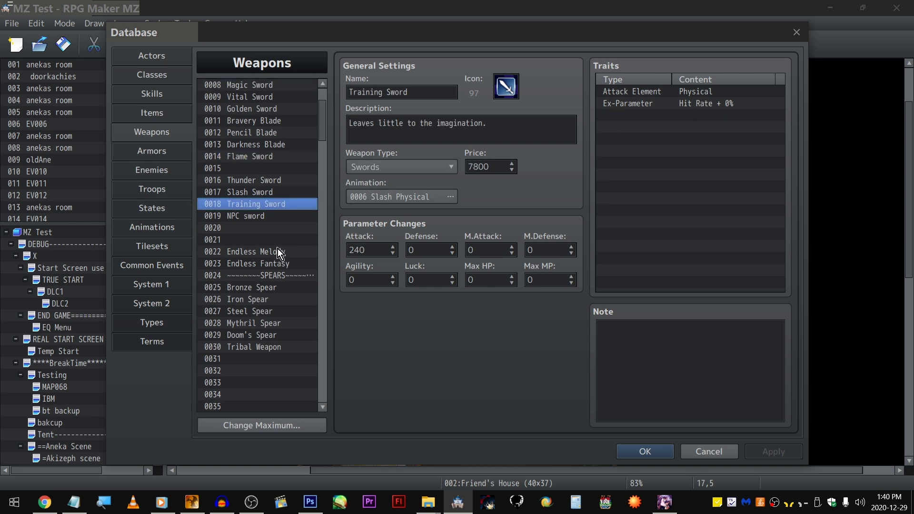
pyautogui.click(278, 250)
pyautogui.click(272, 262)
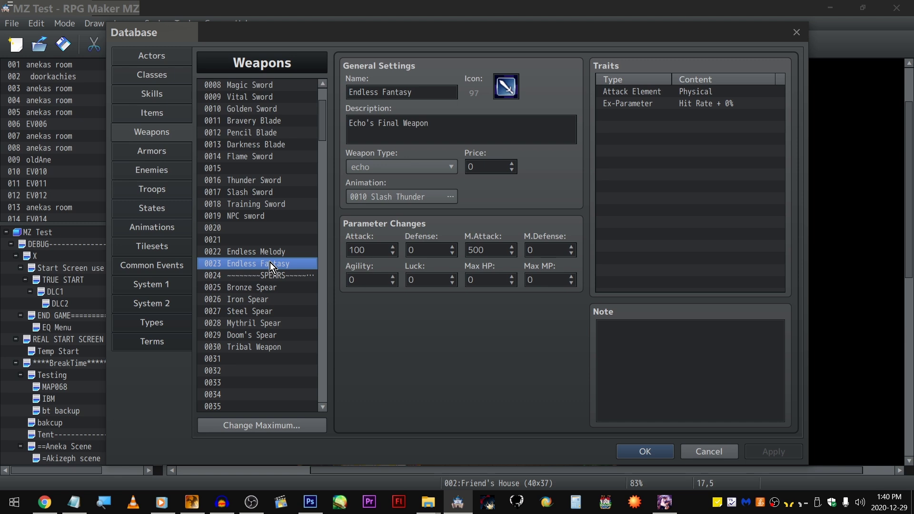
# - View the Glow Sword and Illumus Sword among the magiswords, and look on to the bows and rods
pyautogui.scroll(-6, 270, 262)
pyautogui.scroll(-1, 279, 235)
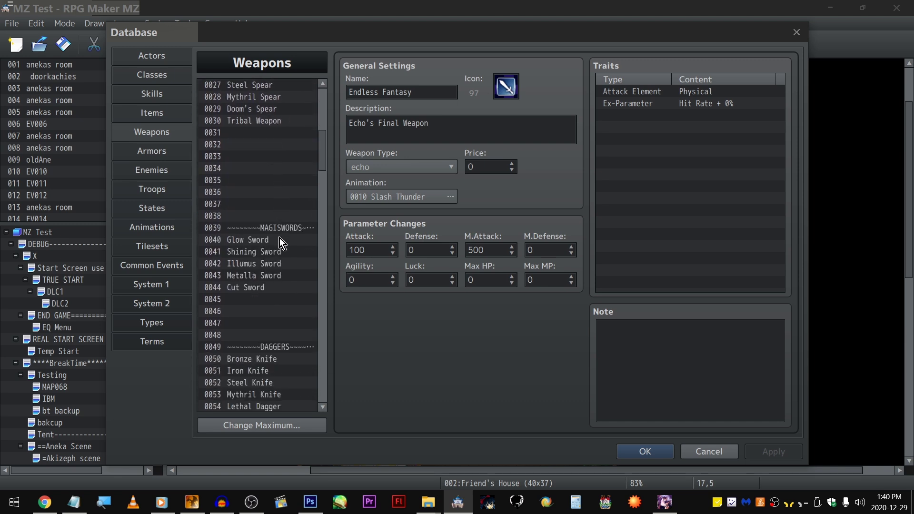
pyautogui.click(279, 238)
pyautogui.click(280, 261)
pyautogui.scroll(-8, 280, 252)
pyautogui.scroll(-7, 281, 242)
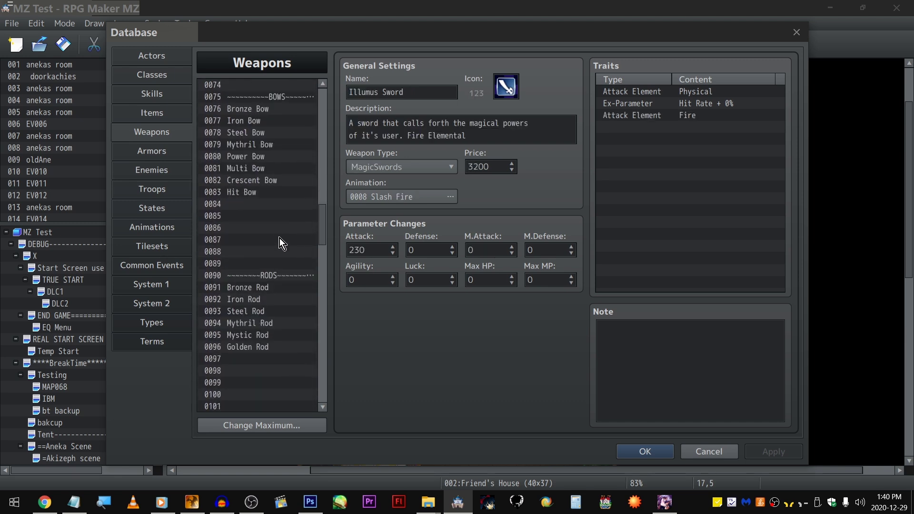
# - Search the weapons for "vamp" to bring up the Vampire Dagger entry
pyautogui.hotkey('ctrl', 'f')
pyautogui.write('vamp')
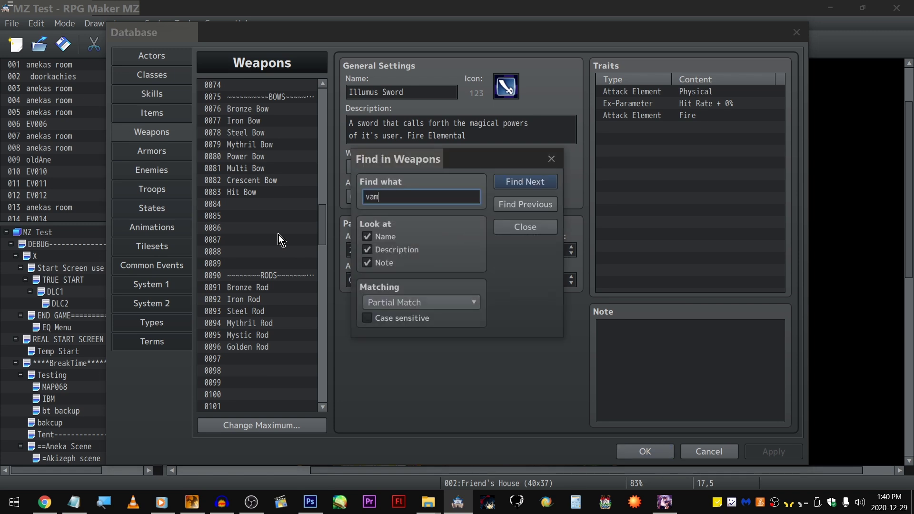
pyautogui.press('Return')
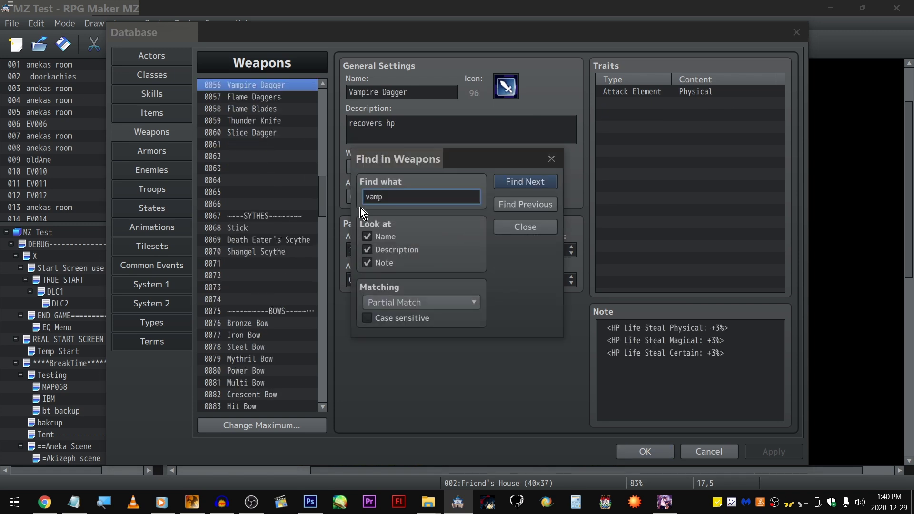
pyautogui.click(523, 226)
# - Point out the HP Life Steal lines in the Vampire Dagger's note and view its description
pyautogui.click(687, 333)
pyautogui.hotkey('ctrl', 'a')
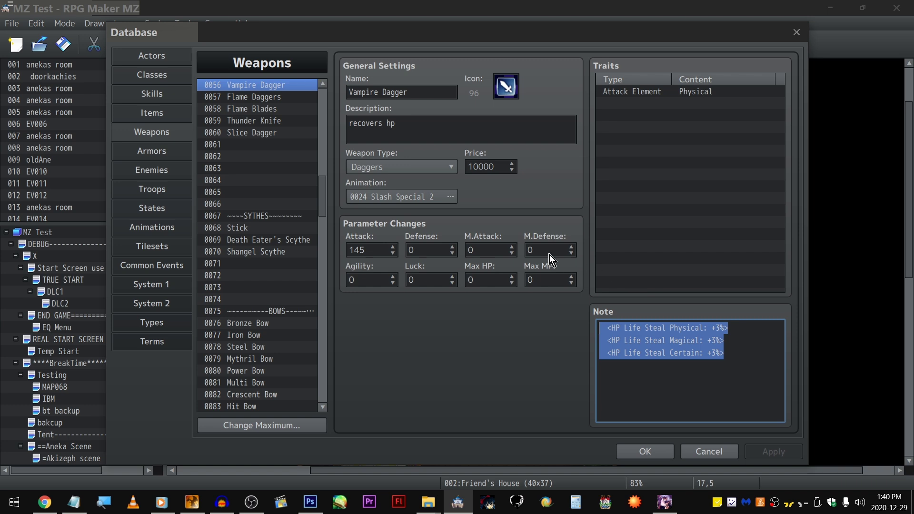
pyautogui.moveTo(744, 362); pyautogui.dragTo(422, 210)
pyautogui.click(714, 346)
pyautogui.click(442, 142)
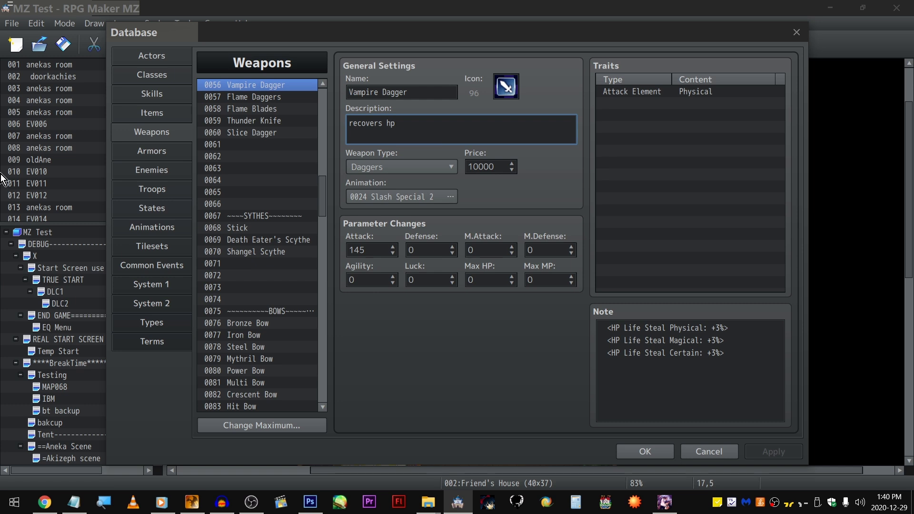
# - Look back over the daggers and return to the start of the weapons list
pyautogui.scroll(5, 281, 159)
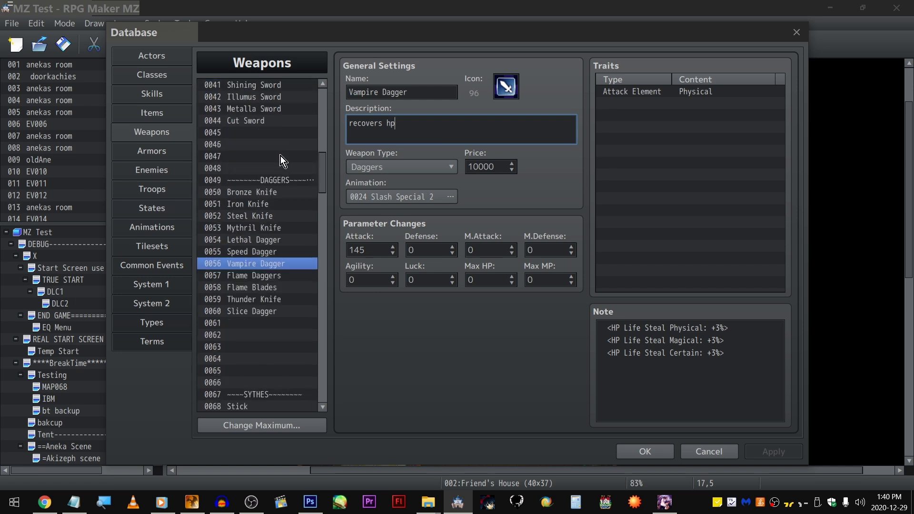
pyautogui.click(301, 267)
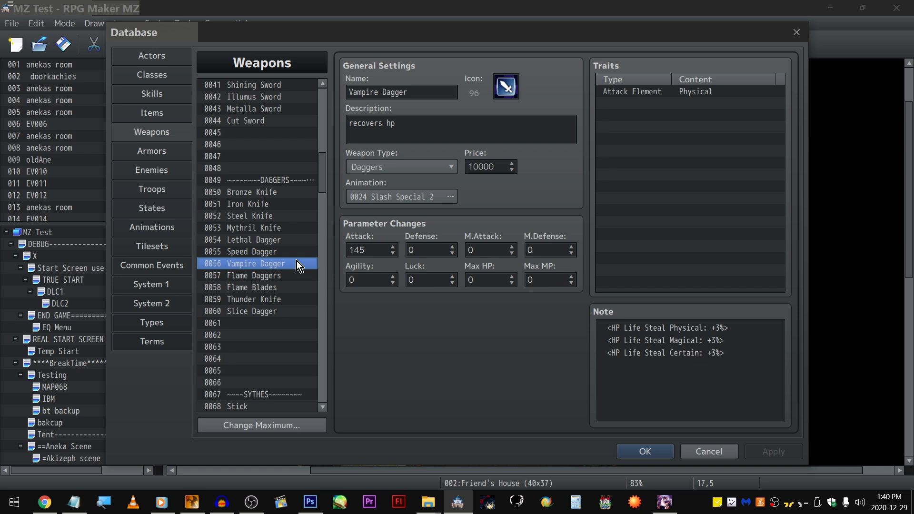
pyautogui.scroll(12, 299, 262)
pyautogui.scroll(1, 292, 154)
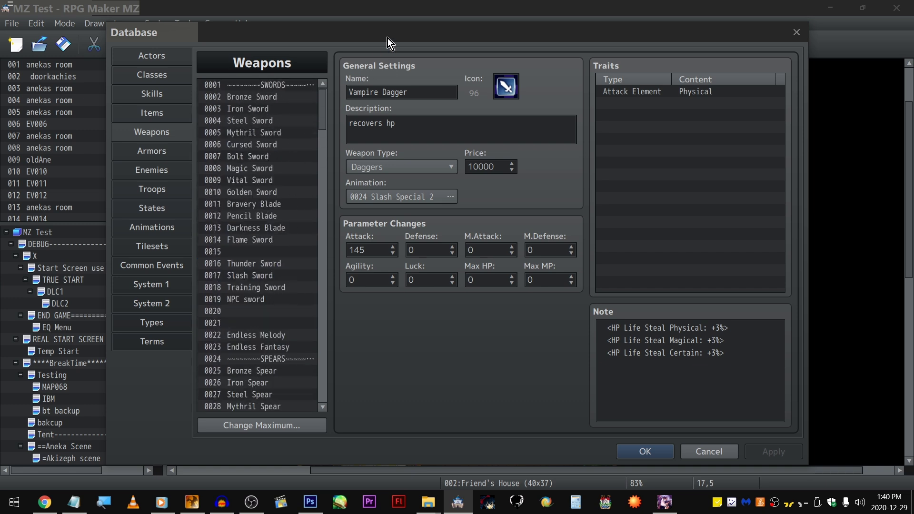
# - Move the Database window aside to uncover the editor toolbar, put it back and continue viewing the weapons list
pyautogui.moveTo(387, 38); pyautogui.dragTo(312, 209)
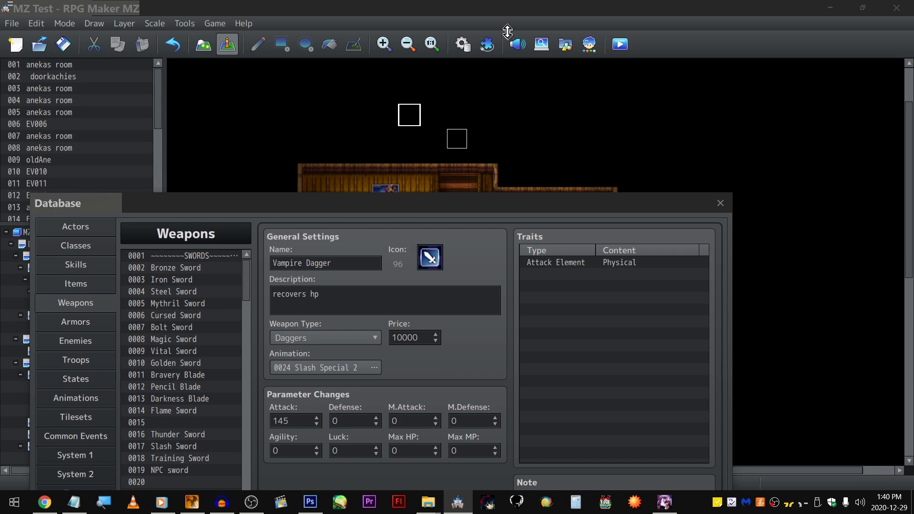
pyautogui.moveTo(471, 207); pyautogui.dragTo(493, 146)
pyautogui.moveTo(505, 107); pyautogui.dragTo(537, 58)
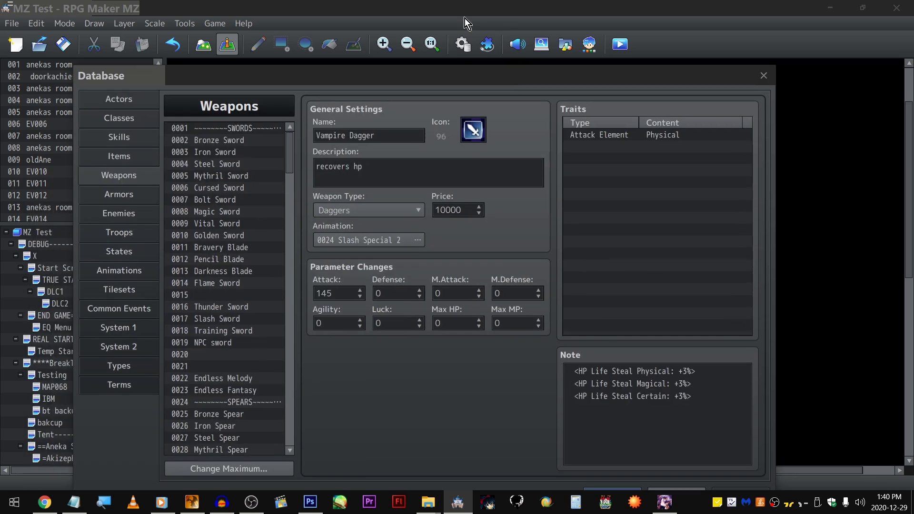
pyautogui.click(134, 180)
pyautogui.moveTo(619, 76); pyautogui.dragTo(650, 42)
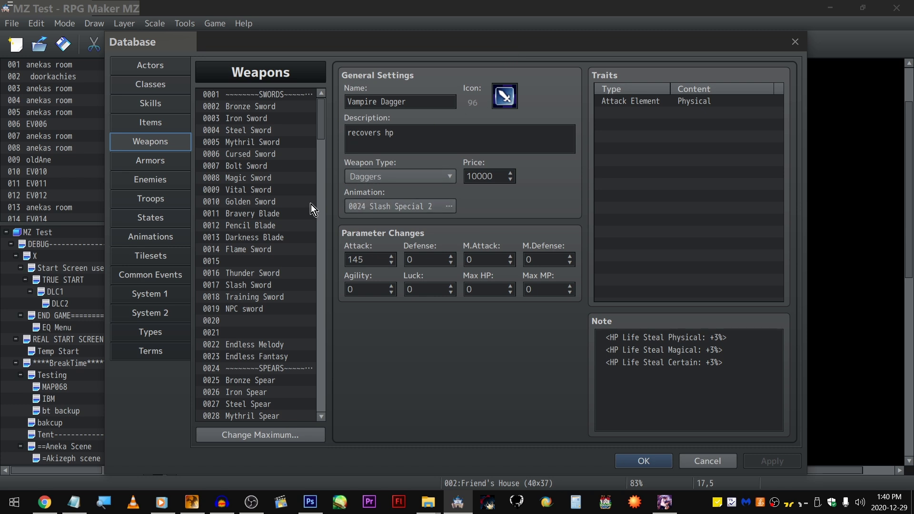
pyautogui.scroll(-2, 260, 220)
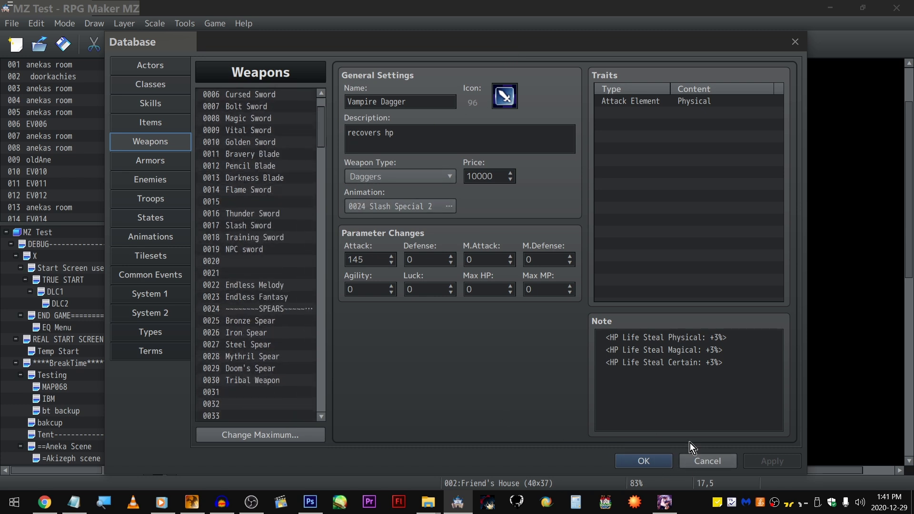
# - Switch the database to Armors and view Life Armor, the plates, and the robes from Cotton Robe to Saint Robe
pyautogui.click(178, 160)
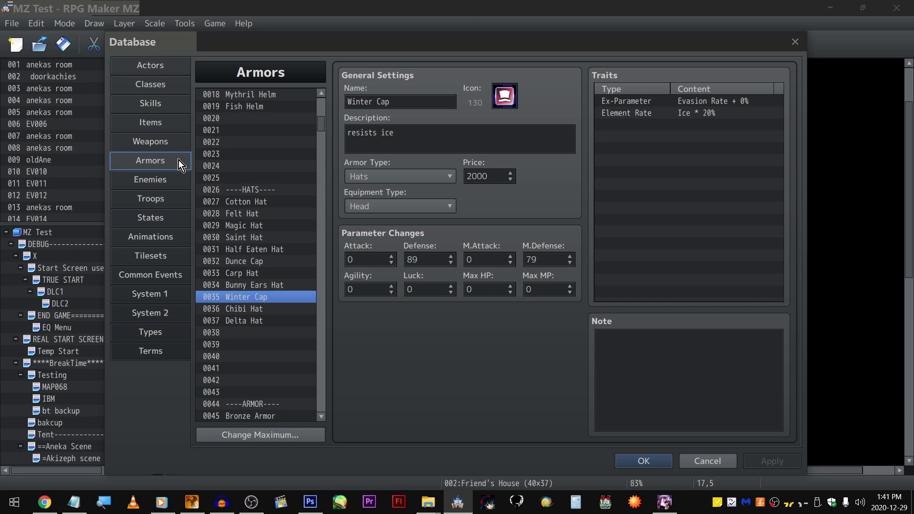
pyautogui.scroll(-8, 309, 189)
pyautogui.click(277, 202)
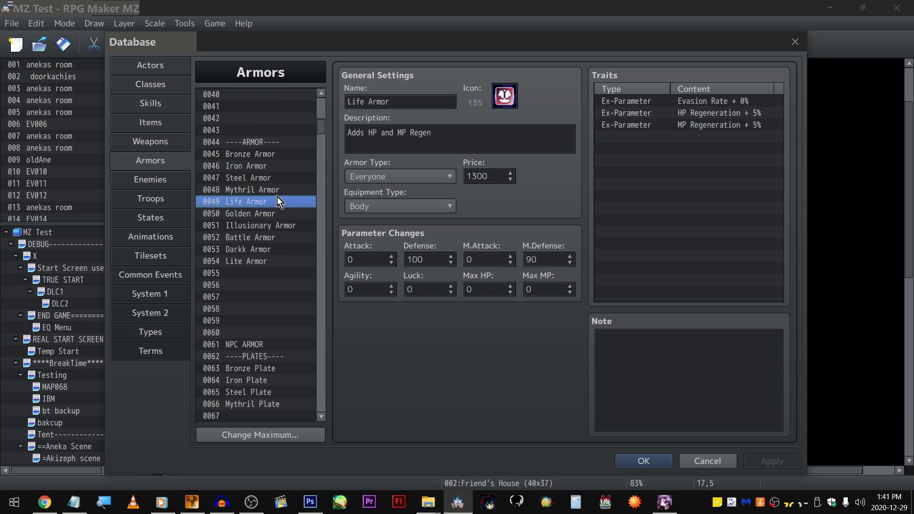
pyautogui.scroll(-3, 272, 184)
pyautogui.click(286, 225)
pyautogui.scroll(-4, 283, 227)
pyautogui.click(274, 251)
pyautogui.click(274, 261)
pyautogui.click(274, 273)
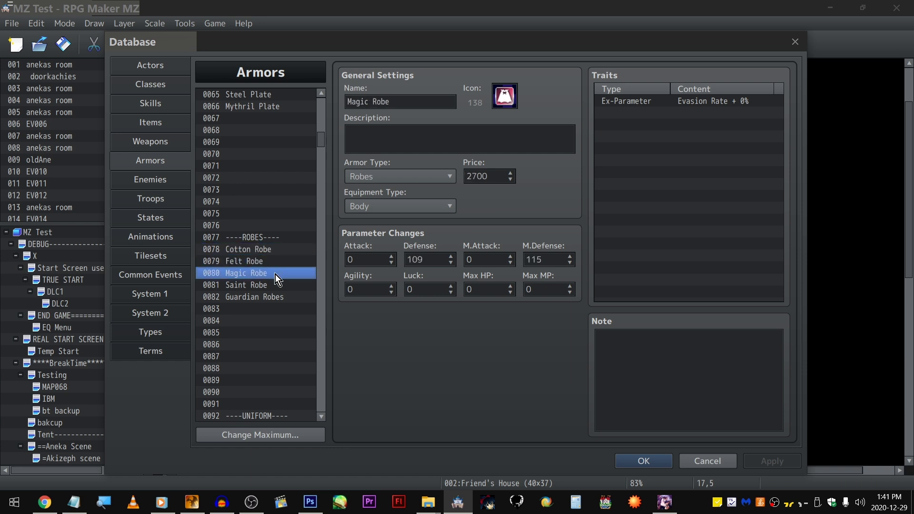
pyautogui.click(276, 284)
pyautogui.scroll(-1, 276, 282)
pyautogui.scroll(-4, 276, 282)
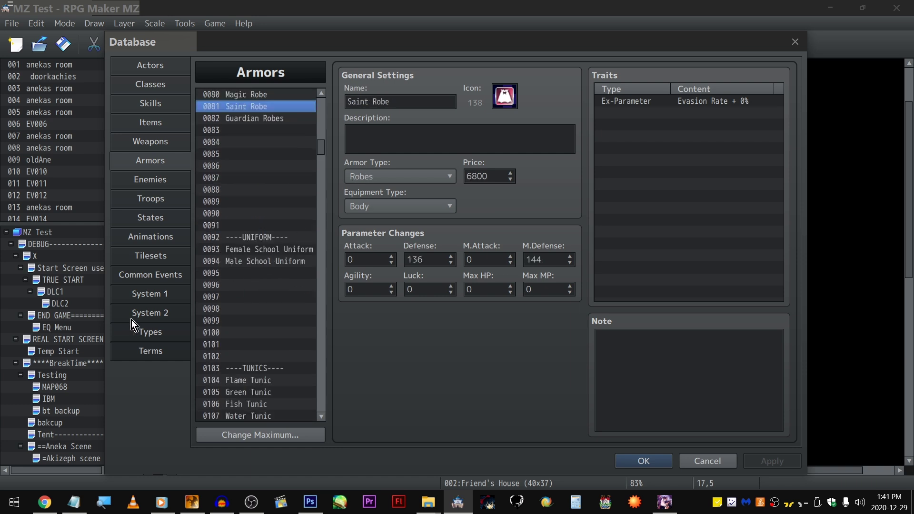
# - Look through the uniforms, tunics and accessories in the armor list, viewing entries such as Deadly Ring and Headphones
pyautogui.click(275, 244)
pyautogui.scroll(-5, 272, 244)
pyautogui.click(281, 204)
pyautogui.click(290, 178)
pyautogui.scroll(-2, 254, 242)
pyautogui.click(266, 217)
pyautogui.scroll(-1, 267, 219)
pyautogui.scroll(-4, 267, 217)
pyautogui.click(273, 243)
pyautogui.scroll(-6, 273, 238)
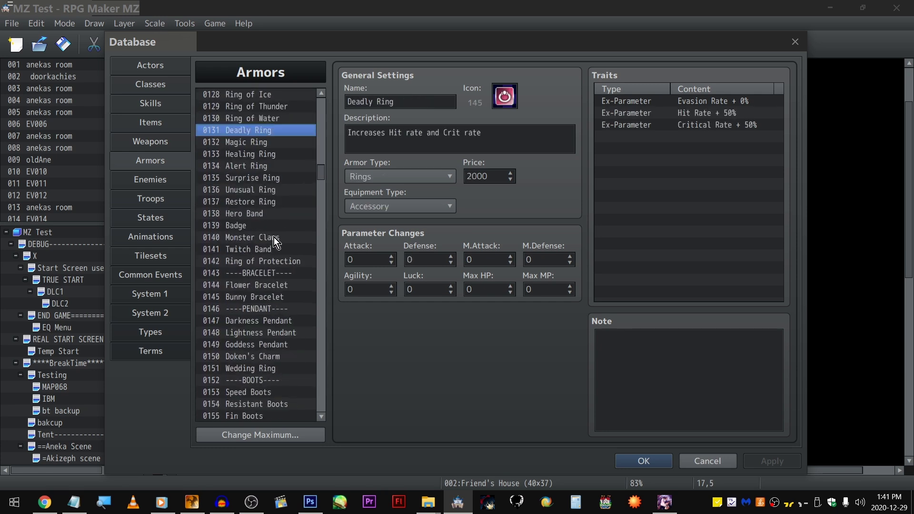
pyautogui.click(275, 227)
pyautogui.scroll(-5, 276, 226)
pyautogui.click(276, 225)
pyautogui.scroll(-3, 276, 226)
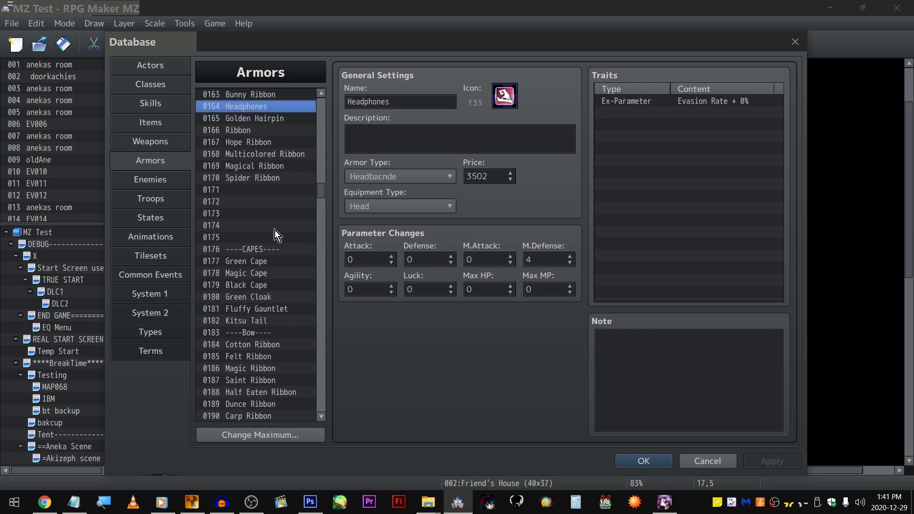
# - View the capes and compare the ribbon entries under the Bow heading, including Half Eaten Ribbon and Winter Ribbon
pyautogui.click(275, 229)
pyautogui.scroll(-3, 273, 227)
pyautogui.click(271, 227)
pyautogui.scroll(-3, 271, 227)
pyautogui.click(267, 238)
pyautogui.click(266, 177)
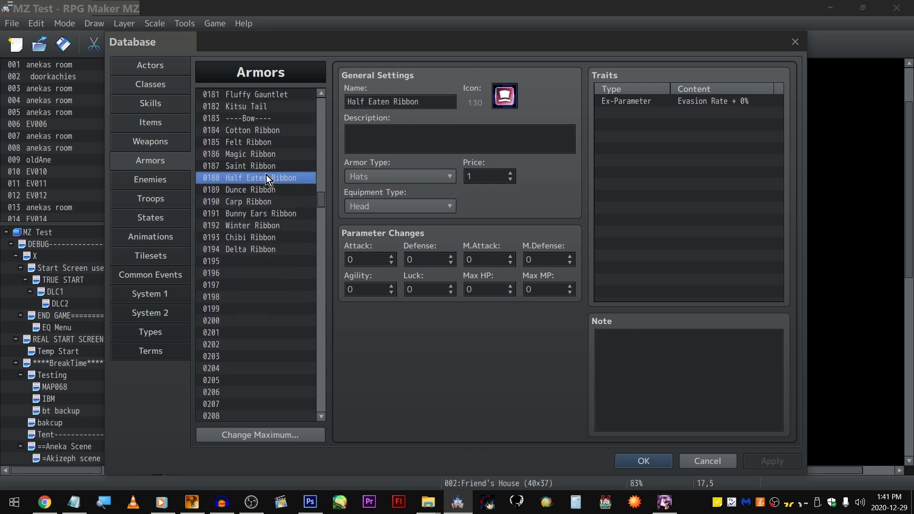
pyautogui.click(273, 237)
pyautogui.click(275, 225)
pyautogui.click(277, 166)
pyautogui.click(281, 142)
pyautogui.click(280, 154)
pyautogui.click(278, 167)
pyautogui.click(270, 226)
pyautogui.click(266, 166)
pyautogui.click(261, 95)
pyautogui.click(264, 225)
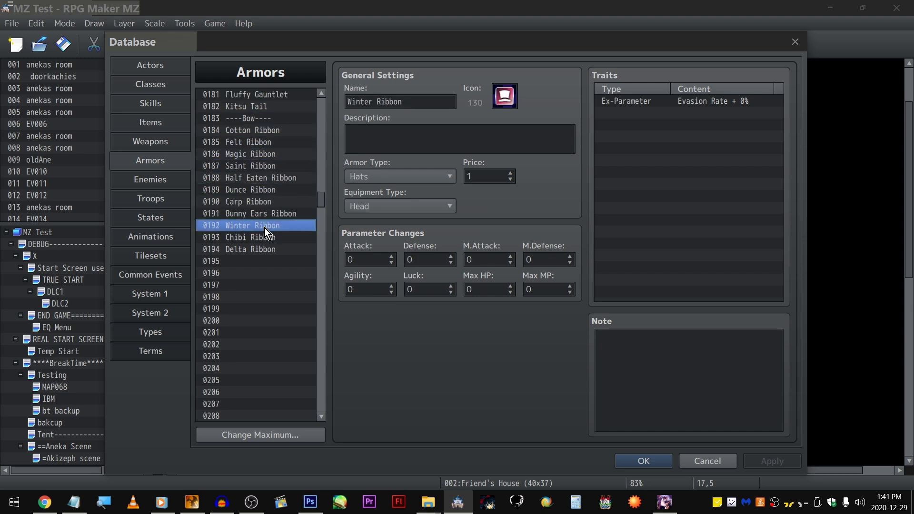
# - View Cotton Ribbon and look further down the armor list to the characters' COSTUME and DLC COSTUME entries
pyautogui.scroll(-1, 264, 217)
pyautogui.scroll(-4, 264, 214)
pyautogui.scroll(7, 289, 197)
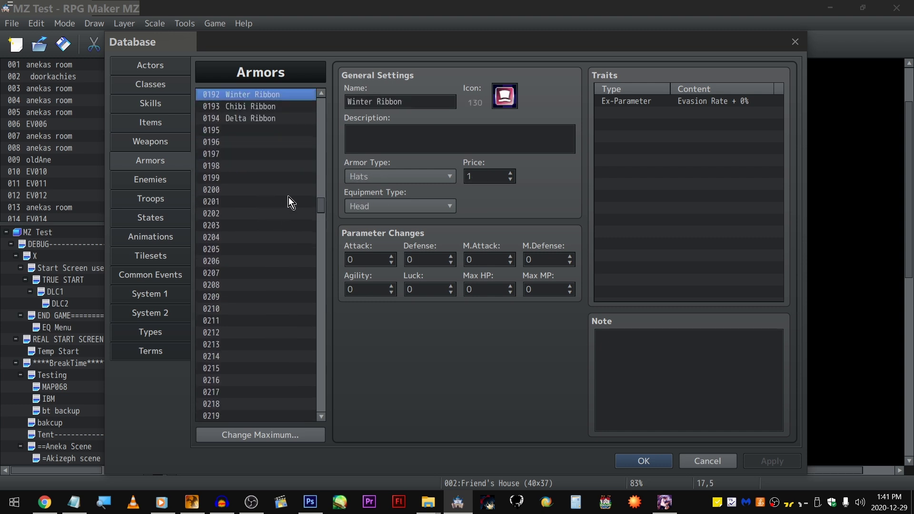
pyautogui.click(284, 218)
pyautogui.scroll(-15, 284, 224)
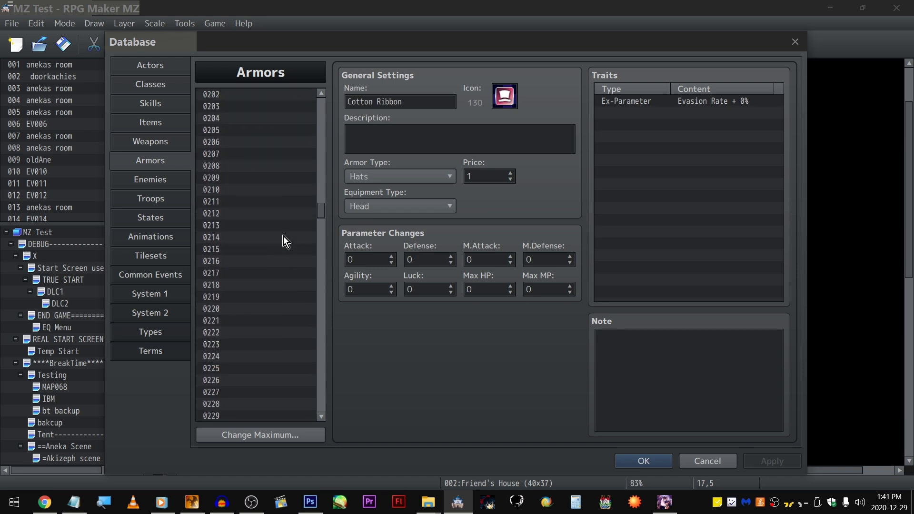
pyautogui.scroll(-5, 283, 240)
pyautogui.moveTo(322, 233); pyautogui.dragTo(315, 307)
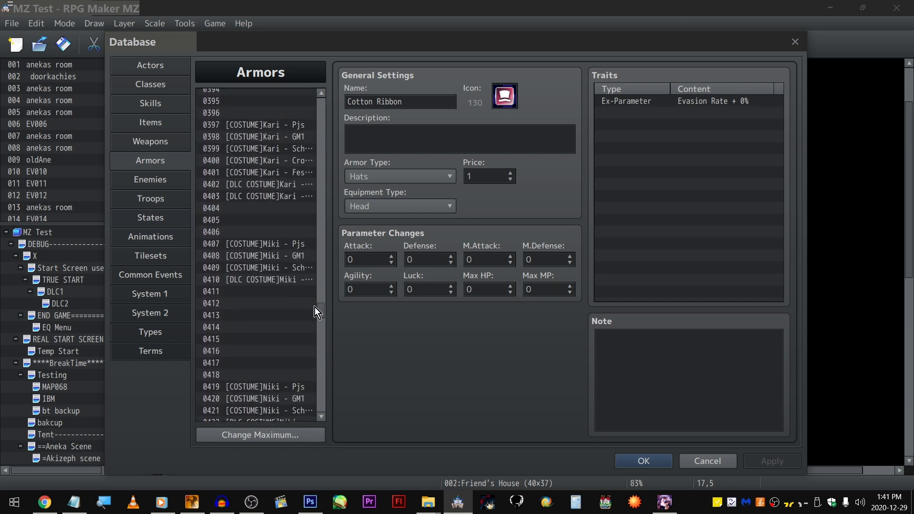
pyautogui.scroll(-2, 299, 313)
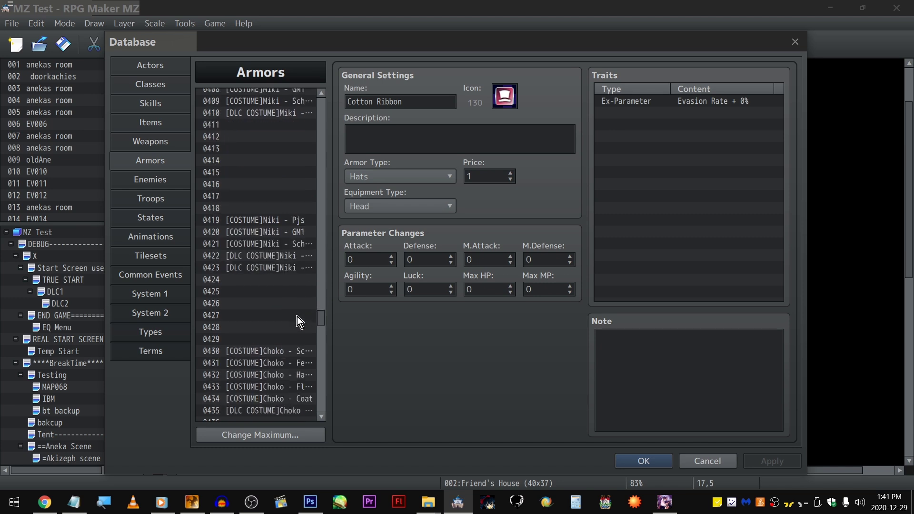
# - Look back up through the costume entries in the armor list and view [COSTUME]Akira - PJs
pyautogui.scroll(13, 278, 321)
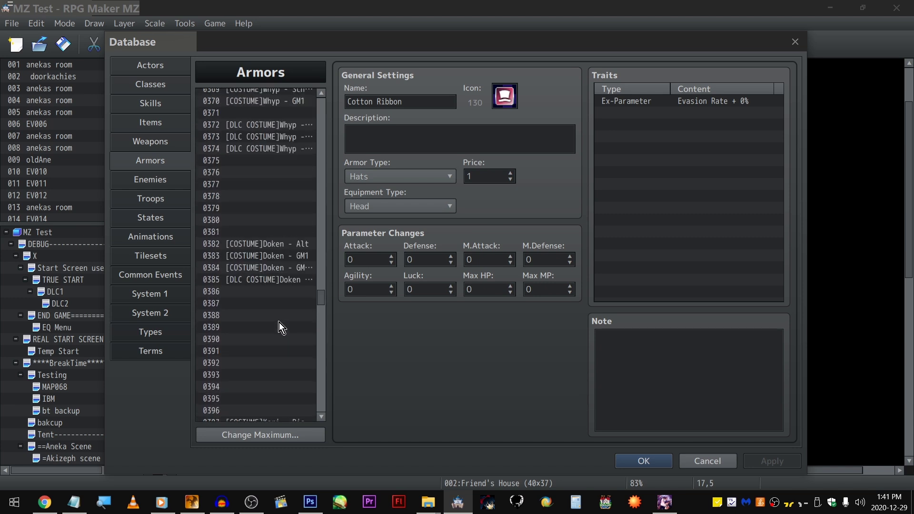
pyautogui.scroll(11, 295, 407)
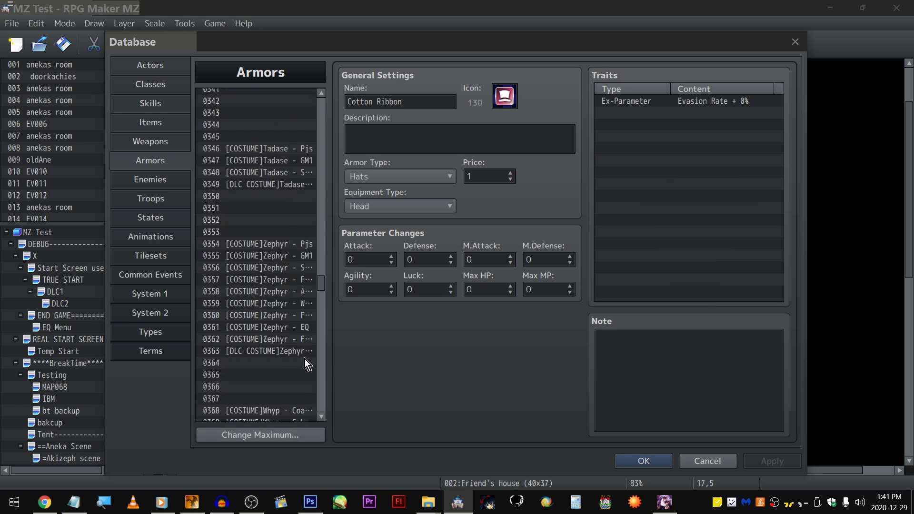
pyautogui.scroll(6, 302, 341)
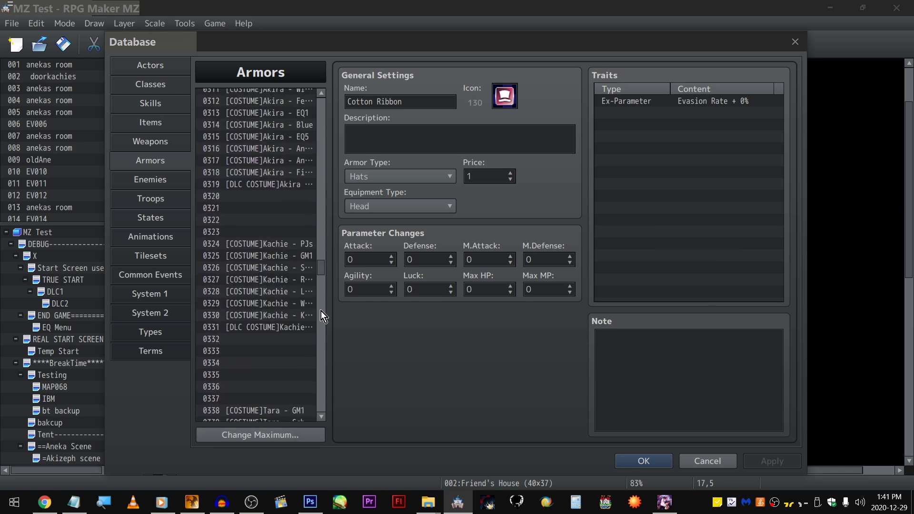
pyautogui.scroll(3, 288, 337)
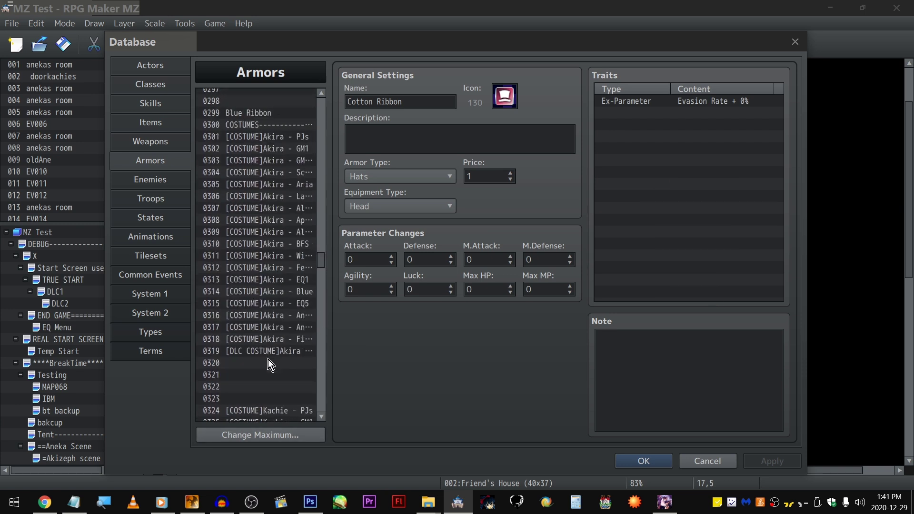
pyautogui.click(266, 339)
pyautogui.moveTo(265, 279); pyautogui.dragTo(279, 136)
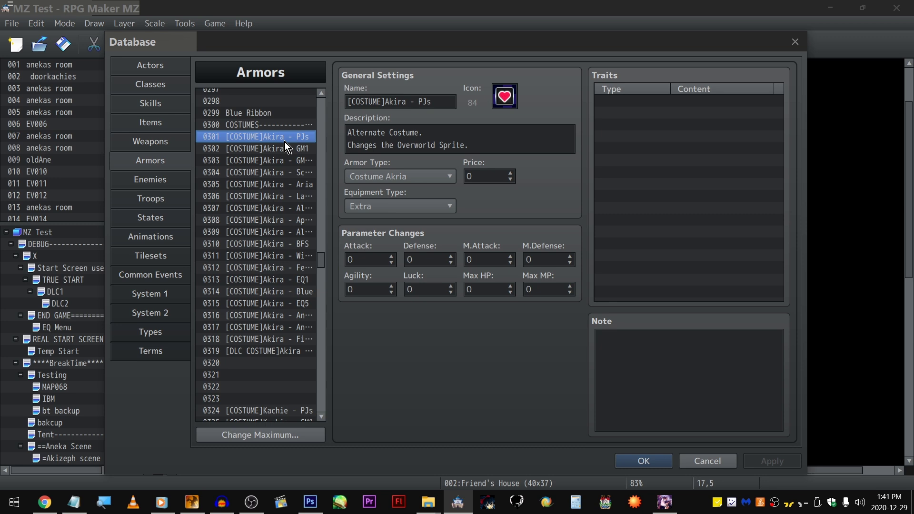
# - View the COSTUMES heading entry, look down to the Zephyr and Whyp costumes, and close the database without applying changes
pyautogui.moveTo(289, 165); pyautogui.dragTo(285, 128)
pyautogui.scroll(-5, 283, 144)
pyautogui.scroll(-11, 283, 145)
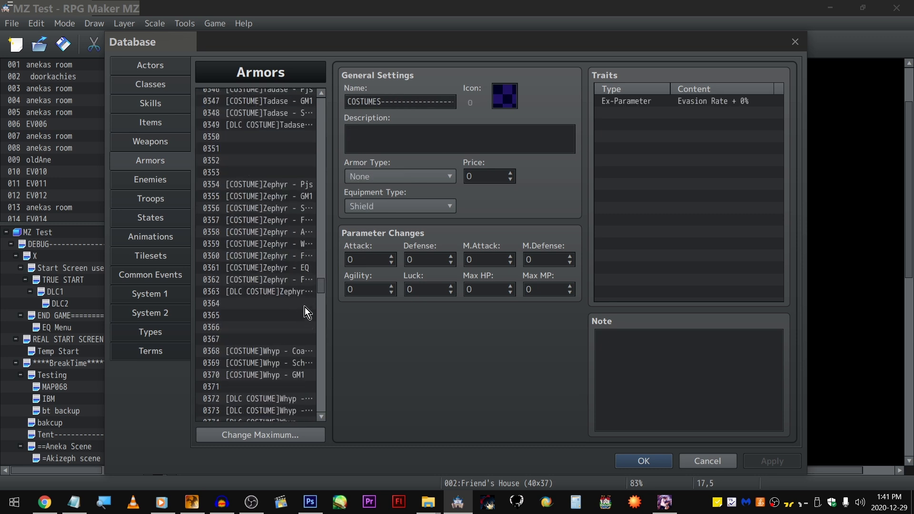
pyautogui.click(726, 456)
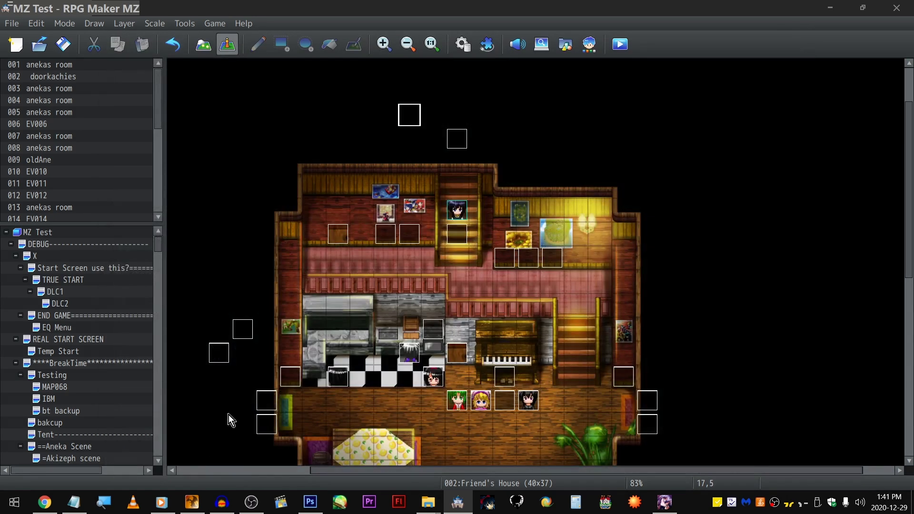
# - Reopen the database on Enemies and look through the enemy list, including the entries around Sand Monster
pyautogui.click(464, 44)
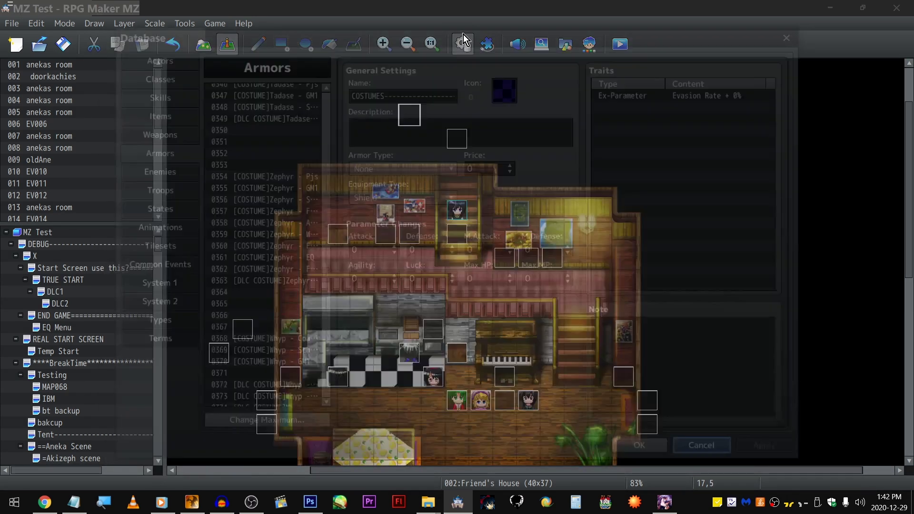
pyautogui.click(145, 170)
pyautogui.scroll(-20, 247, 178)
pyautogui.scroll(2, 281, 143)
pyautogui.scroll(2, 288, 143)
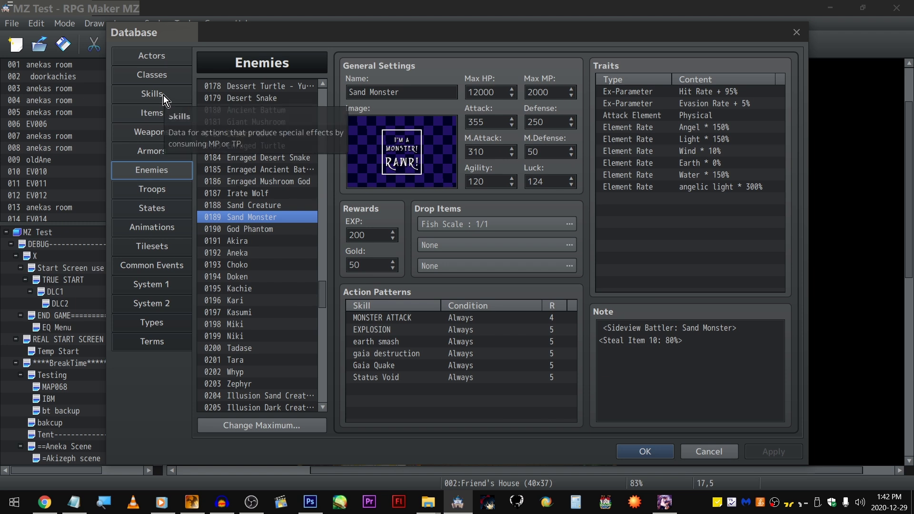
# - Switch to Classes, view the Beast Summoner's M.Defense parameter curve, and close the curve dialog
pyautogui.click(164, 76)
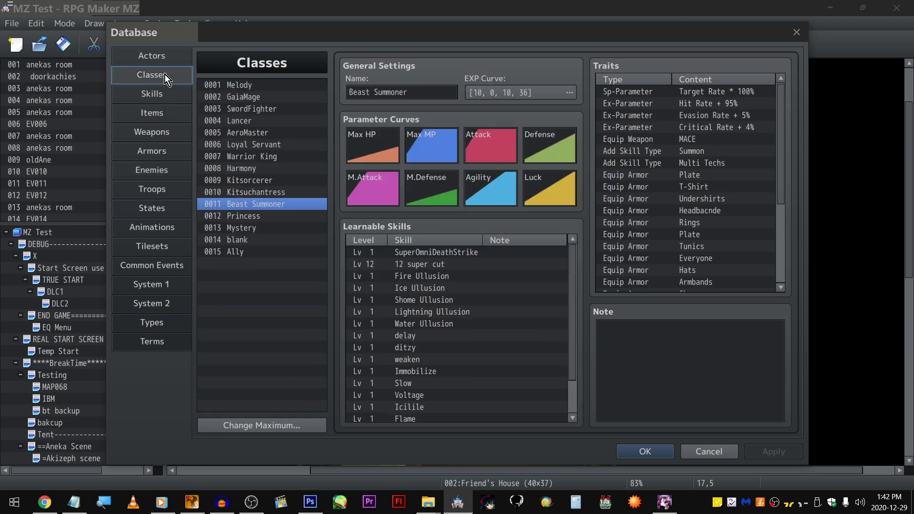
pyautogui.doubleClick(419, 193)
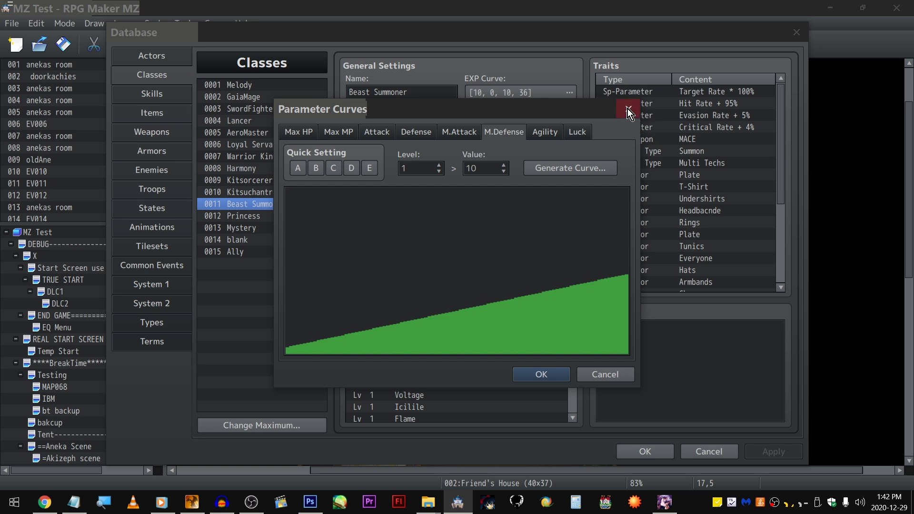
pyautogui.click(495, 168)
pyautogui.hotkey('shift', 'Tab')
pyautogui.press('Tab')
pyautogui.click(490, 170)
pyautogui.click(628, 110)
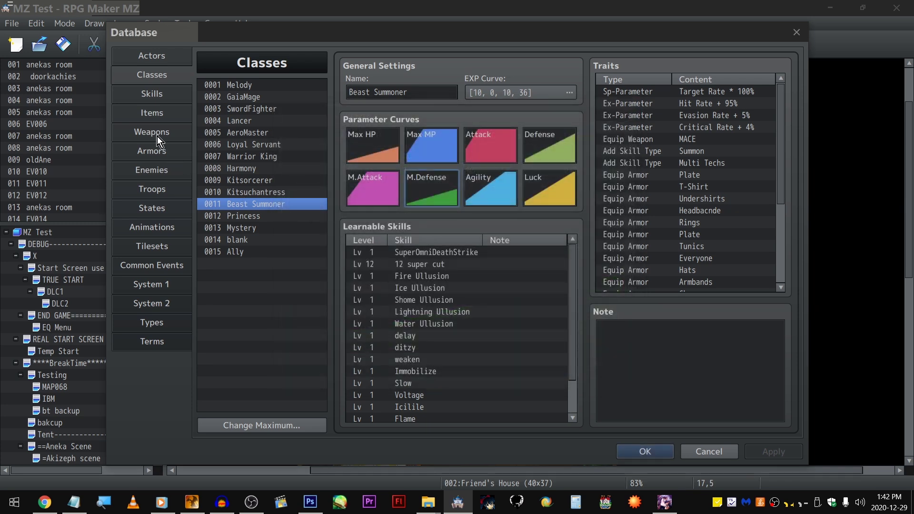
# - Return to Weapons and view the description and settings of swords such as Vital Sword
pyautogui.click(166, 150)
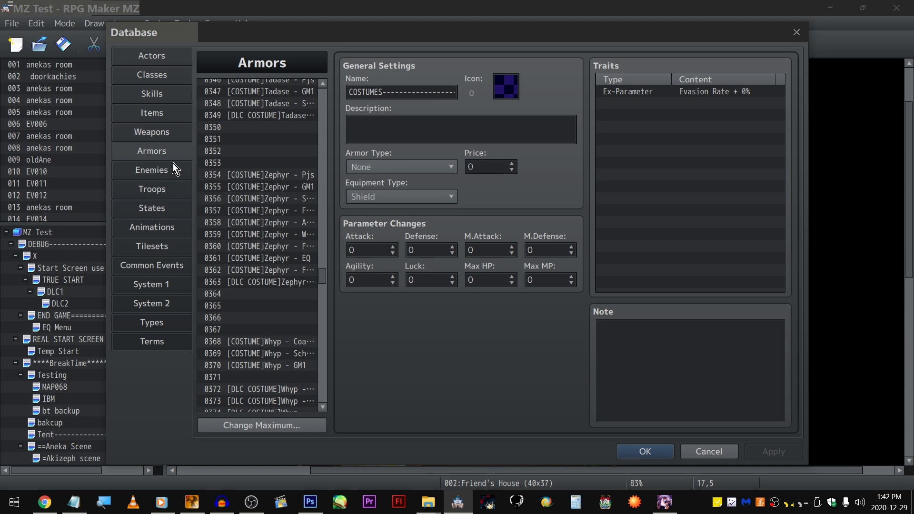
pyautogui.click(164, 127)
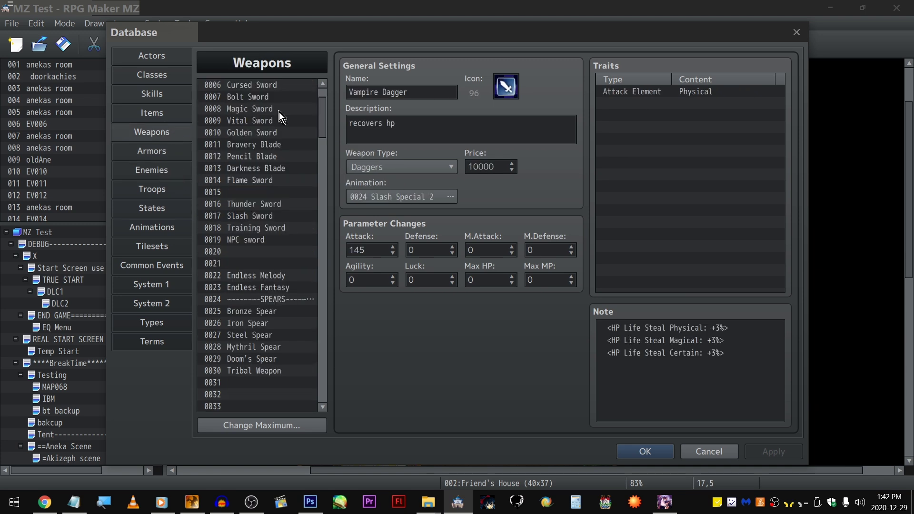
pyautogui.click(288, 133)
pyautogui.click(295, 143)
pyautogui.moveTo(374, 133); pyautogui.dragTo(378, 134)
pyautogui.moveTo(486, 142); pyautogui.dragTo(347, 122)
pyautogui.click(272, 134)
pyautogui.click(259, 125)
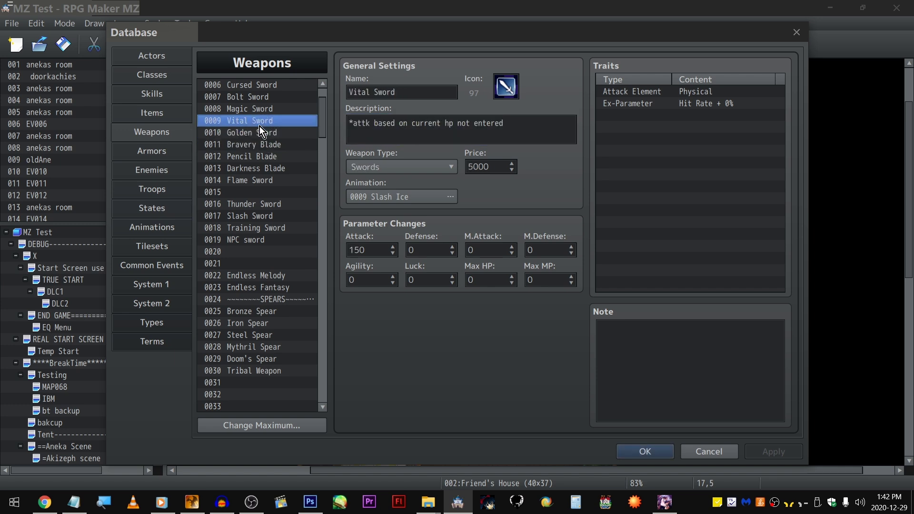
# - Switch the database through Armors and Enemies to view the Troops data
pyautogui.click(162, 151)
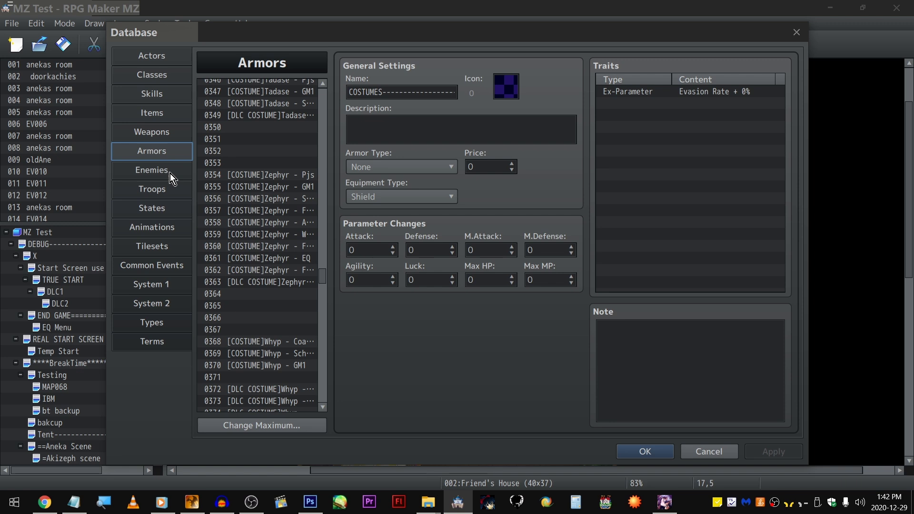
pyautogui.click(169, 177)
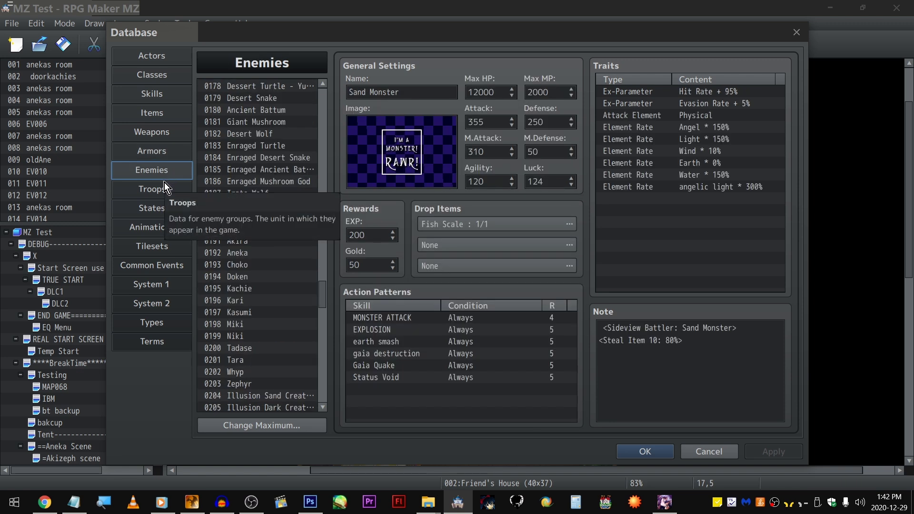
pyautogui.click(164, 189)
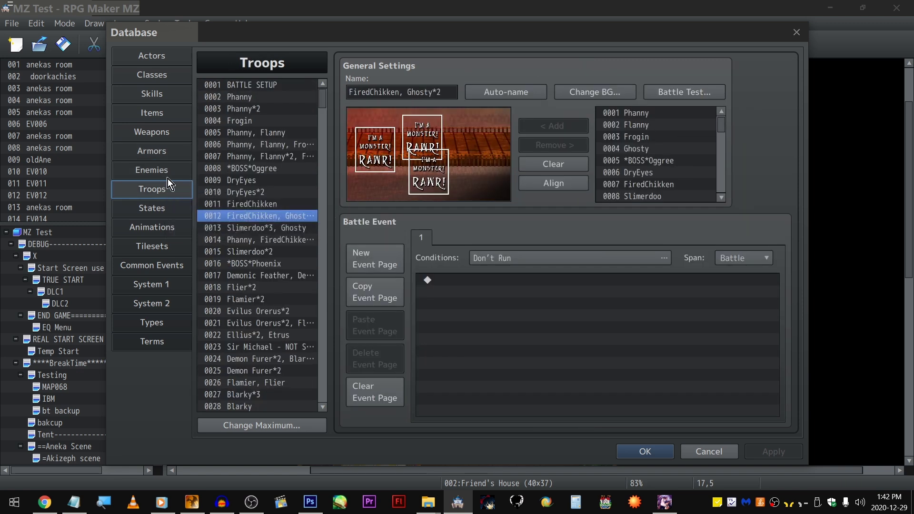
# - Return to Enemies, view the Sand Monster's angelic light element rate trait, and close the trait dialog
pyautogui.click(161, 172)
pyautogui.moveTo(628, 129); pyautogui.dragTo(632, 203)
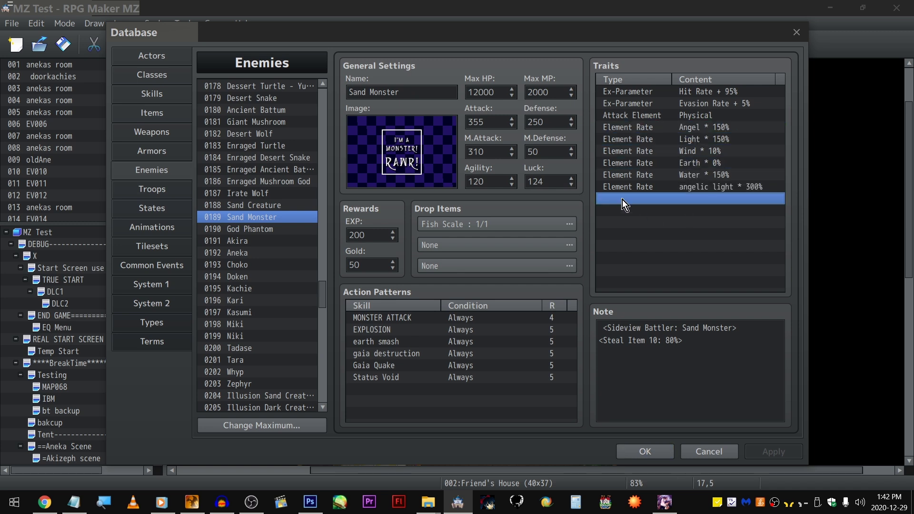
pyautogui.click(648, 190)
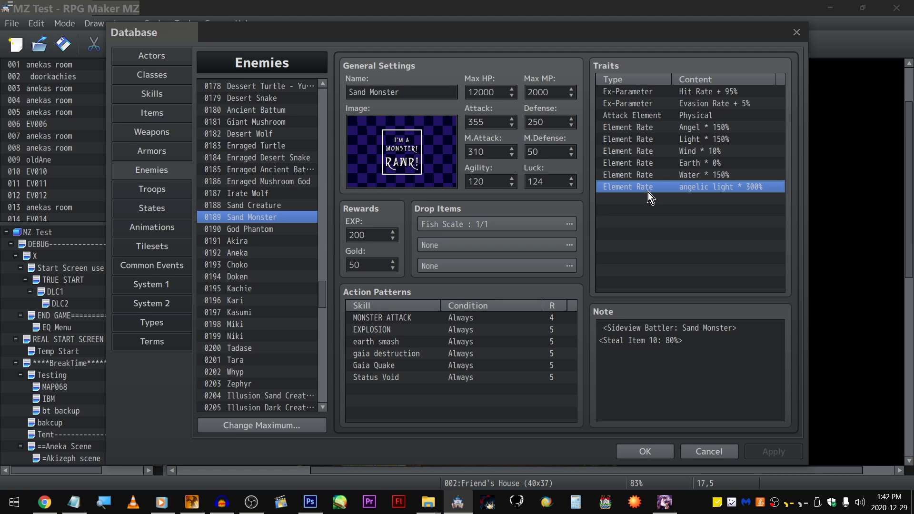
pyautogui.doubleClick(636, 186)
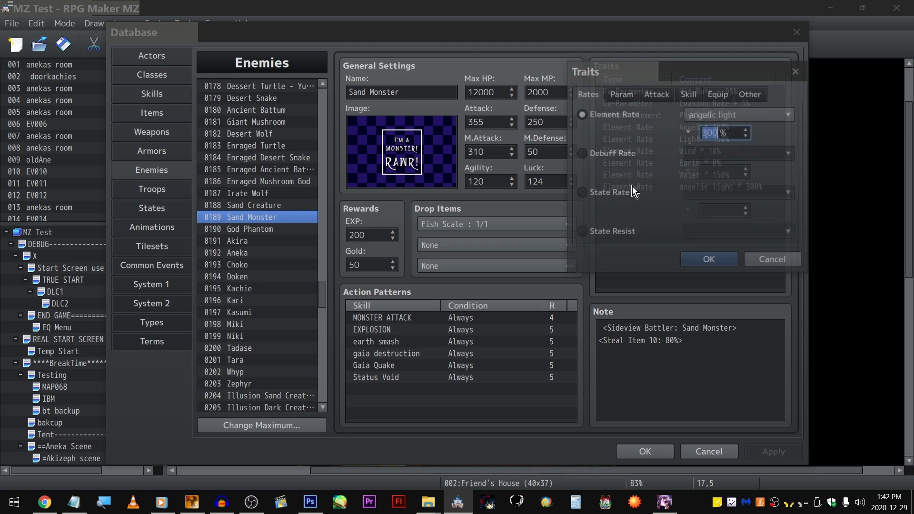
pyautogui.click(792, 74)
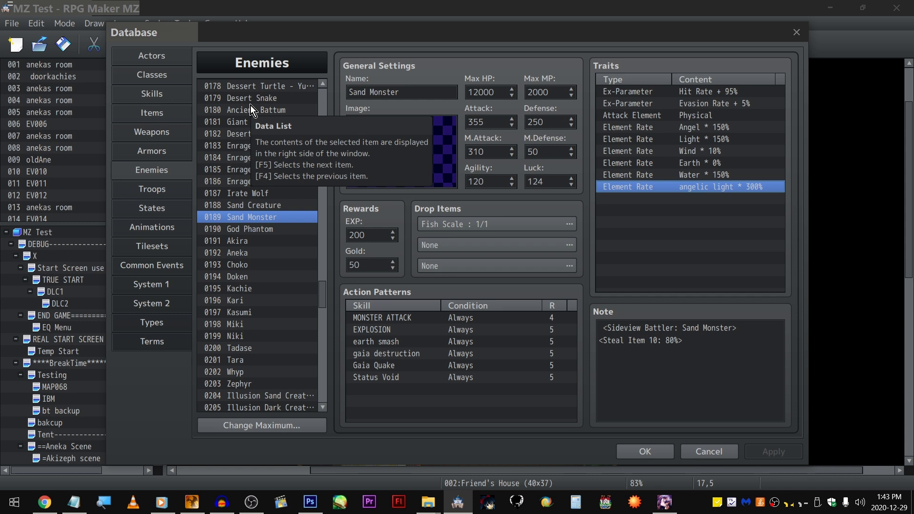
# - Switch the database to Skills and view Ally Raid under the -DUALTECHS- heading
pyautogui.click(169, 175)
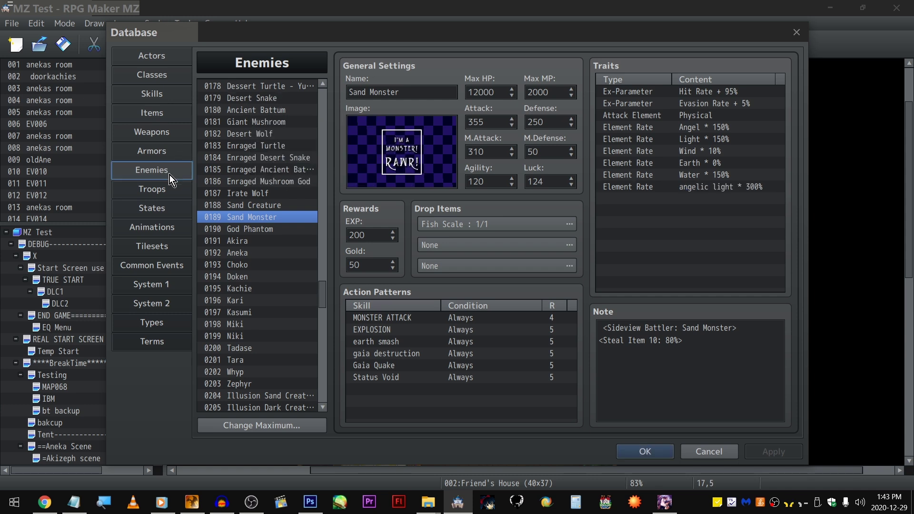
pyautogui.click(151, 132)
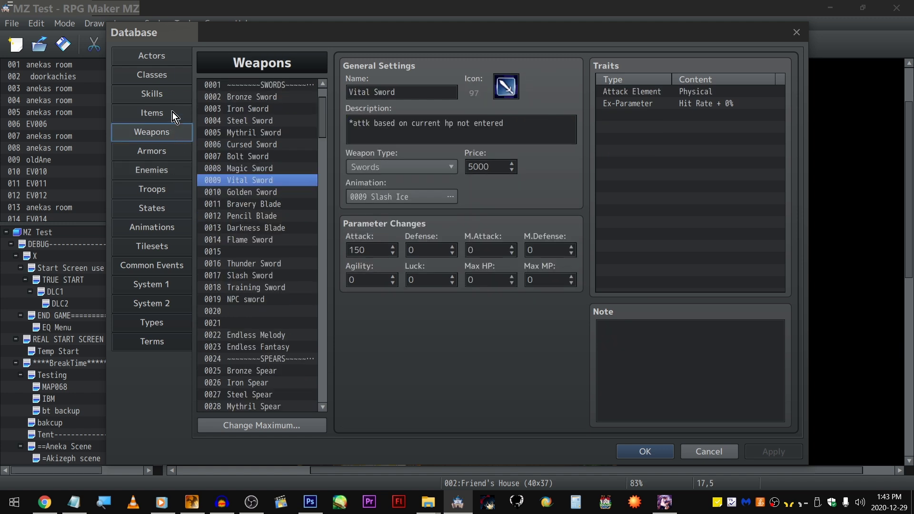
pyautogui.click(177, 95)
pyautogui.moveTo(325, 160); pyautogui.dragTo(319, 361)
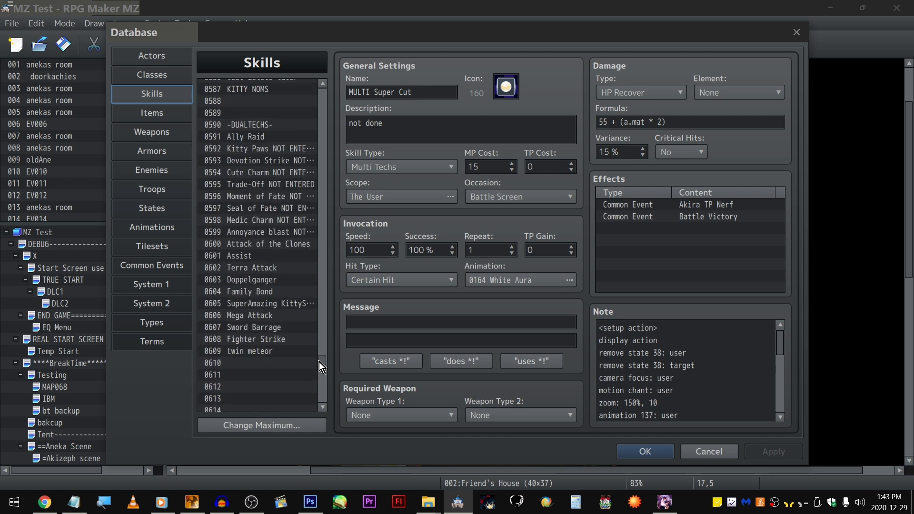
pyautogui.click(262, 137)
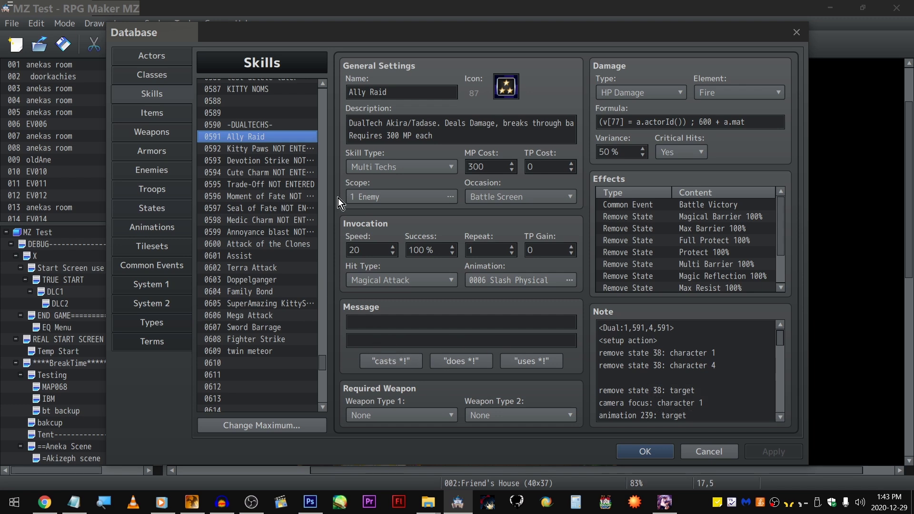
# - Compare the dual tech skills, viewing twin meteor, Kitty Paws, Trade-Off with its effects, and Ally Raid again
pyautogui.click(311, 160)
pyautogui.click(306, 349)
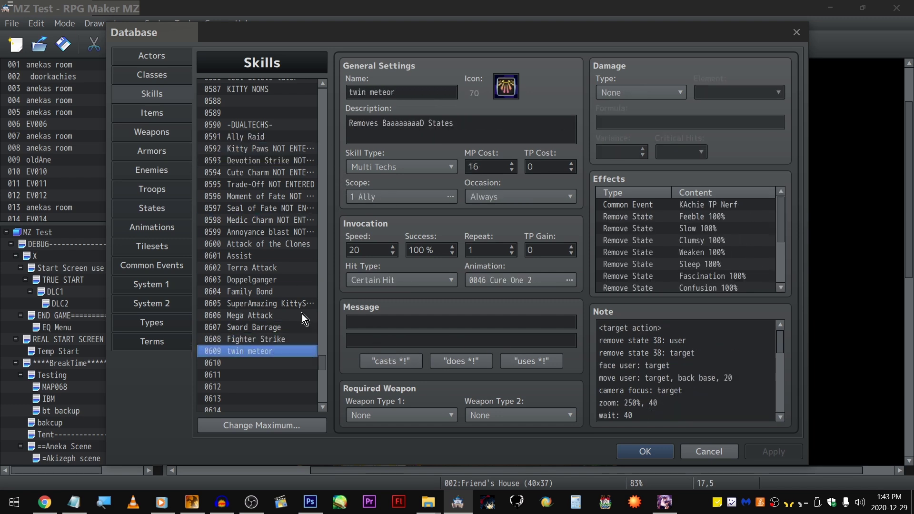
pyautogui.click(296, 160)
pyautogui.click(296, 149)
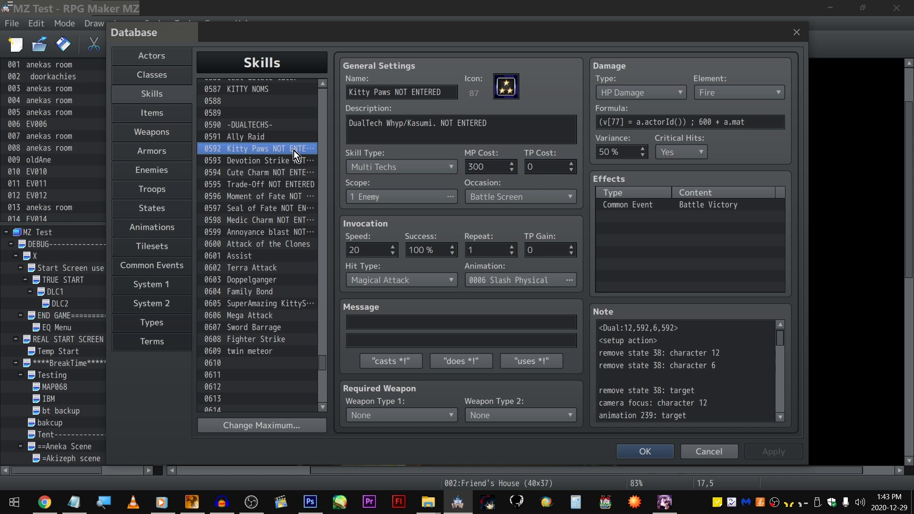
pyautogui.moveTo(301, 208); pyautogui.dragTo(300, 189)
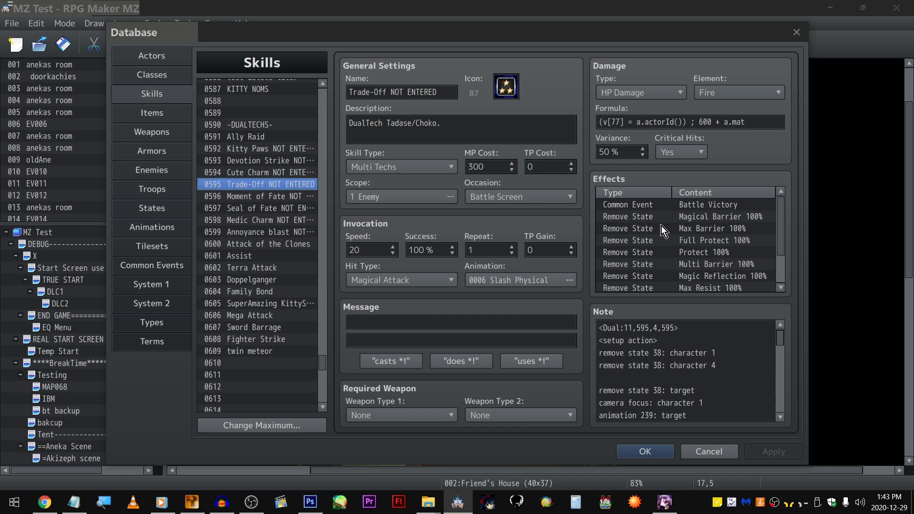
pyautogui.scroll(-1, 752, 224)
pyautogui.scroll(1, 277, 192)
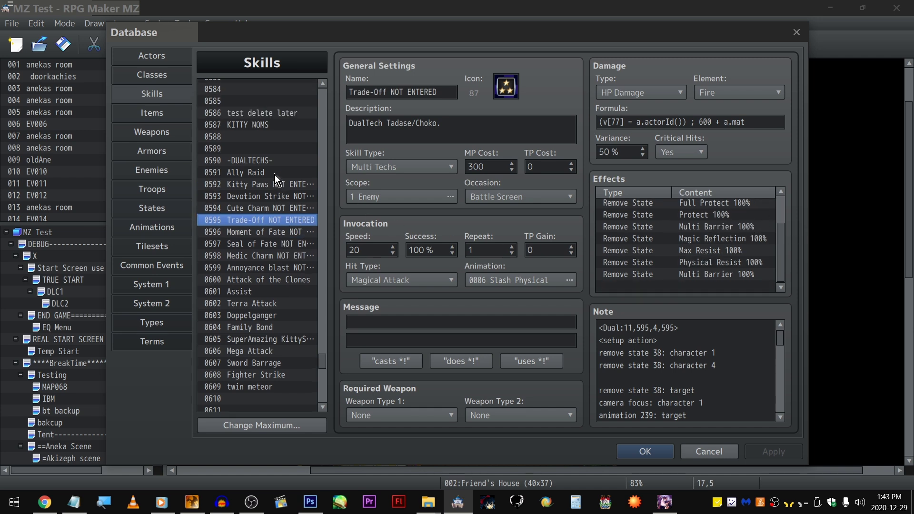
pyautogui.click(275, 174)
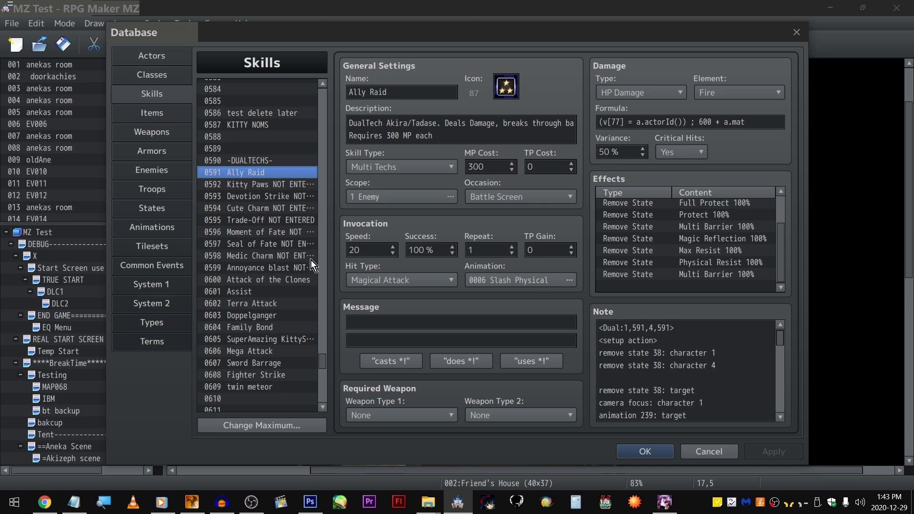
# - Bring up the running MZ Test game window and close it
pyautogui.click(664, 502)
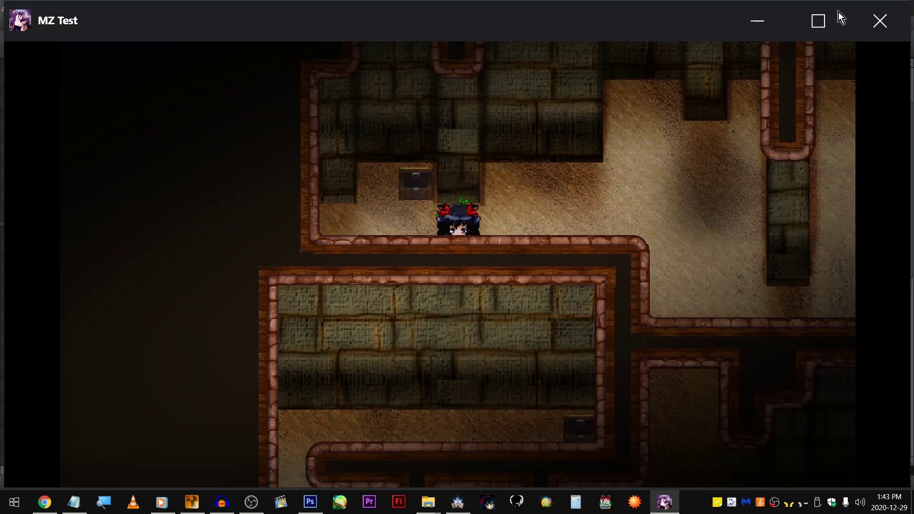
pyautogui.click(890, 27)
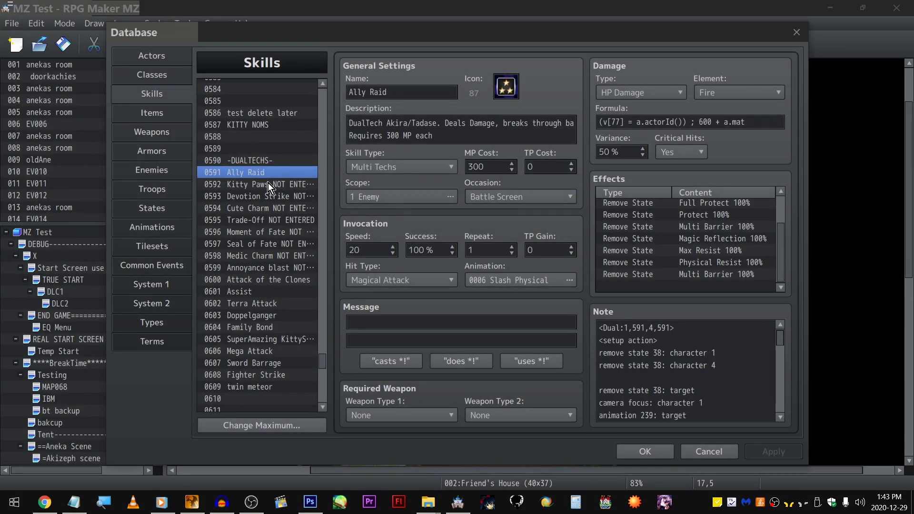
# - View the Kitty Paws NOT ENTERED skill and switch the database back to Enemies
pyautogui.click(267, 184)
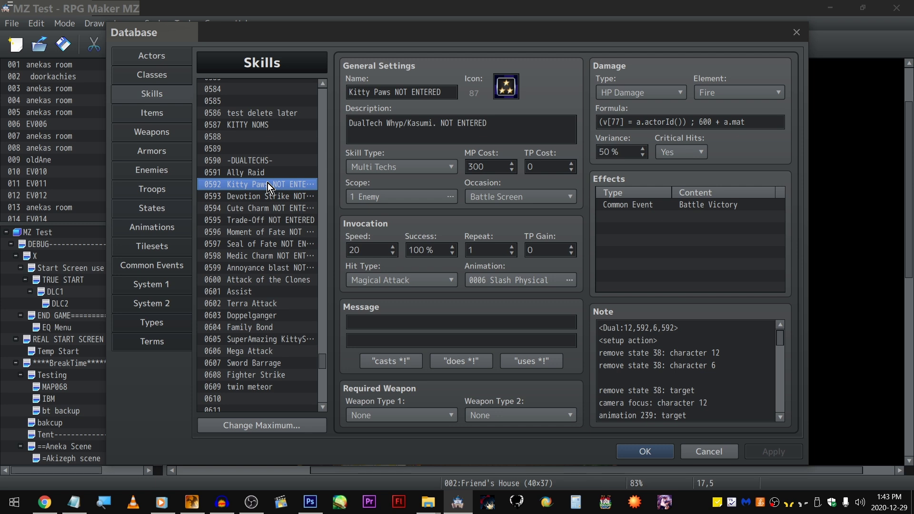
pyautogui.click(173, 165)
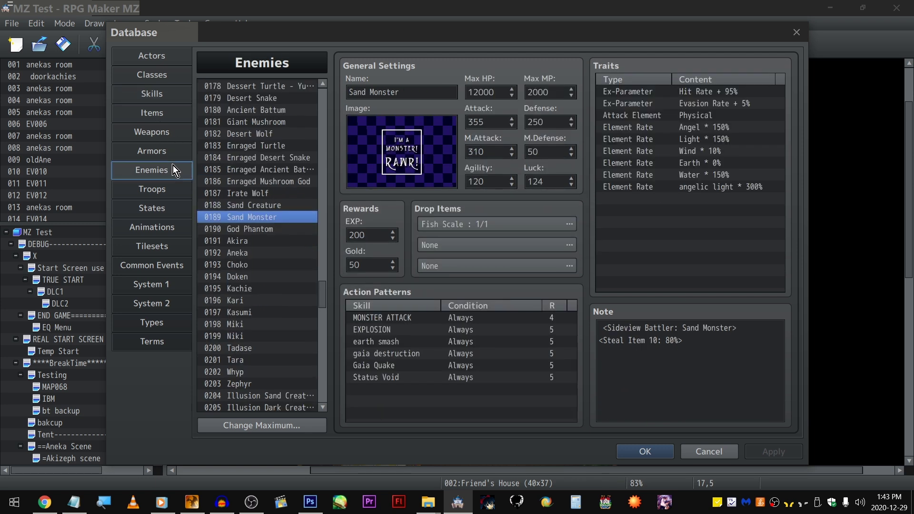
# - Switch the database to Troops and view troop 0234, the one with Irate Wolf
pyautogui.click(172, 190)
pyautogui.scroll(-8, 251, 206)
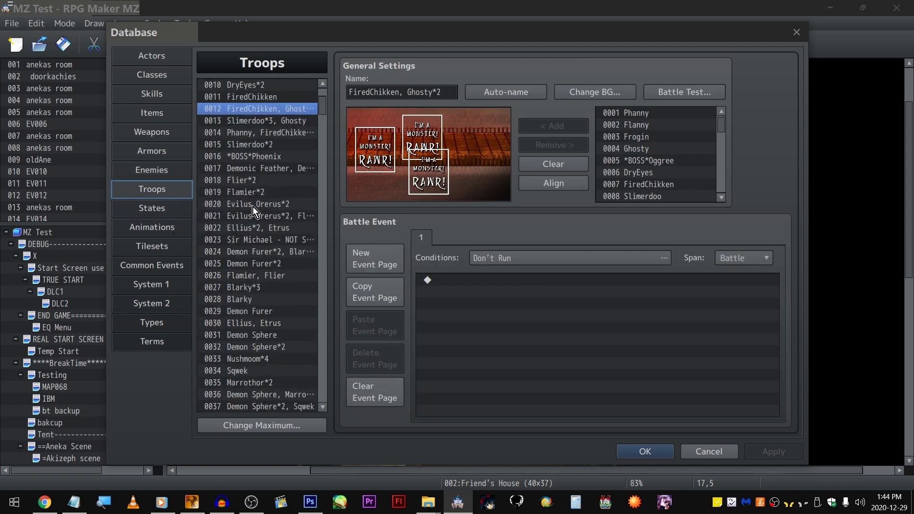
pyautogui.moveTo(324, 116); pyautogui.dragTo(321, 271)
pyautogui.moveTo(269, 193); pyautogui.dragTo(260, 151)
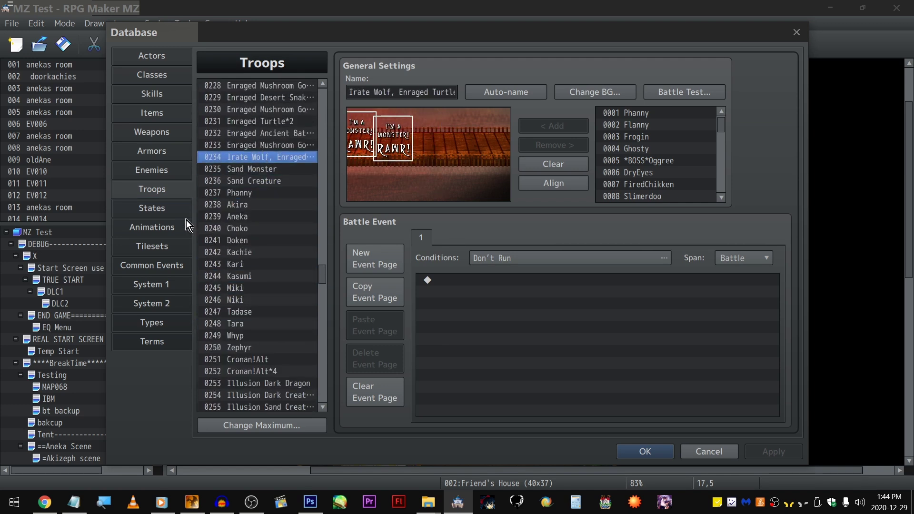
# - Bring up the troop's battle background choices and look through the upper background images around Teralolz2
pyautogui.click(585, 94)
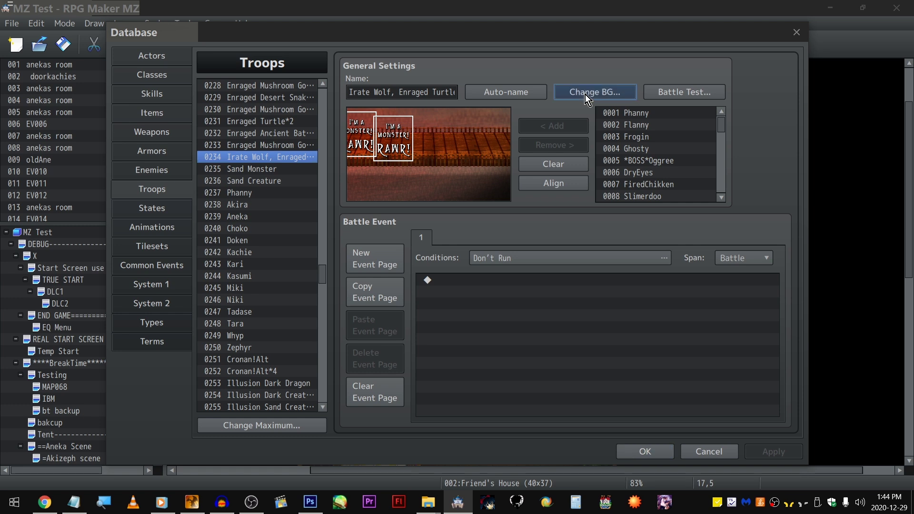
pyautogui.scroll(-6, 416, 252)
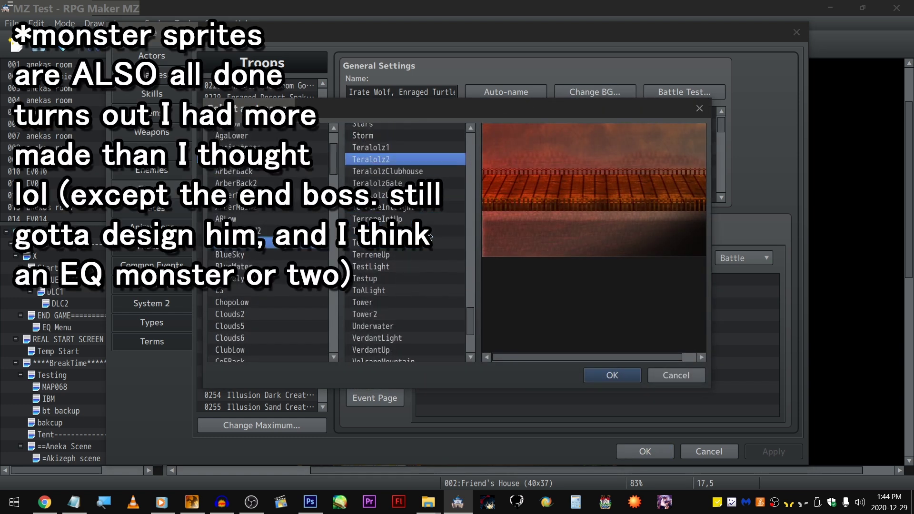
pyautogui.scroll(15, 416, 252)
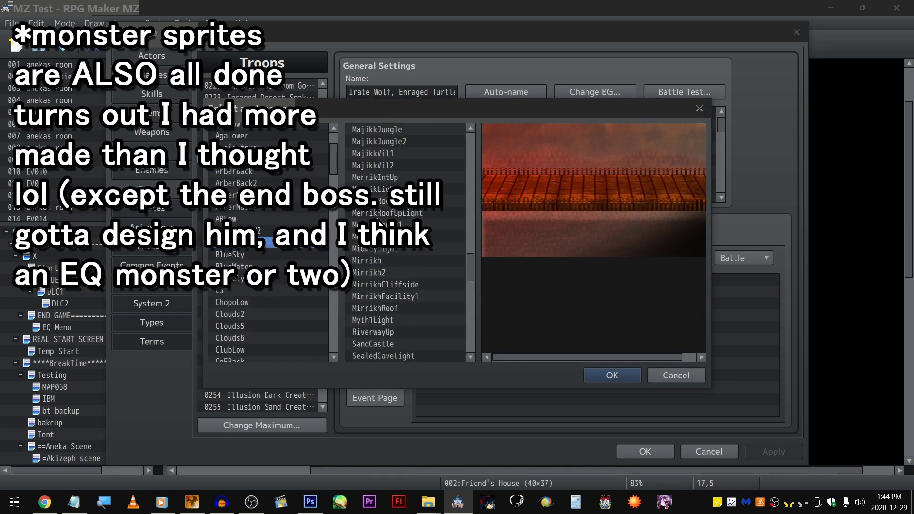
pyautogui.scroll(2, 281, 170)
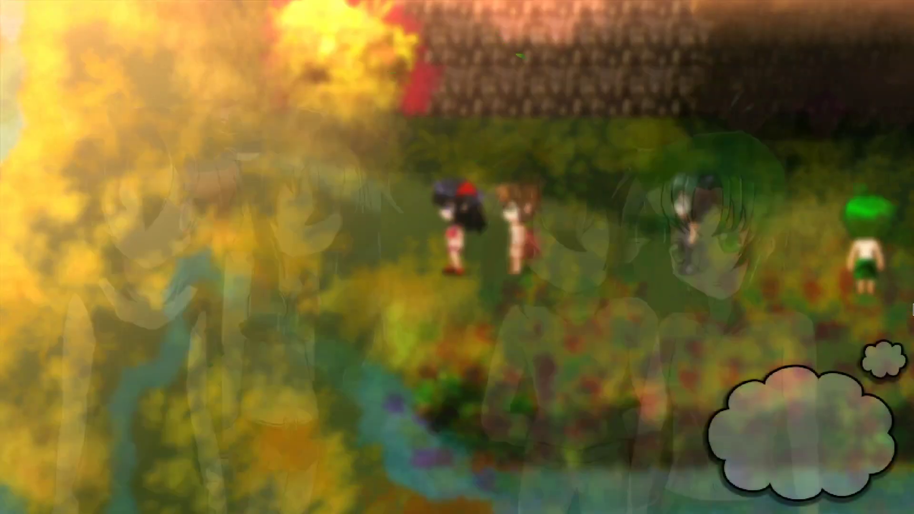
# - Bring up the game's Gameplay settings, go into the Difficulty options and return to the scene
pyautogui.press('Escape')
pyautogui.press('Escape')
pyautogui.press('Down')
pyautogui.press('Down')
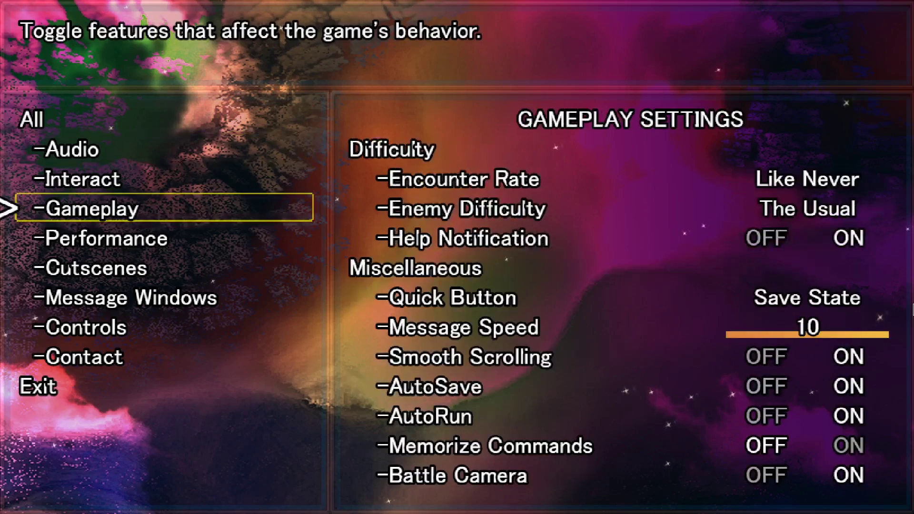
pyautogui.press('Down')
pyautogui.press('Down')
pyautogui.press('Escape')
pyautogui.press('Return')
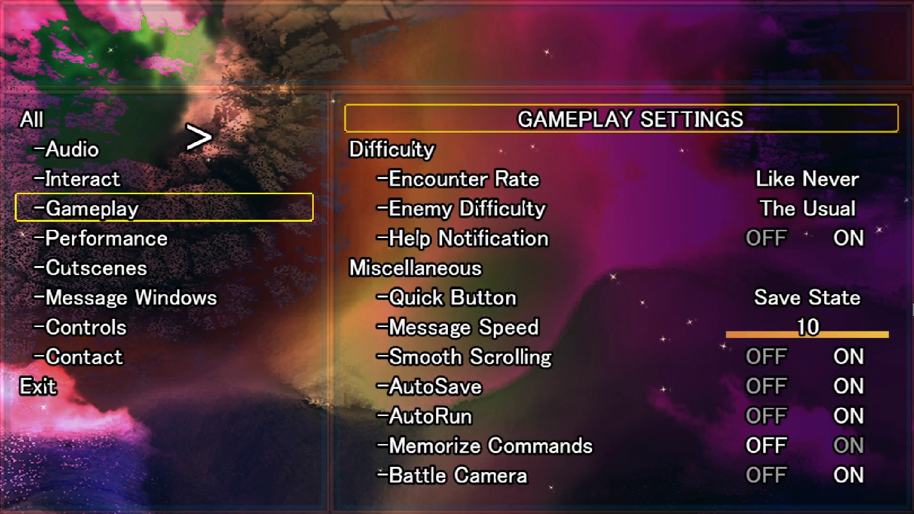
pyautogui.press('Down')
pyautogui.press('Down')
pyautogui.press('Right')
pyautogui.press('Escape')
pyautogui.press('Escape')
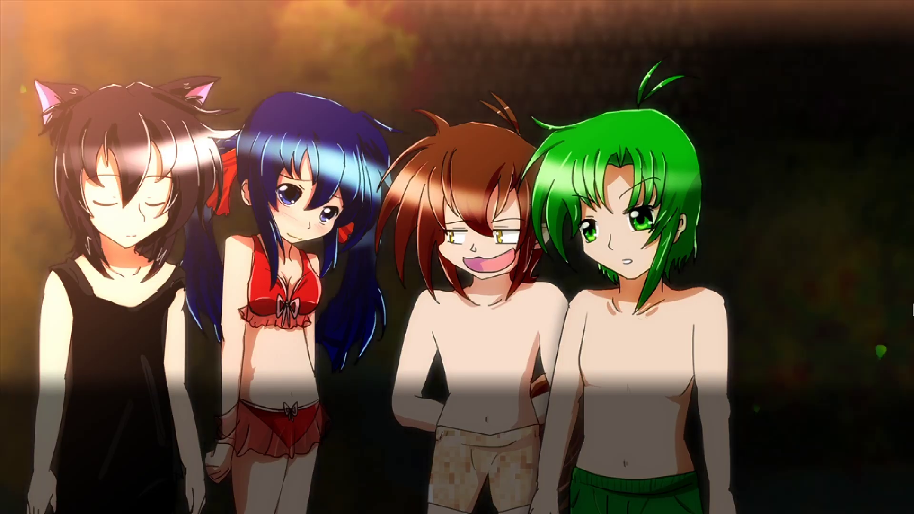
# - Choose to fight in the forest battle and order the party members to attack Phantumy
pyautogui.press('Escape')
pyautogui.press('Down')
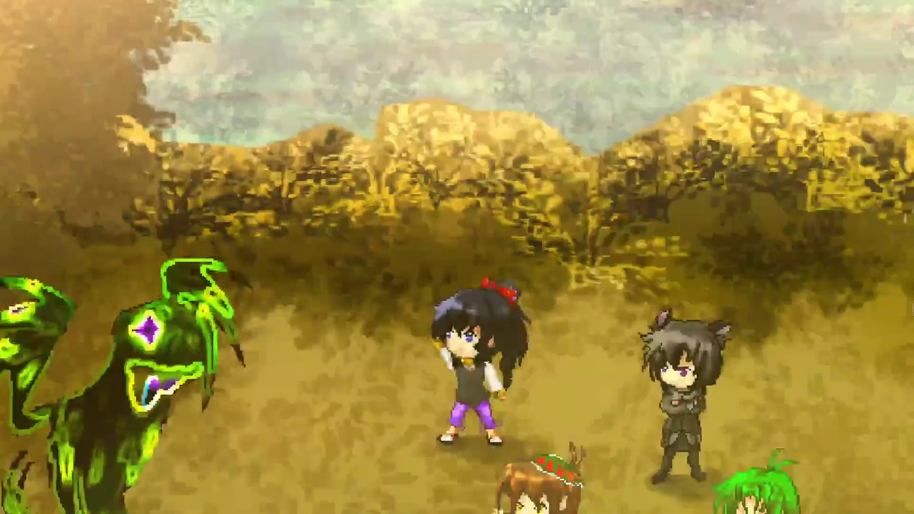
pyautogui.press('Escape')
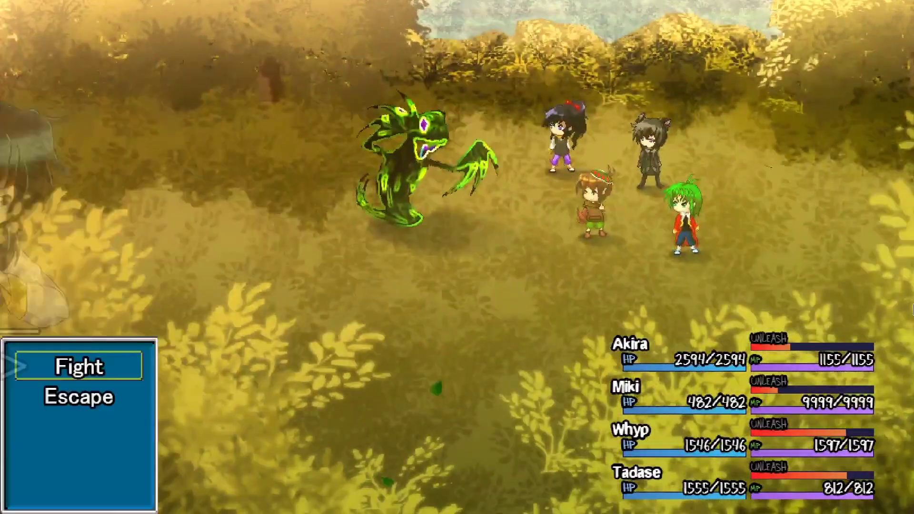
pyautogui.press('Return')
pyautogui.press('Return')
pyautogui.press('Return')
pyautogui.press('Return')
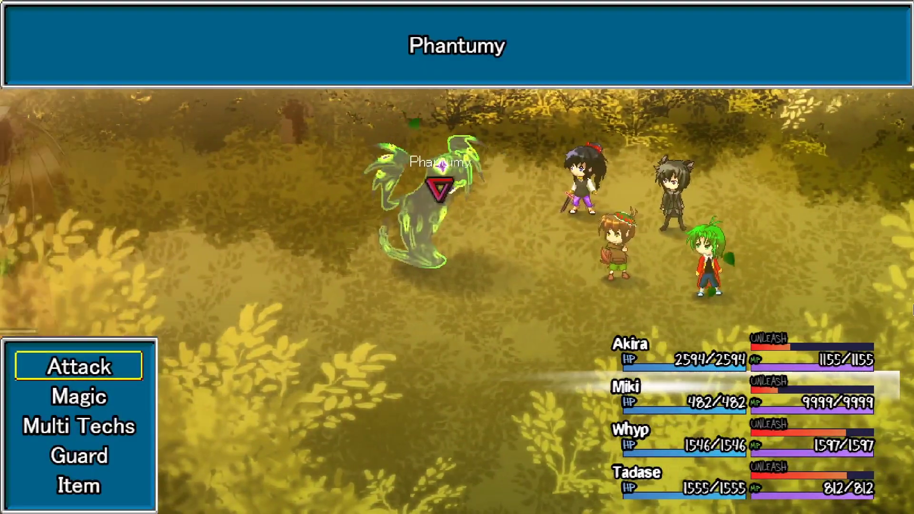
pyautogui.press('Return')
pyautogui.press('Return')
pyautogui.press('Return')
pyautogui.press('Return')
pyautogui.press('Return')
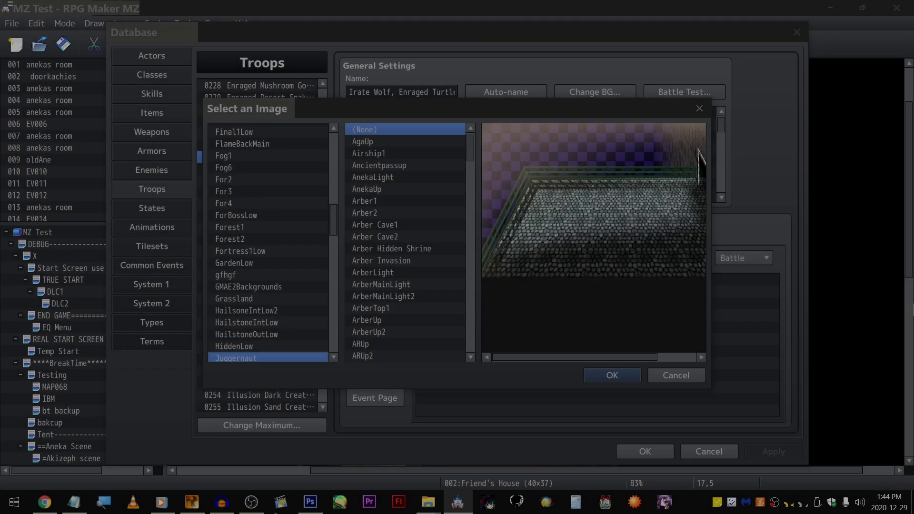
# - Preview the lower battle background images one after another, from Juggernaut past Stars2 and back
pyautogui.press('Down')
pyautogui.press('Down')
pyautogui.press('Down')
pyautogui.press('Down')
pyautogui.press('Down')
pyautogui.press('Down')
pyautogui.press('Down')
pyautogui.press('Down')
pyautogui.press('Down')
pyautogui.press('Down')
pyautogui.press('Down')
pyautogui.press('Down')
pyautogui.press('Down')
pyautogui.press('Down')
pyautogui.press('Down')
pyautogui.press('Down')
pyautogui.press('Down')
pyautogui.press('Down')
pyautogui.press('Down')
pyautogui.press('Down')
pyautogui.press('Down')
pyautogui.press('Down')
pyautogui.press('Down')
pyautogui.press('Down')
pyautogui.press('Down')
pyautogui.press('Down')
pyautogui.press('Down')
pyautogui.press('Down')
pyautogui.press('Down')
pyautogui.press('Down')
pyautogui.press('Down')
pyautogui.press('Down')
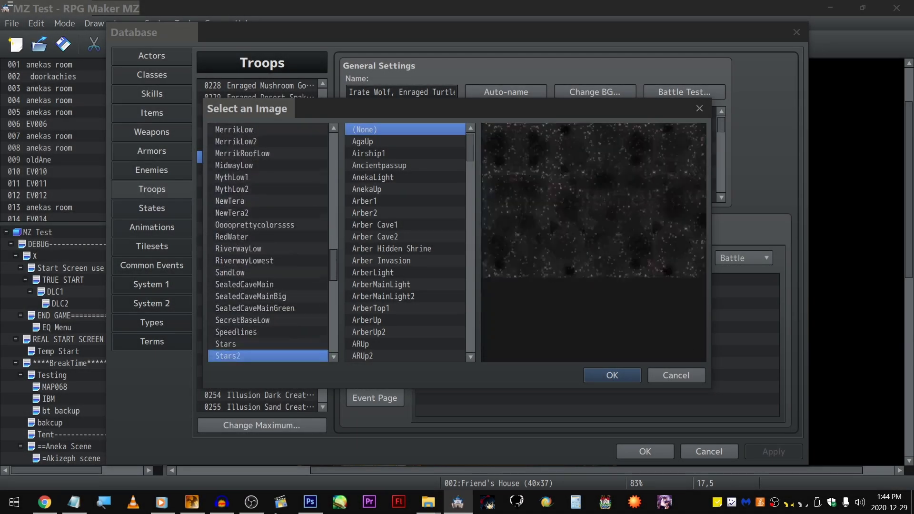
pyautogui.press('Down')
pyautogui.press('Down')
pyautogui.press('Down')
pyautogui.press('Down')
pyautogui.press('Down')
pyautogui.press('Down')
pyautogui.press('Down')
pyautogui.press('Down')
pyautogui.press('Down')
pyautogui.press('Down')
pyautogui.press('Up')
pyautogui.press('Up')
pyautogui.press('Up')
pyautogui.press('Up')
pyautogui.press('Up')
pyautogui.press('Up')
pyautogui.press('Up')
pyautogui.press('Up')
pyautogui.press('Up')
pyautogui.press('Up')
pyautogui.press('Up')
pyautogui.press('Up')
pyautogui.press('Up')
pyautogui.press('Up')
pyautogui.press('Up')
pyautogui.press('Up')
pyautogui.press('Up')
pyautogui.press('Up')
pyautogui.press('Up')
pyautogui.press('Up')
# - Compare the Test and Testbk lower backgrounds and leave the image selection without changing the troop's background
pyautogui.click(268, 204)
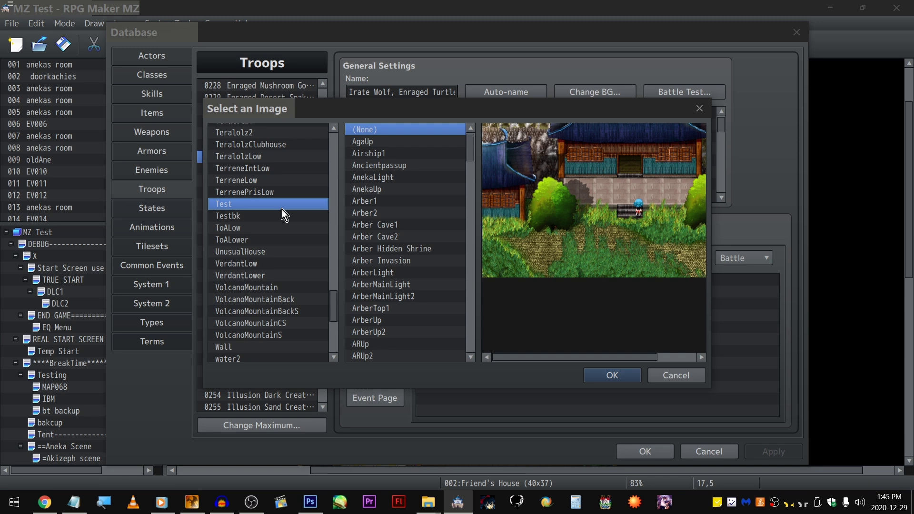
pyautogui.click(284, 214)
pyautogui.click(290, 203)
pyautogui.press('Escape')
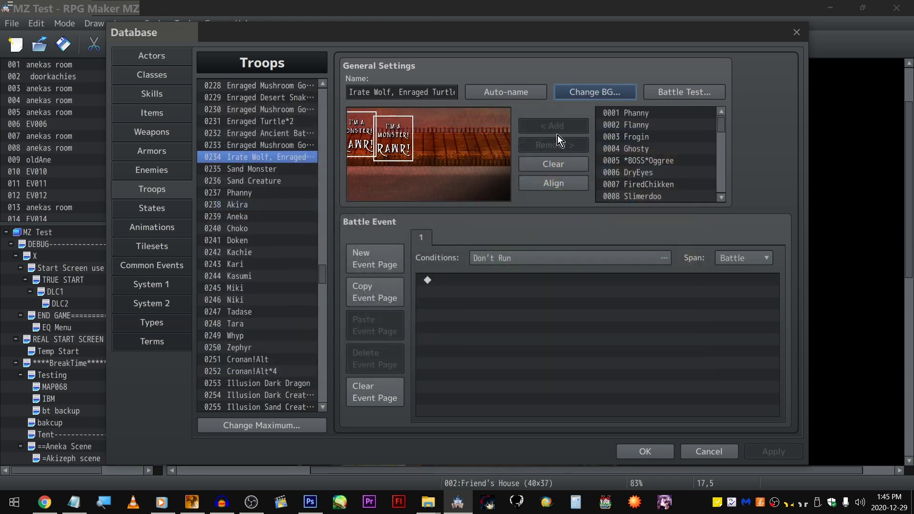
# - Add a reminder beginning "-i have a second ryuia bg" and ending "dont be dumb" as the first line of the pink sticky note
pyautogui.click(723, 502)
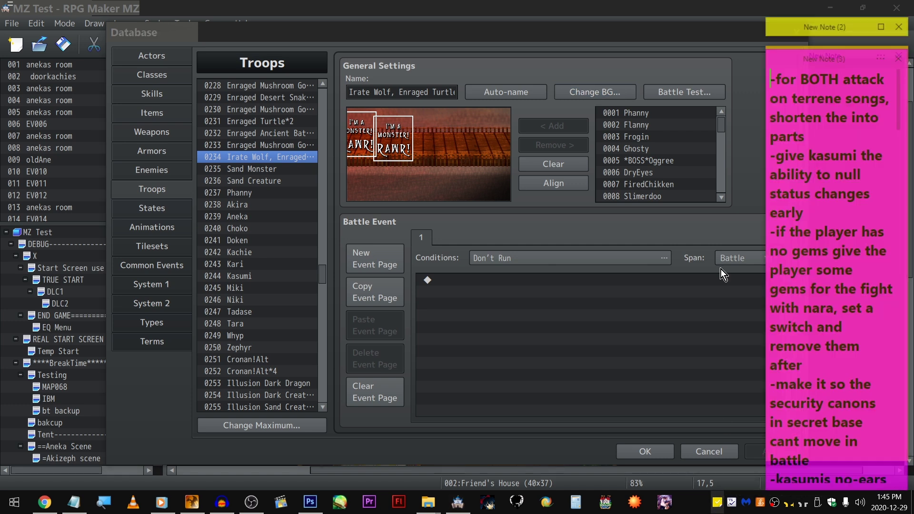
pyautogui.press('Return')
pyautogui.press('Up')
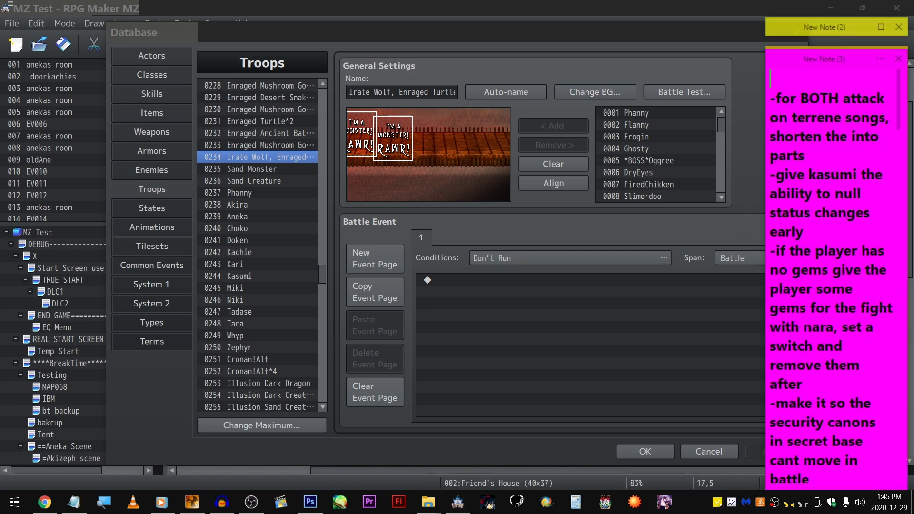
pyautogui.write('-i hav')
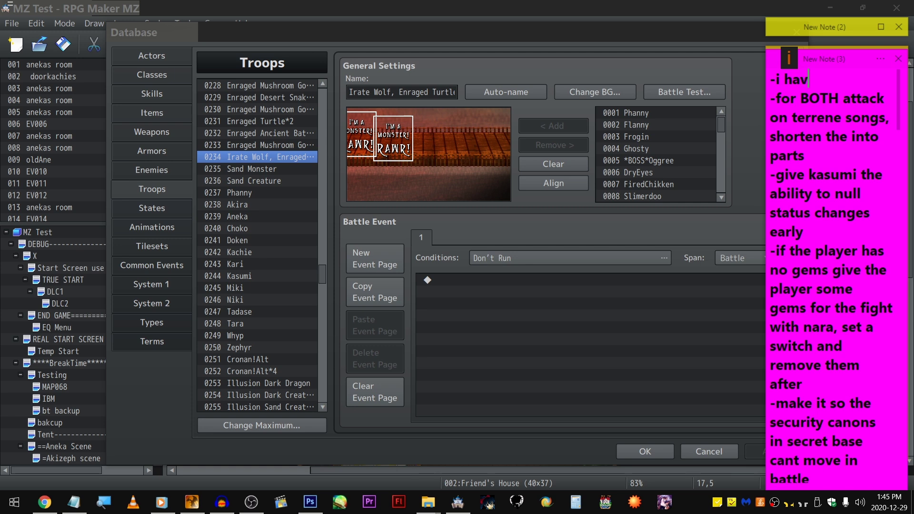
pyautogui.write('e a second ryu')
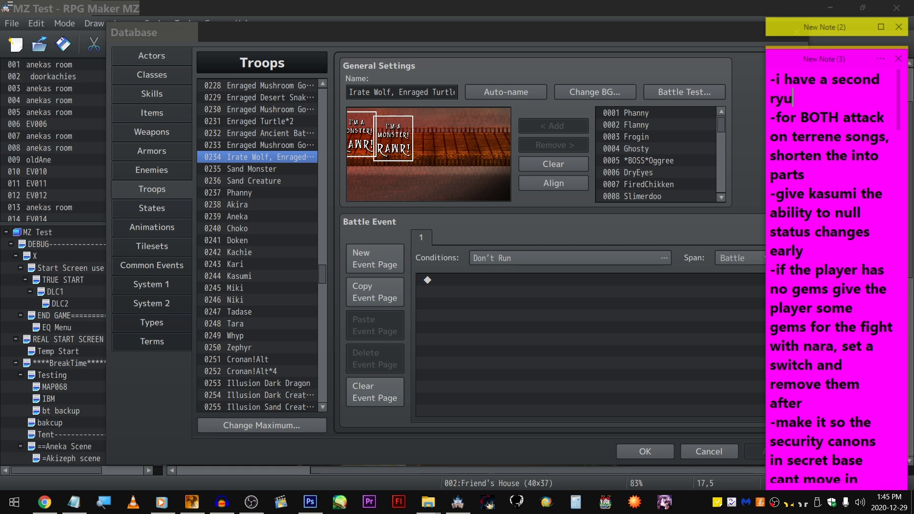
pyautogui.write('ia bg ')
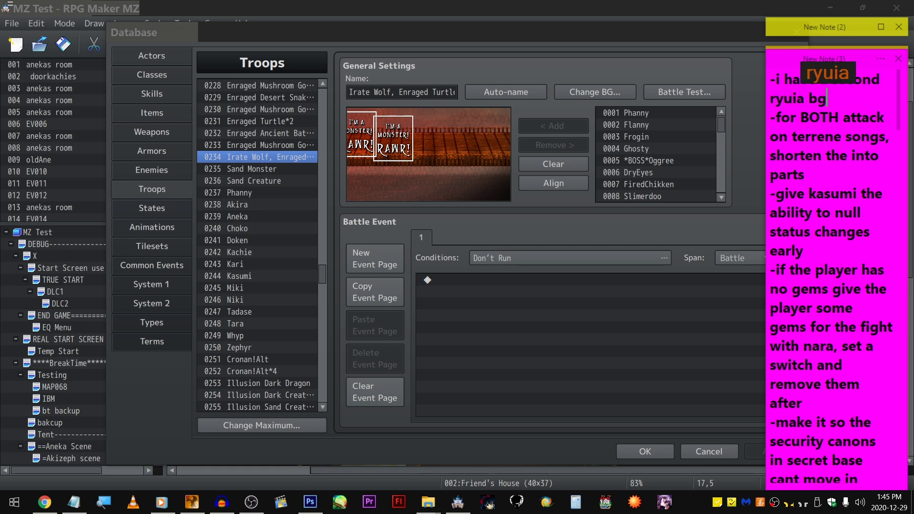
pyautogui.write('wo kach')
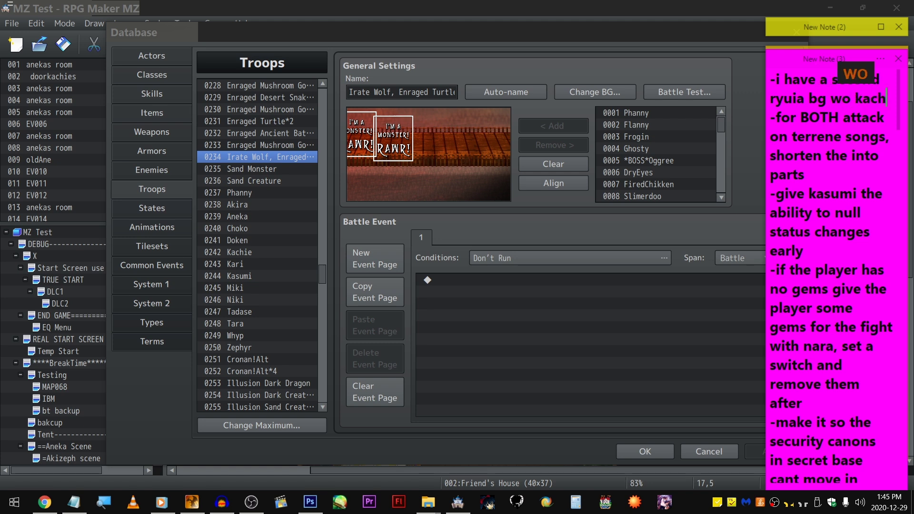
pyautogui.write('ie dont be dumb')
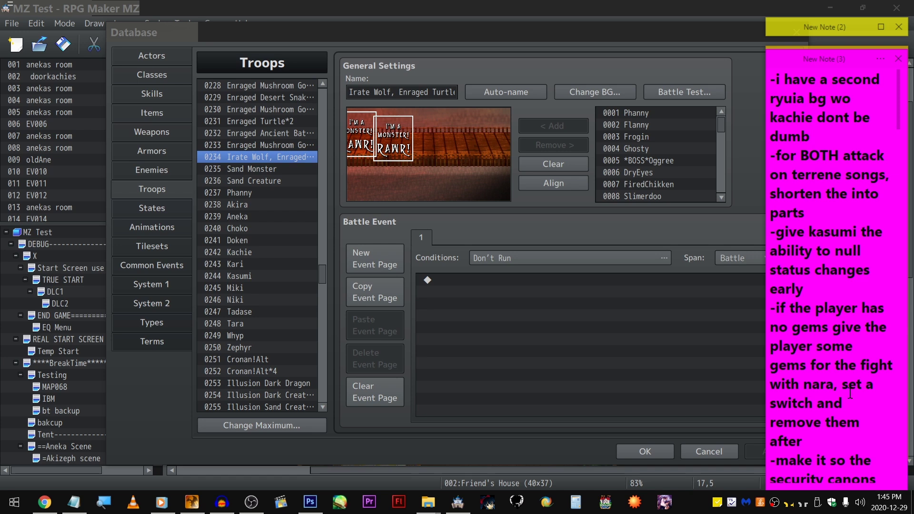
pyautogui.keyDown('ctrl'); pyautogui.scroll(-6, 826, 154); pyautogui.keyUp('ctrl')
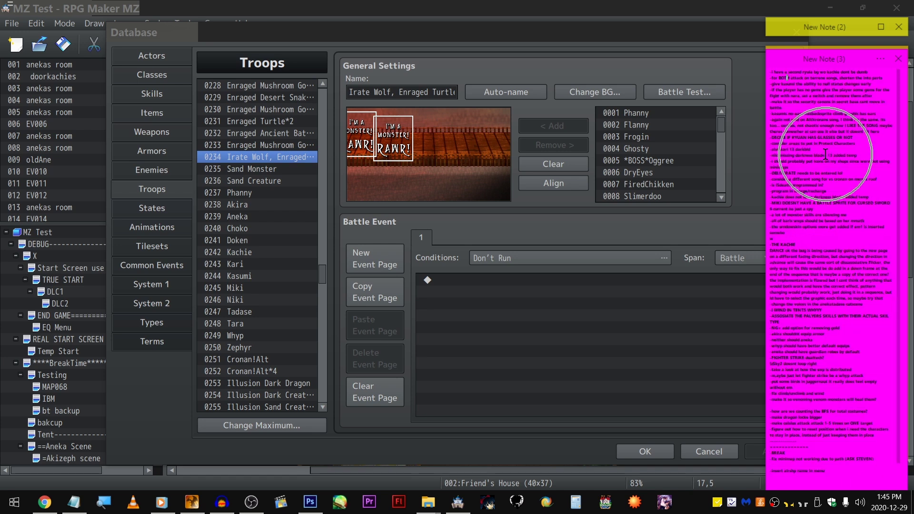
pyautogui.keyDown('ctrl'); pyautogui.scroll(6, 826, 153); pyautogui.keyUp('ctrl')
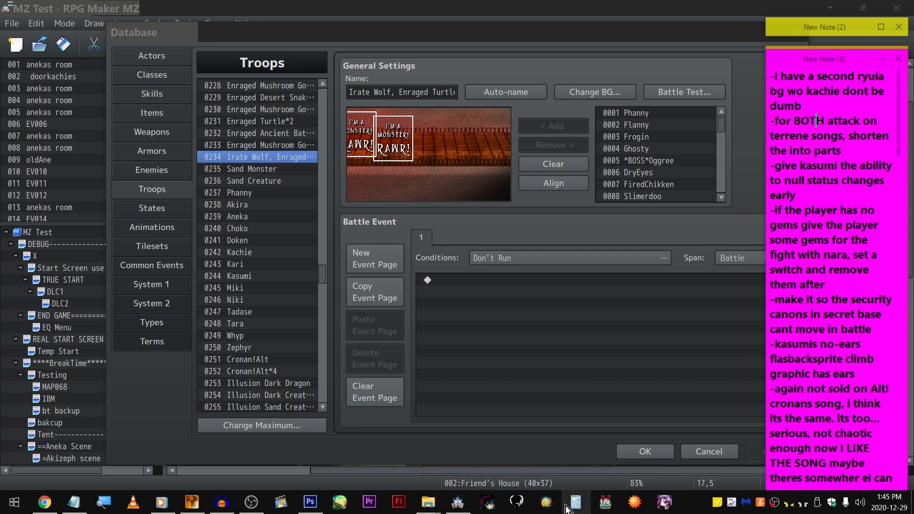
# - Start Microsoft Word and open the recent document fixes.docx
pyautogui.click(14, 501)
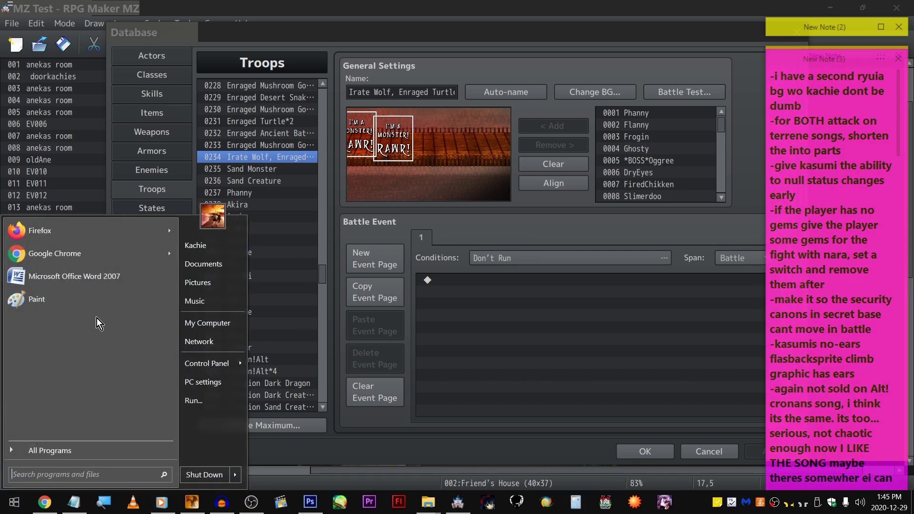
pyautogui.click(115, 278)
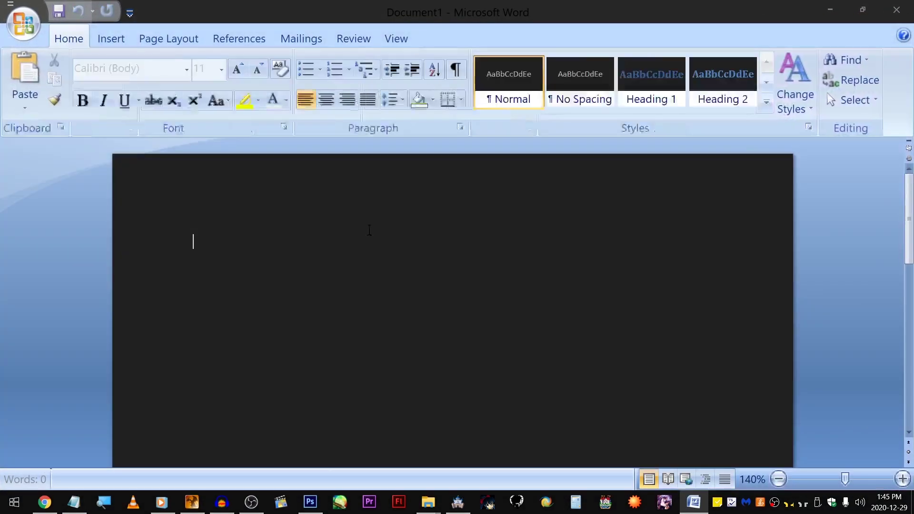
pyautogui.click(23, 23)
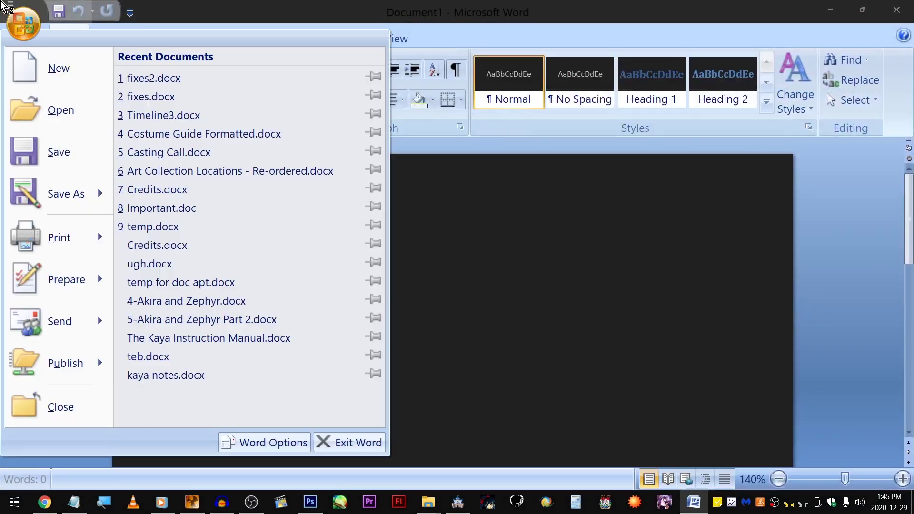
pyautogui.click(223, 96)
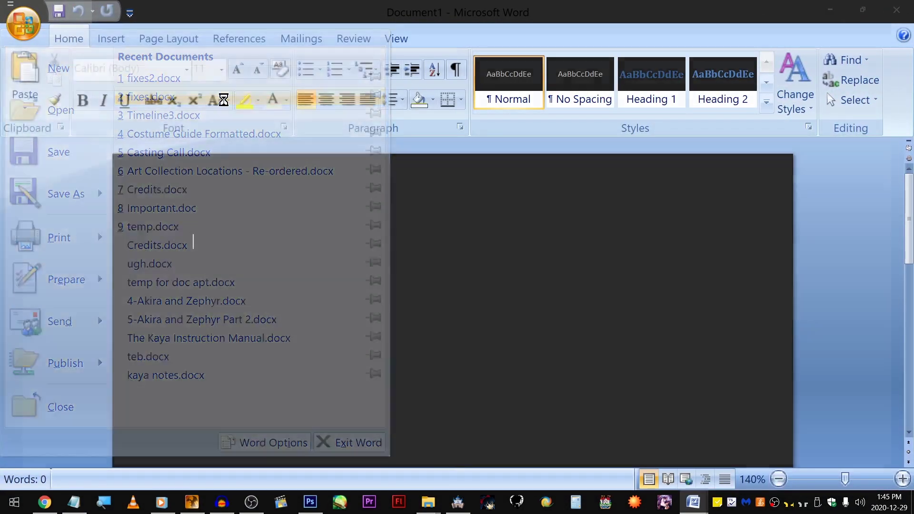
# - Look through the captioned game screenshots in fixes.docx, from the ladder climbing scene to the "What the..." scene
pyautogui.scroll(-10, 334, 220)
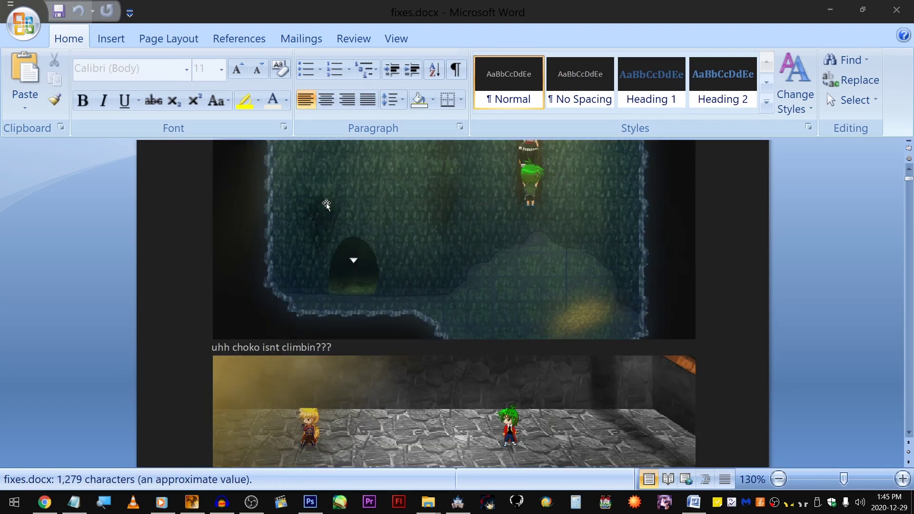
pyautogui.scroll(-15, 325, 205)
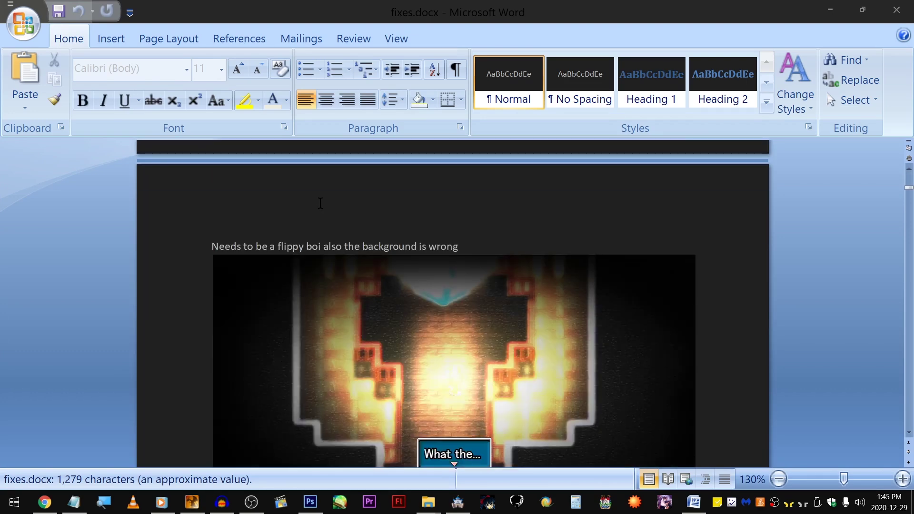
pyautogui.scroll(12, 319, 205)
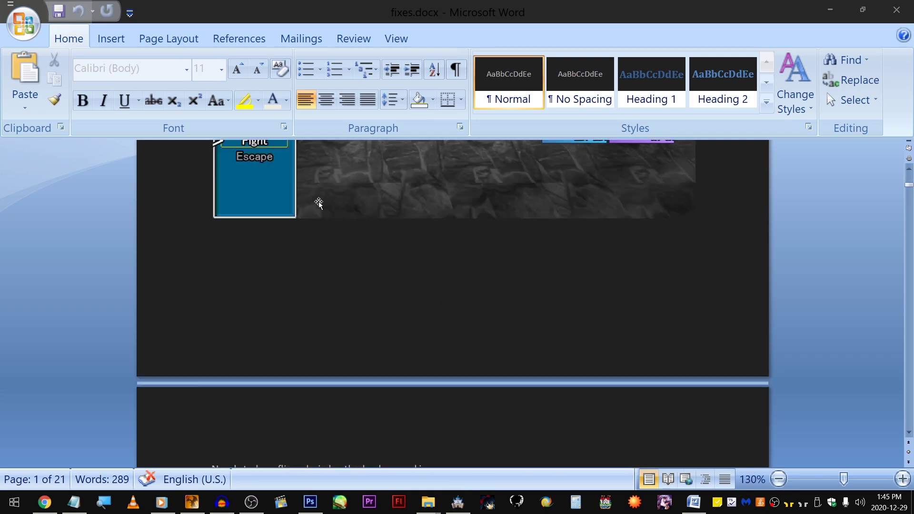
pyautogui.click(29, 27)
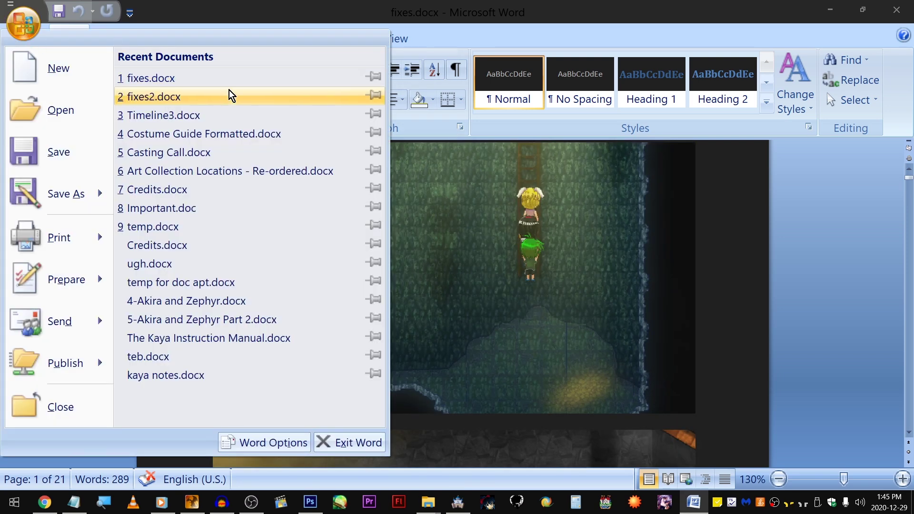
pyautogui.click(681, 238)
pyautogui.click(535, 219)
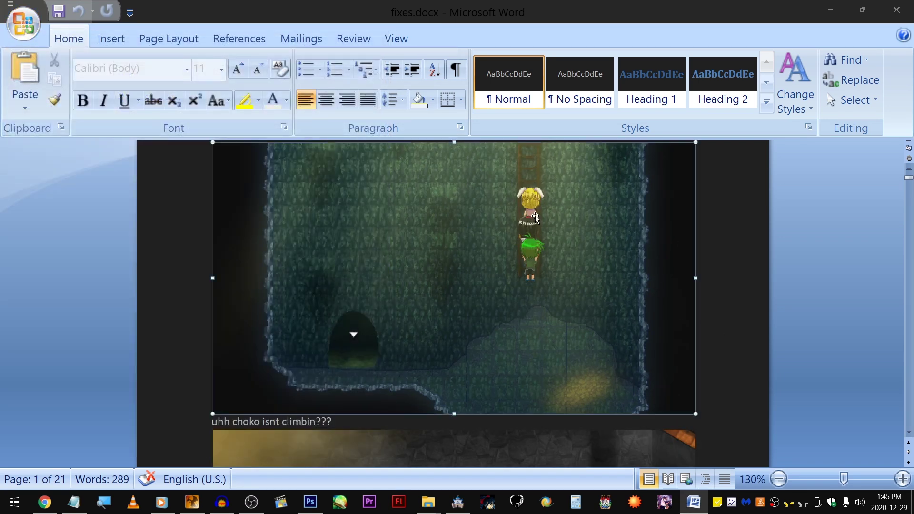
pyautogui.scroll(-3, 534, 212)
pyautogui.scroll(-2, 535, 206)
pyautogui.click(366, 297)
pyautogui.scroll(-2, 439, 231)
pyautogui.scroll(-12, 439, 231)
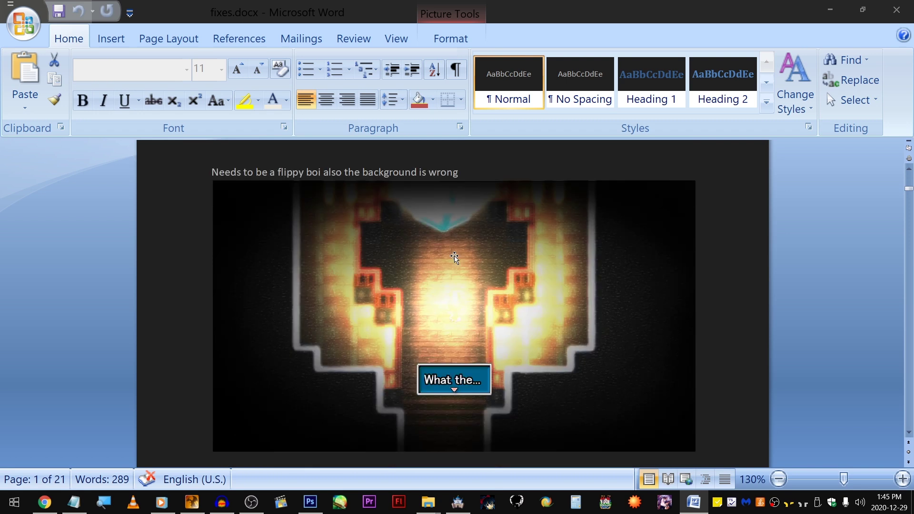
# - Look through the fixes.docx screenshots from the Agares scene to the Akira dialogue on page 3, and return to the document's start
pyautogui.scroll(-9, 439, 257)
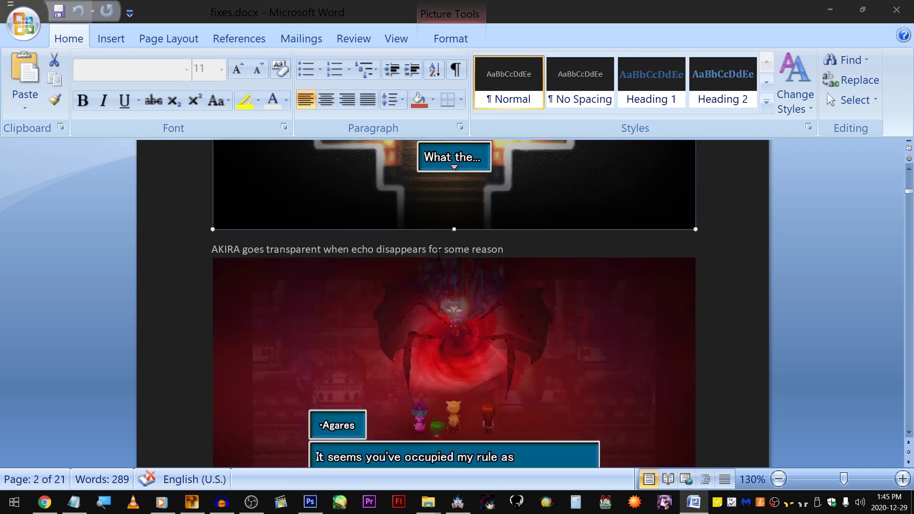
pyautogui.scroll(1, 424, 276)
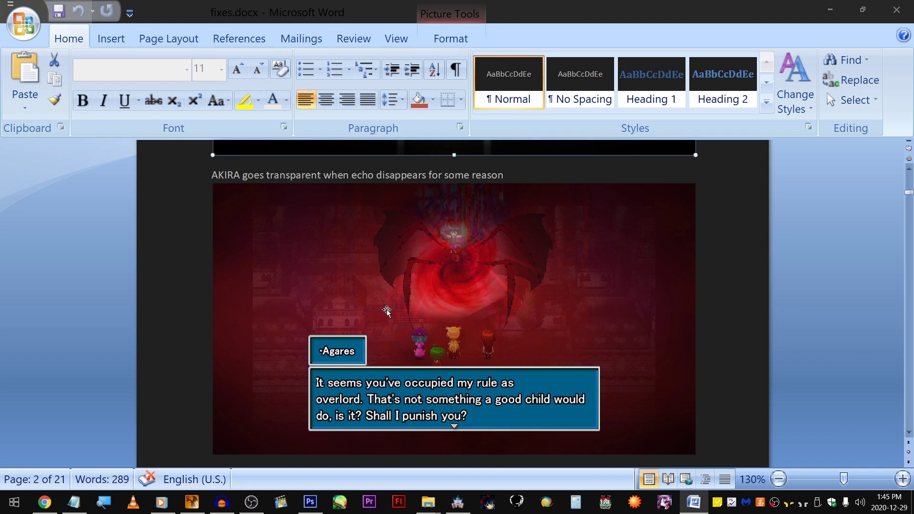
pyautogui.scroll(-12, 386, 312)
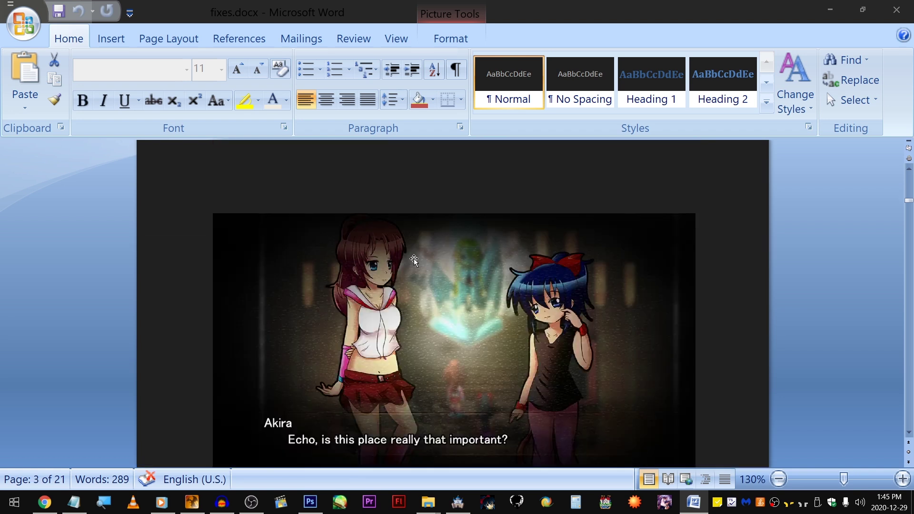
pyautogui.scroll(15, 414, 261)
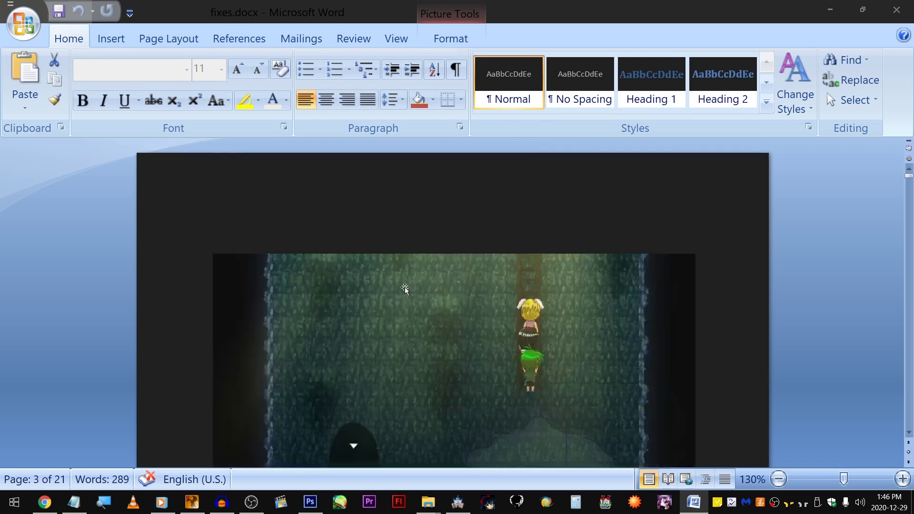
# - Open the recent document fixes2.docx, look over its first page, and close both fixes documents
pyautogui.click(22, 21)
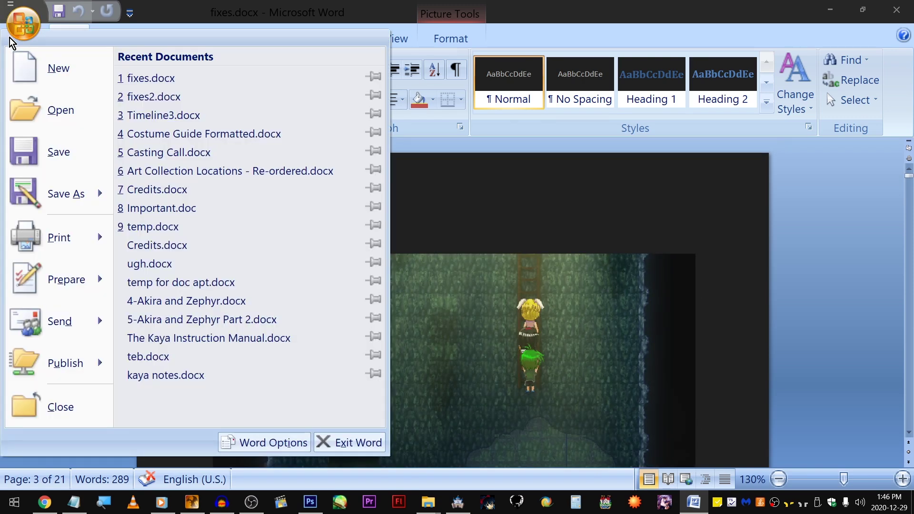
pyautogui.click(225, 97)
pyautogui.scroll(-5, 426, 287)
pyautogui.scroll(5, 426, 287)
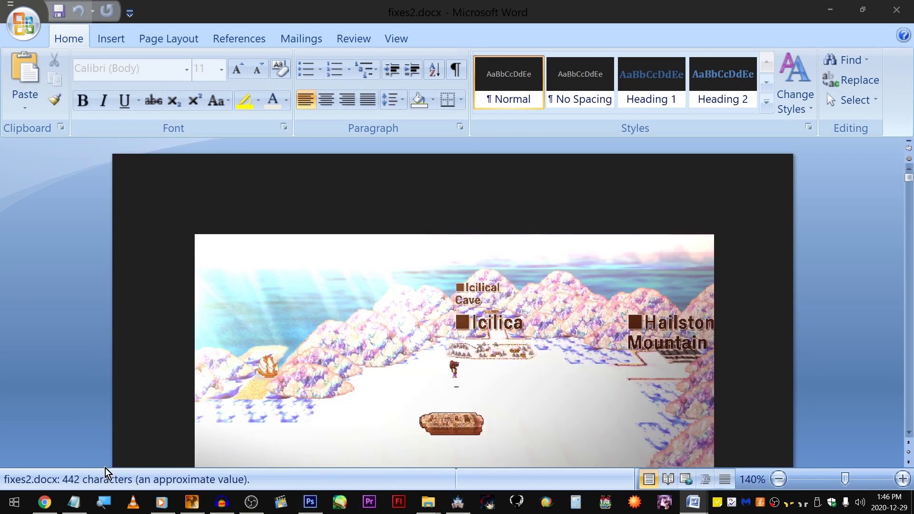
pyautogui.click(895, 11)
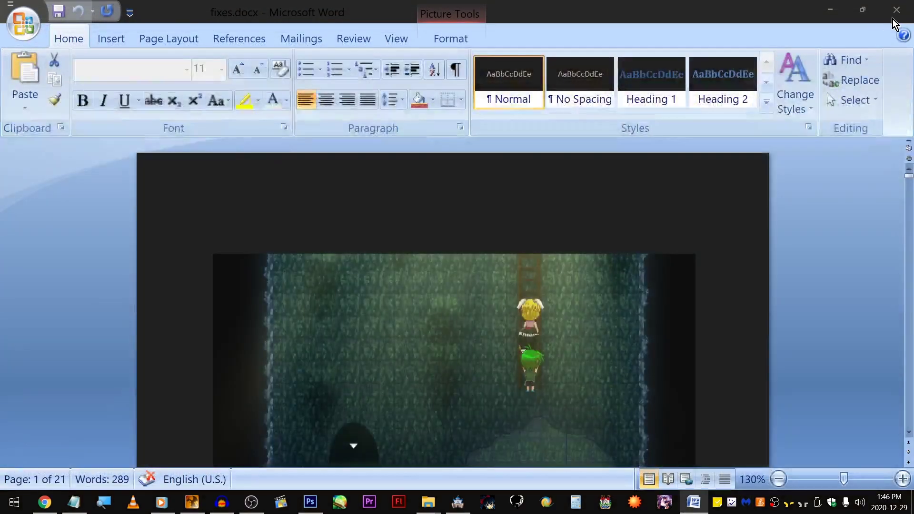
pyautogui.click(896, 11)
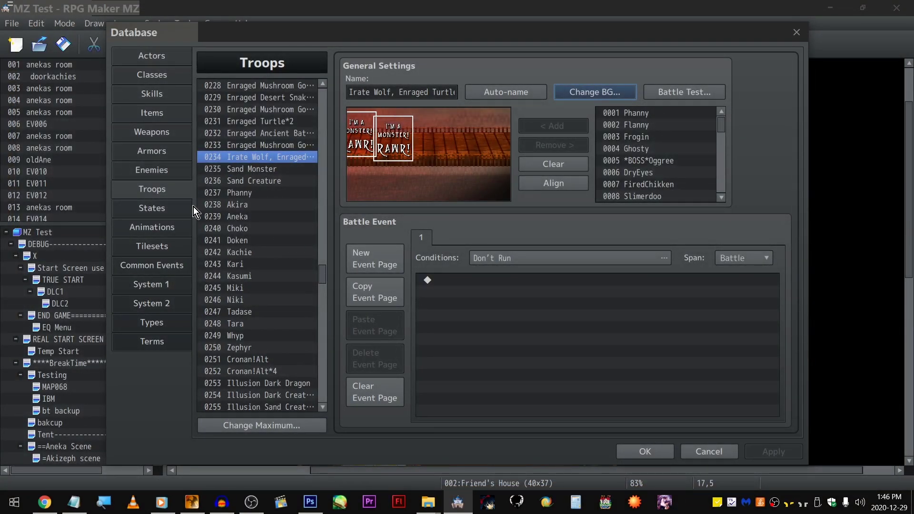
# - Examine the Protect states in the States database, including Protect Miki
pyautogui.click(152, 208)
pyautogui.moveTo(323, 137); pyautogui.dragTo(324, 321)
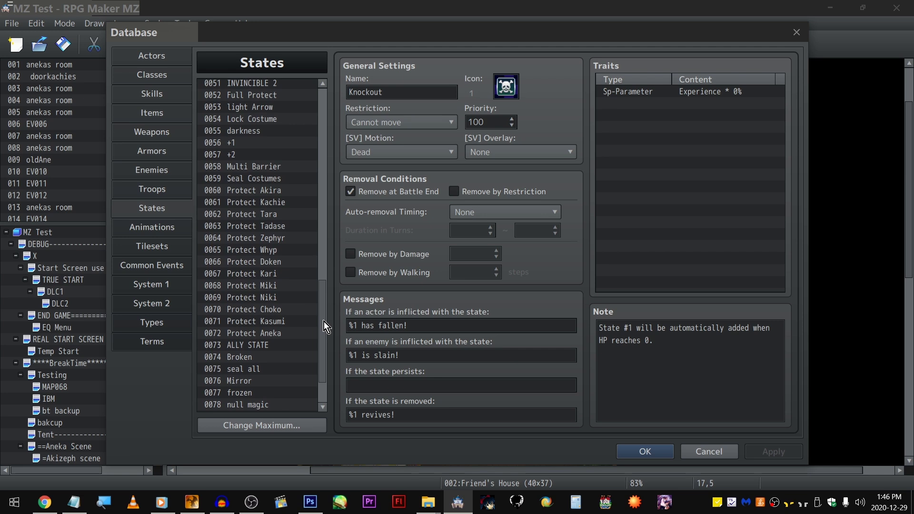
pyautogui.click(284, 214)
pyautogui.click(285, 285)
pyautogui.scroll(-2, 285, 273)
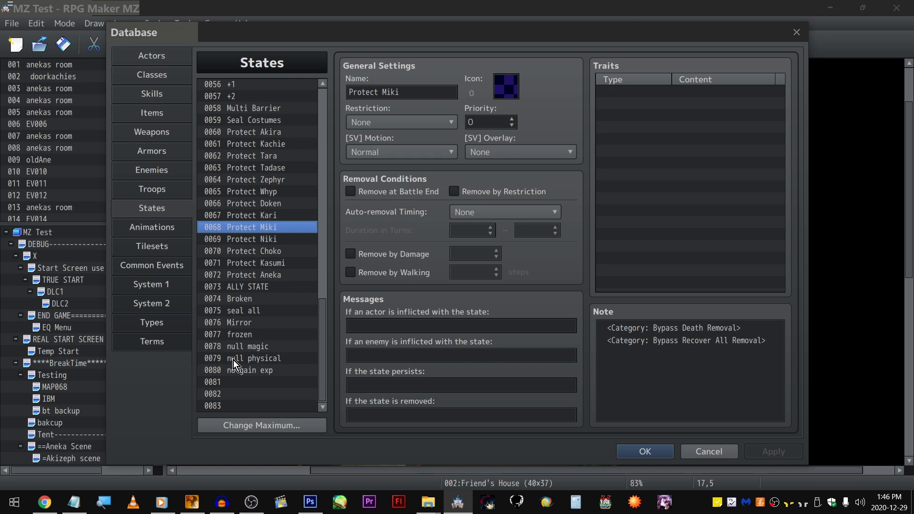
# - Inspect the Experience trait of the "no gain exp" state and leave it without changes
pyautogui.click(247, 372)
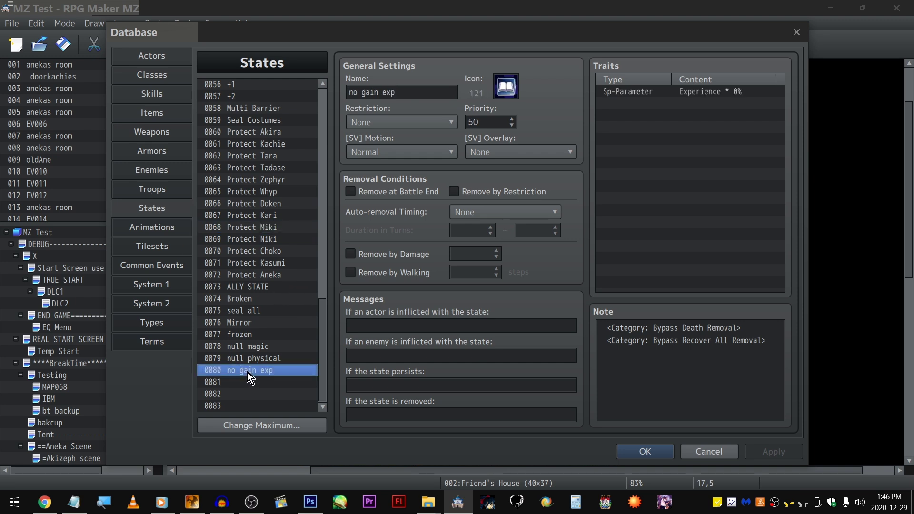
pyautogui.doubleClick(712, 90)
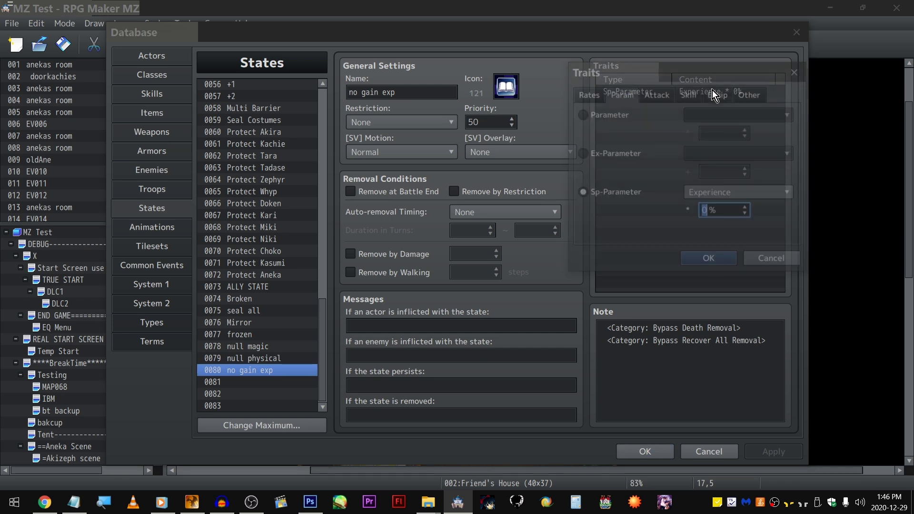
pyautogui.click(767, 259)
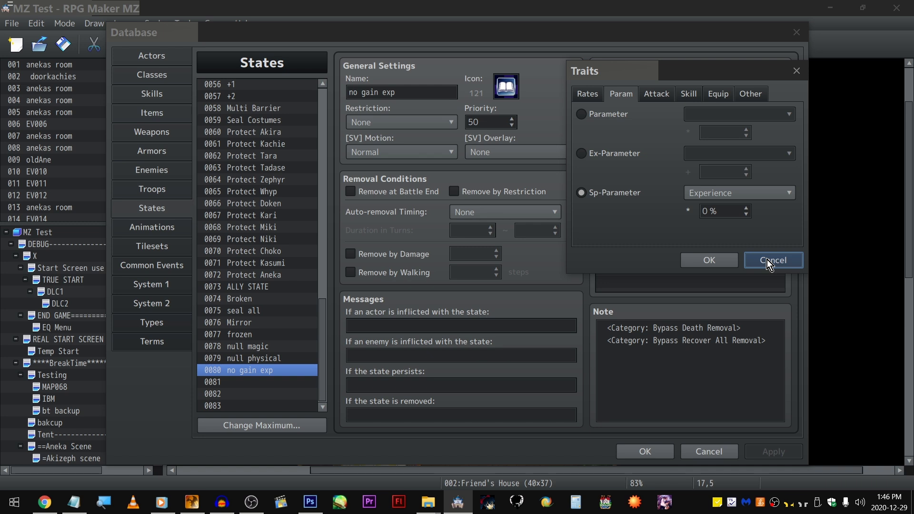
pyautogui.click(767, 259)
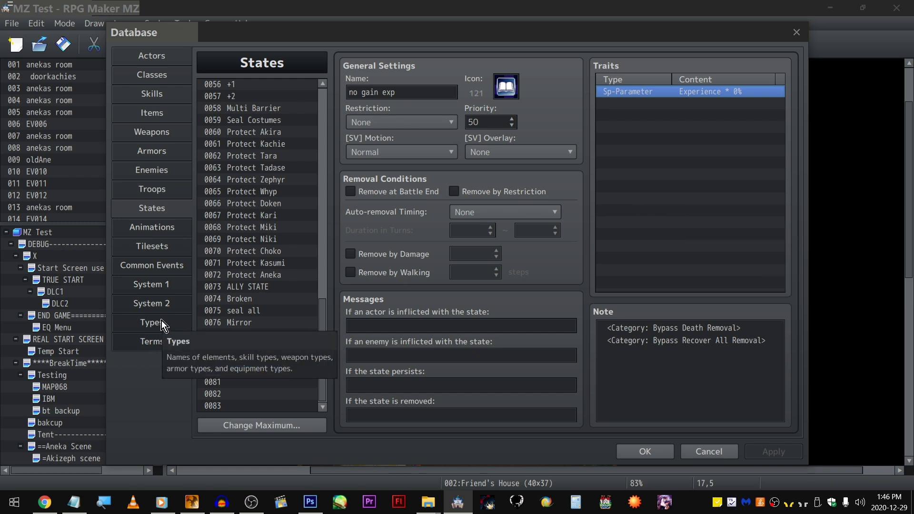
# - View the database's Animations, Tilesets, Common Events and System 1 pages and close the database without applying changes
pyautogui.click(174, 229)
pyautogui.click(165, 244)
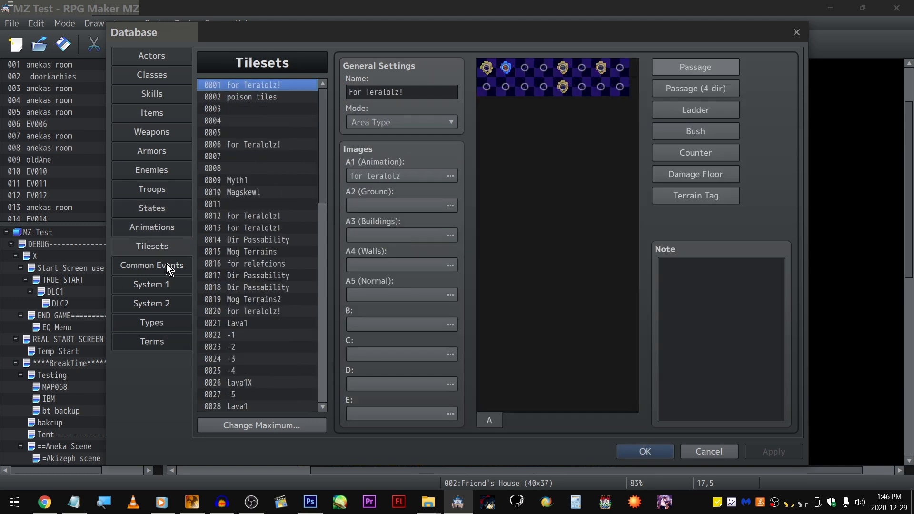
pyautogui.click(164, 266)
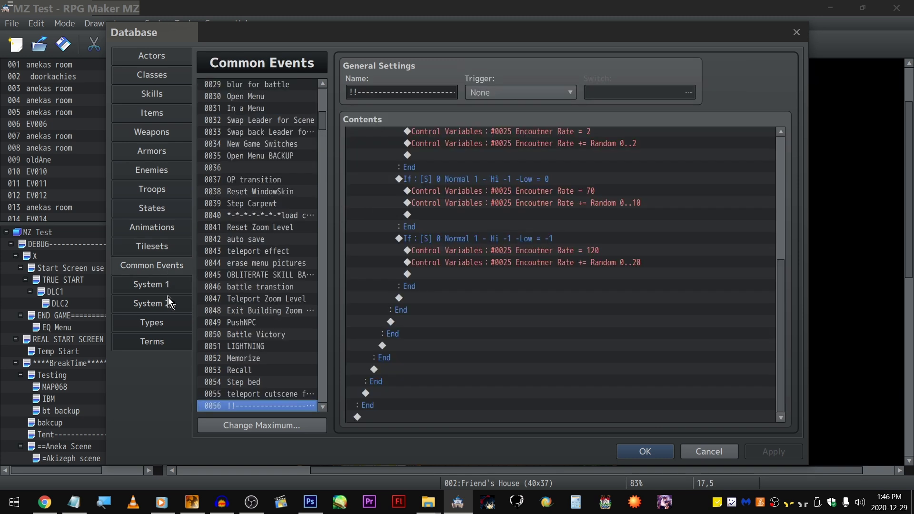
pyautogui.click(167, 285)
pyautogui.click(709, 455)
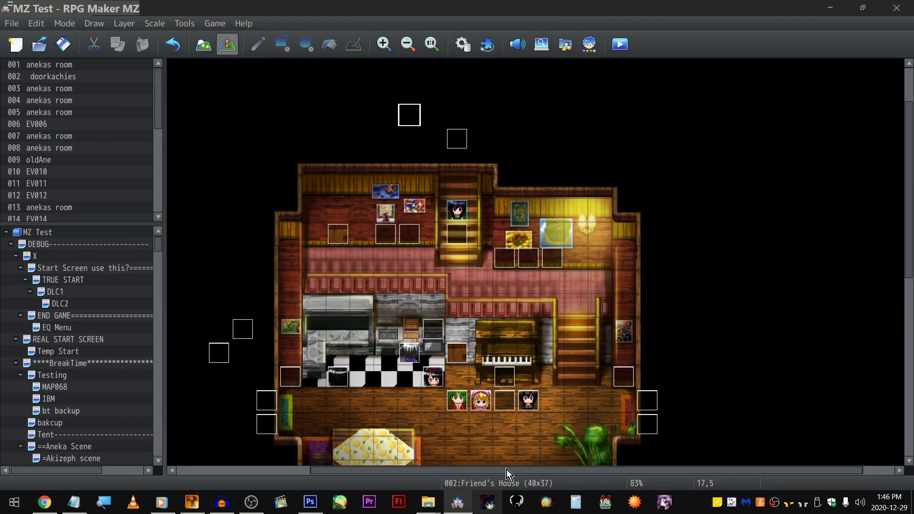
# - Switch to the running MZ Test playtest and check the party menu from the dungeon map
pyautogui.click(665, 502)
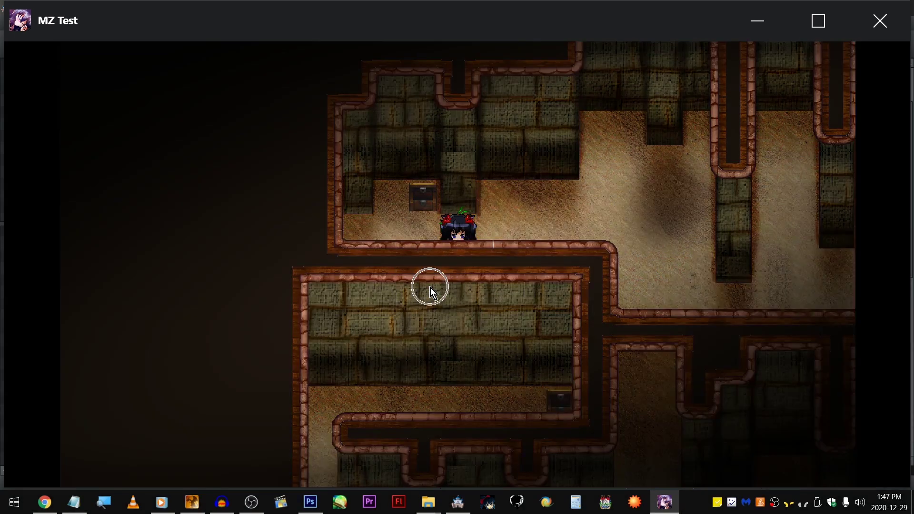
pyautogui.rightClick(430, 288)
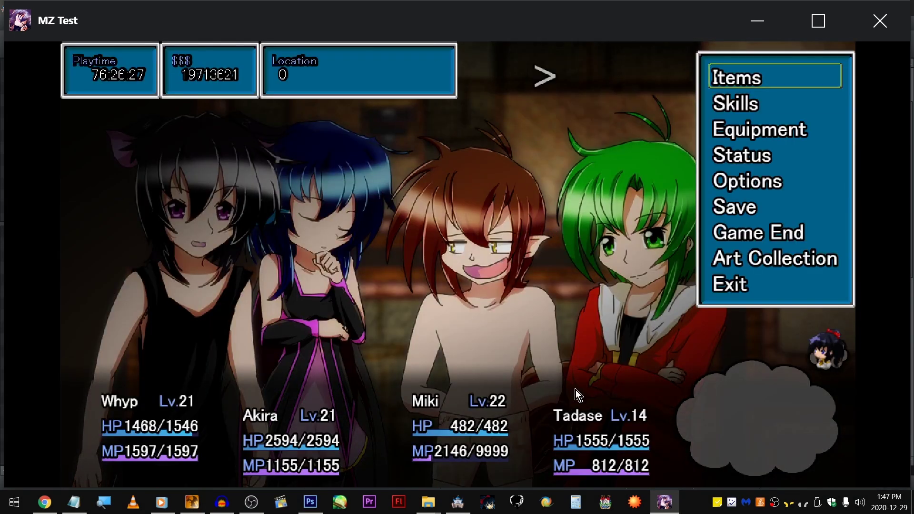
pyautogui.rightClick(567, 397)
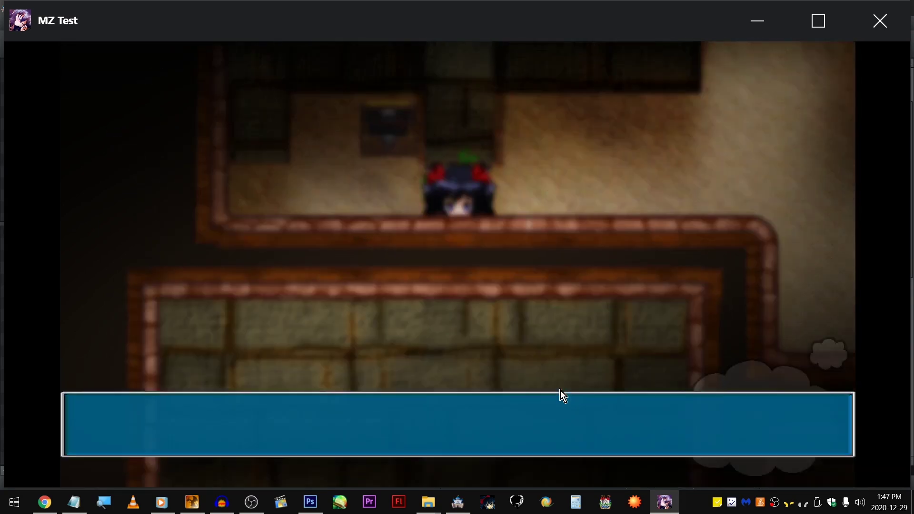
pyautogui.press('Escape')
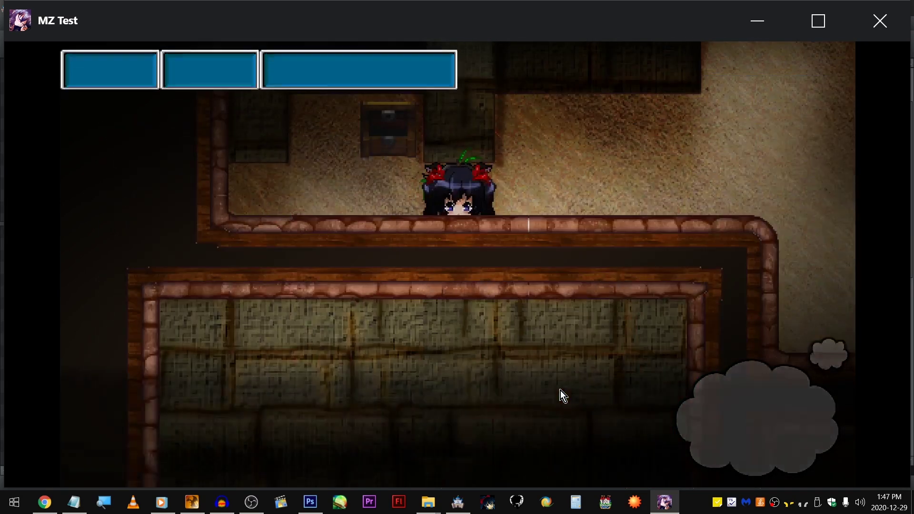
# - View Whyp's equipment screen from the party menu and return to the dungeon map
pyautogui.rightClick(560, 391)
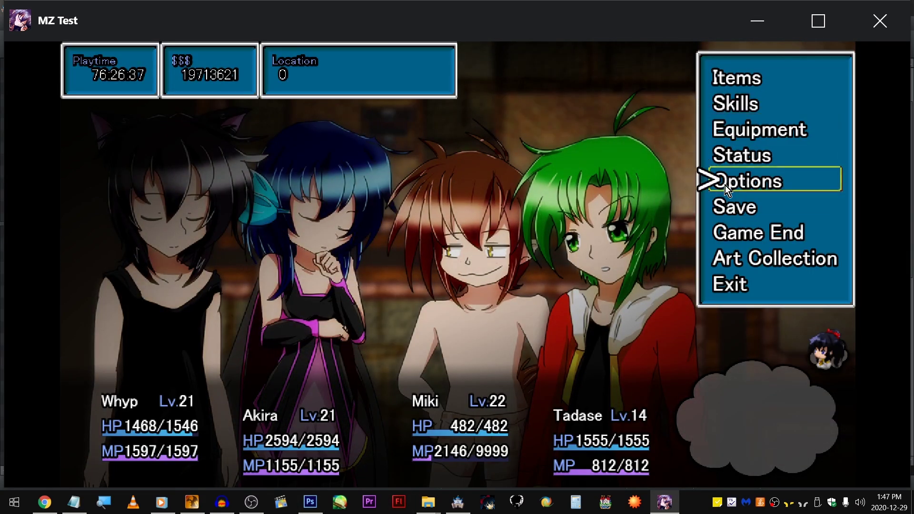
pyautogui.click(725, 185)
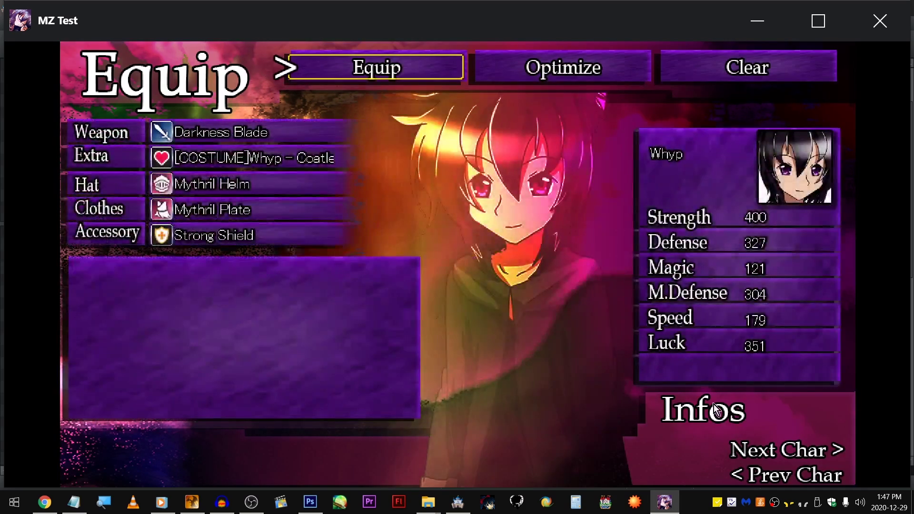
pyautogui.click(664, 502)
pyautogui.click(665, 512)
pyautogui.rightClick(631, 253)
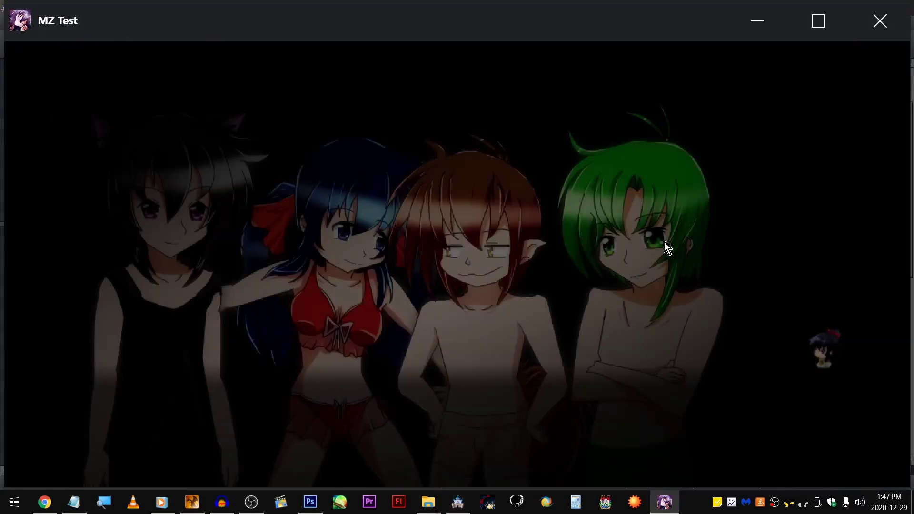
pyautogui.rightClick(676, 234)
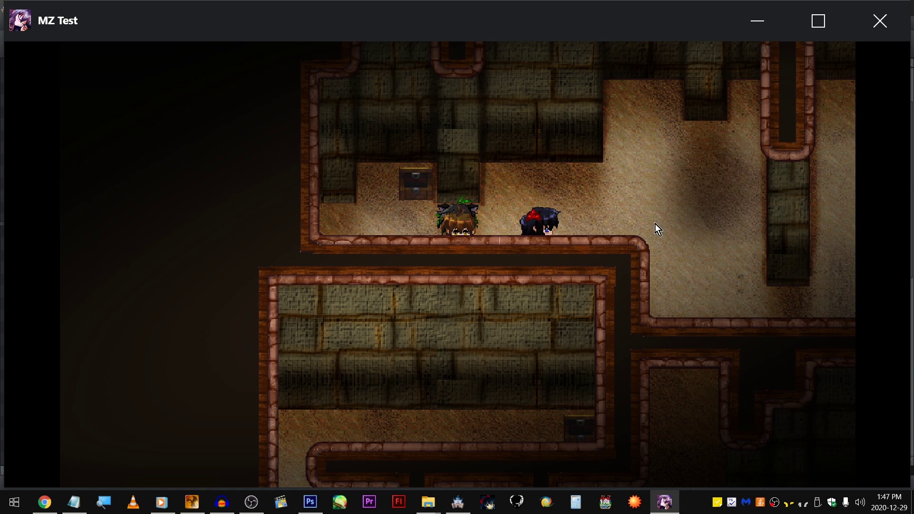
# - Make the playtest full screen and equip Tadase with [COSTUME]Tadase - GM1 in the Extra slot
pyautogui.press('F4')
pyautogui.rightClick(94, 78)
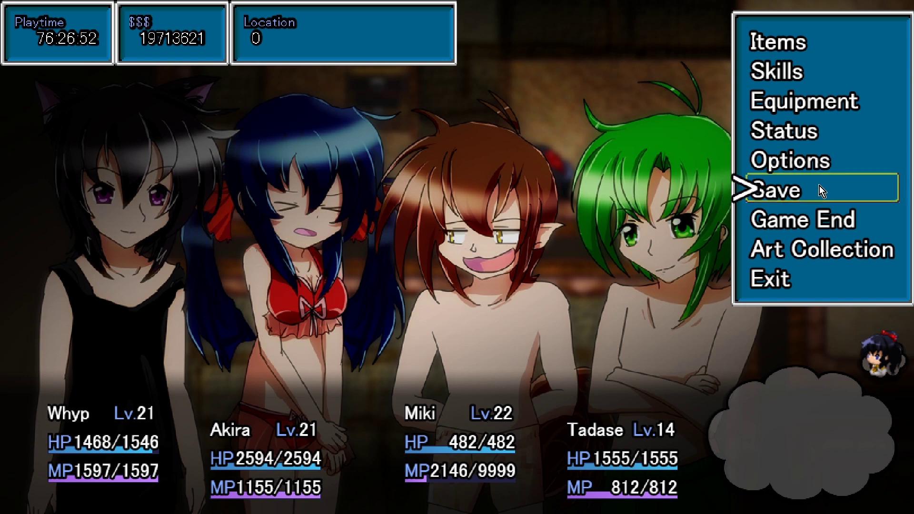
pyautogui.rightClick(810, 104)
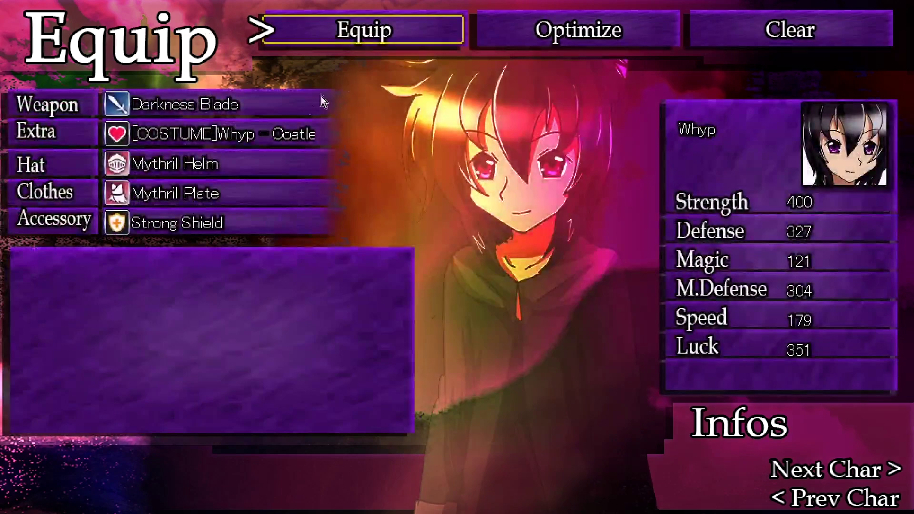
pyautogui.press('pagedown')
pyautogui.press('Return')
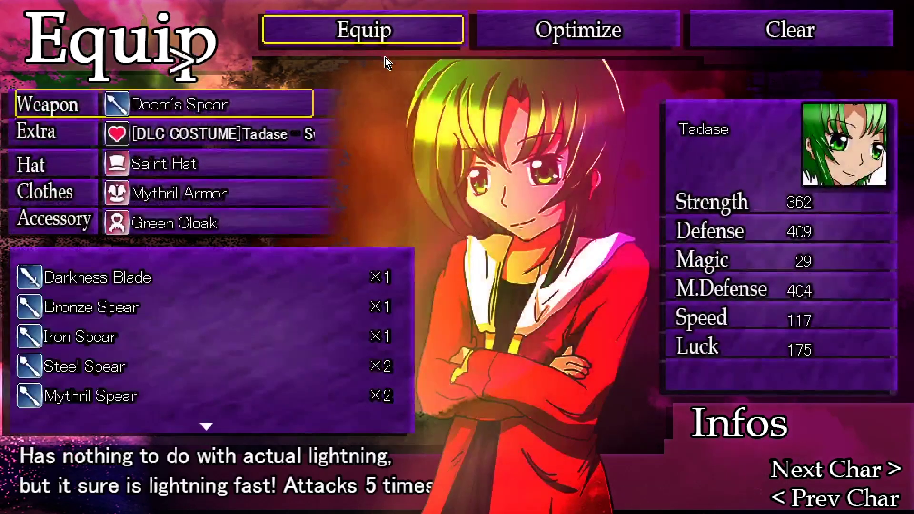
pyautogui.press('Down')
pyautogui.press('Return')
pyautogui.press('Down')
pyautogui.press('Return')
pyautogui.press('Escape')
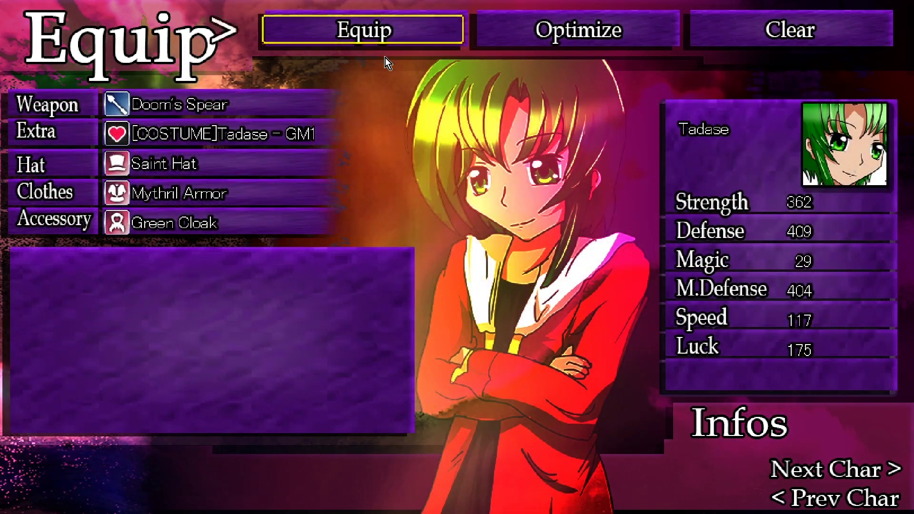
# - Equip Akira with [COSTUME]Akira - GM1-Alt in the Extra slot
pyautogui.press('pagedown')
pyautogui.press('Return')
pyautogui.press('Down')
pyautogui.press('Return')
pyautogui.press('Down')
pyautogui.press('Down')
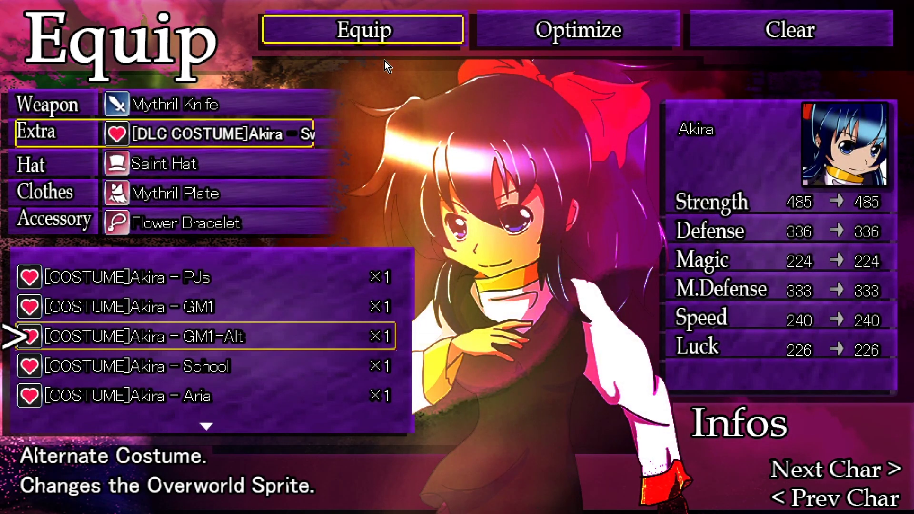
pyautogui.press('Return')
pyautogui.press('Escape')
# - Equip Miki with [COSTUME]Miki - GM1 in the Extra slot and leave the equipment screen and party menu
pyautogui.press('pagedown')
pyautogui.press('Return')
pyautogui.press('Down')
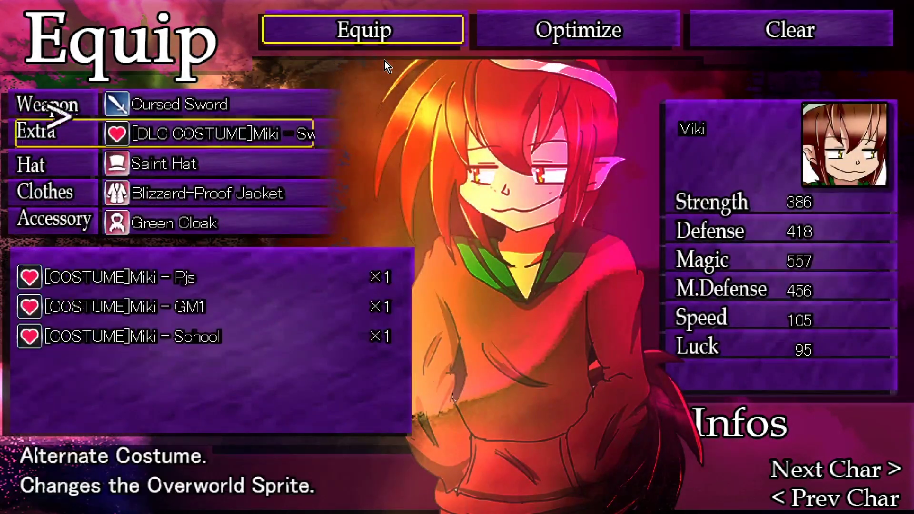
pyautogui.press('Return')
pyautogui.press('Down')
pyautogui.press('Return')
pyautogui.press('Escape')
pyautogui.press('Escape')
pyautogui.press('Escape')
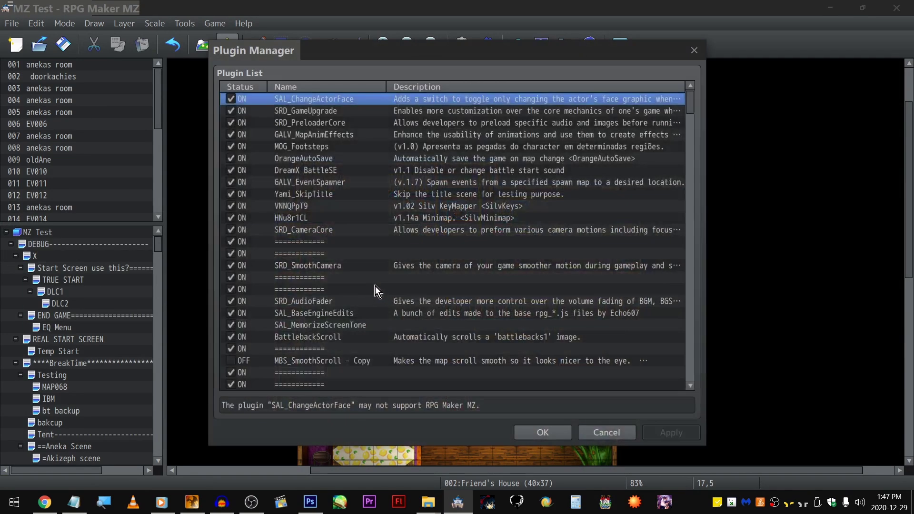
# - Turn off the SRD_SmoothCamera plugin in the Plugin Manager and accept the change
pyautogui.click(342, 262)
pyautogui.press('space')
pyautogui.press('Return')
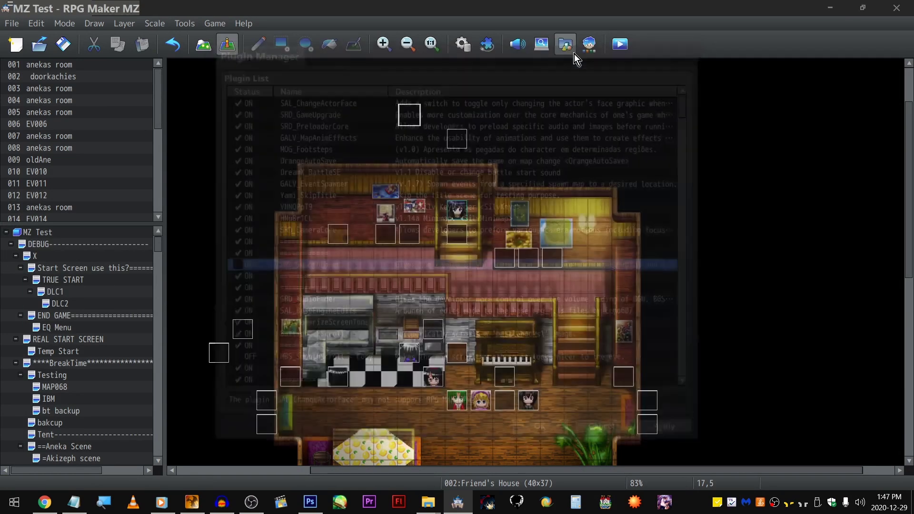
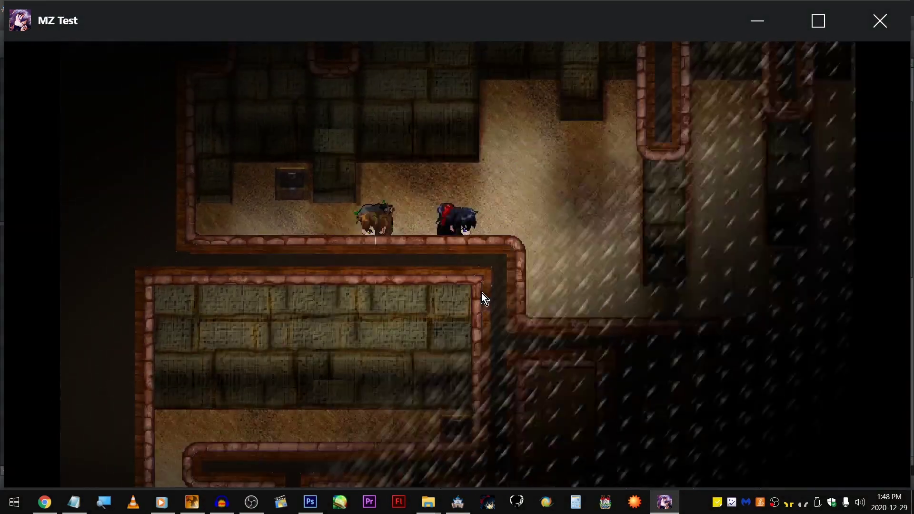
# - Set the Encounter Rate to Like Never in the playtest's gameplay options and return to the map
pyautogui.press('Escape')
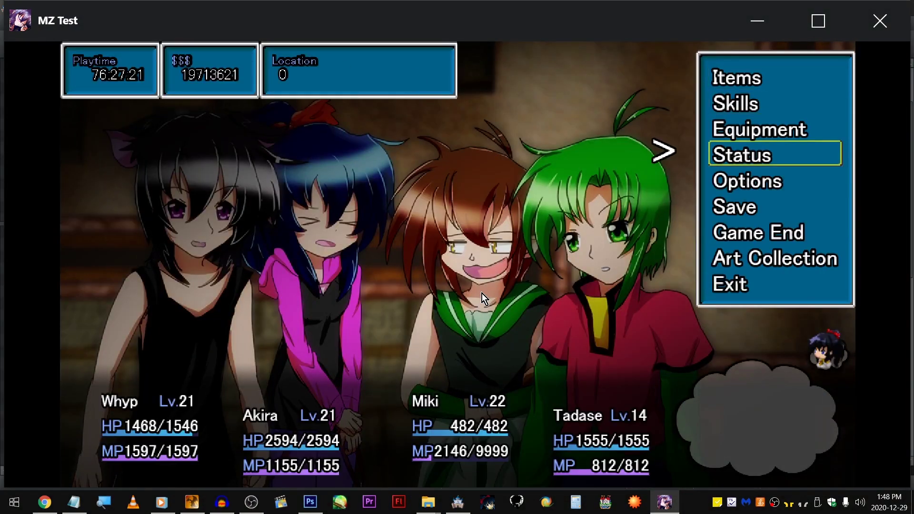
pyautogui.press('Return')
pyautogui.press('Down')
pyautogui.press('Down')
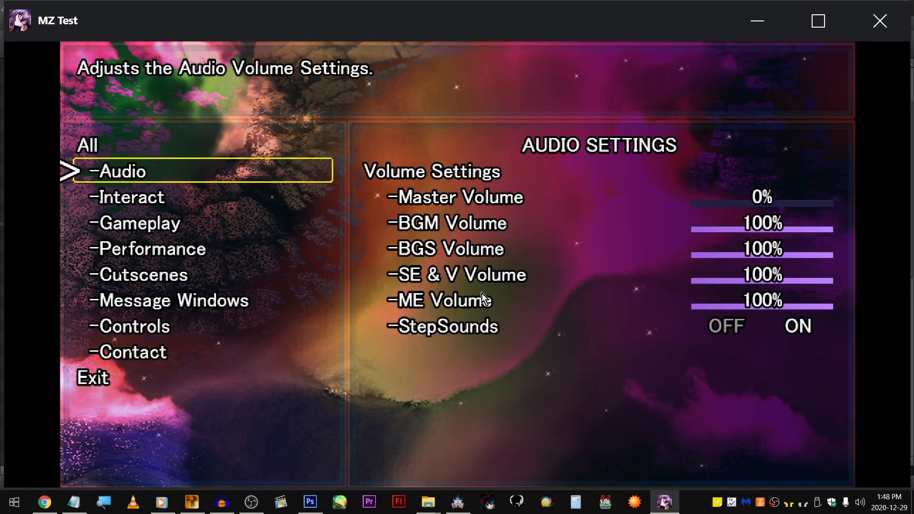
pyautogui.press('Return')
pyautogui.press('Escape')
pyautogui.press('Down')
pyautogui.press('Return')
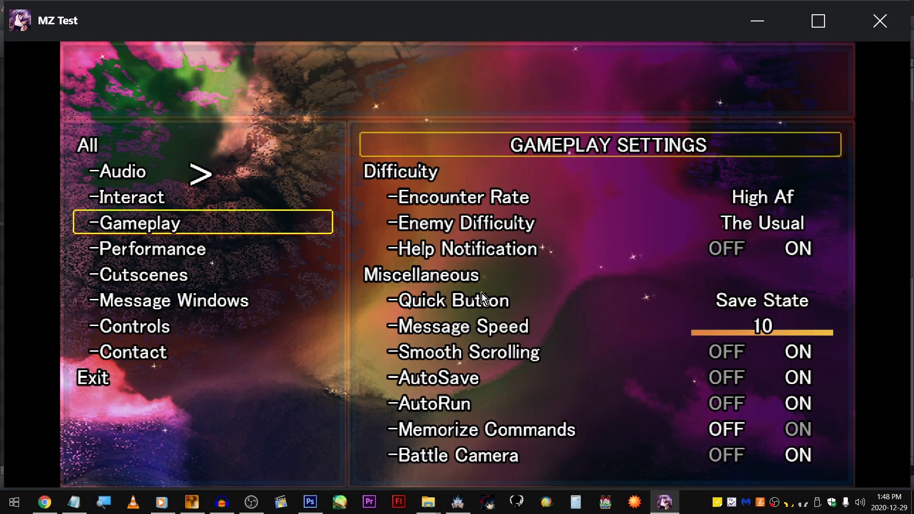
pyautogui.press('Right')
pyautogui.press('Escape')
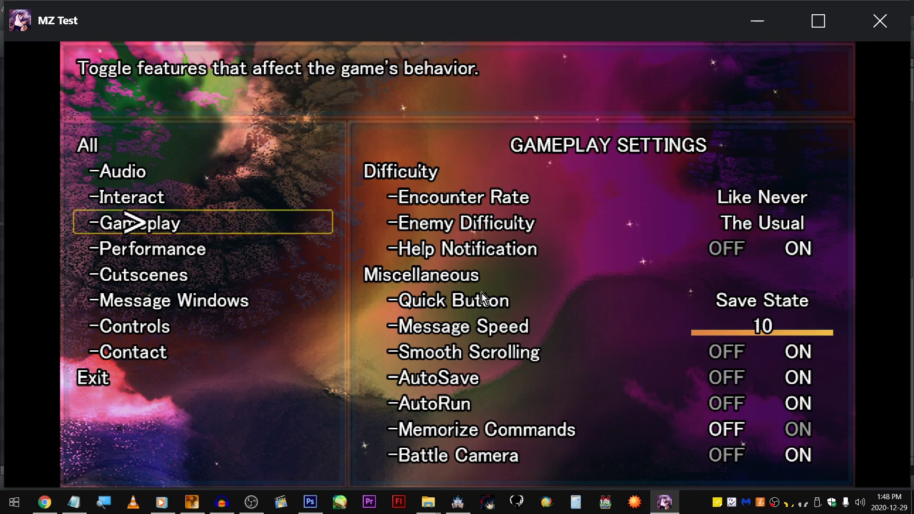
pyautogui.press('Escape')
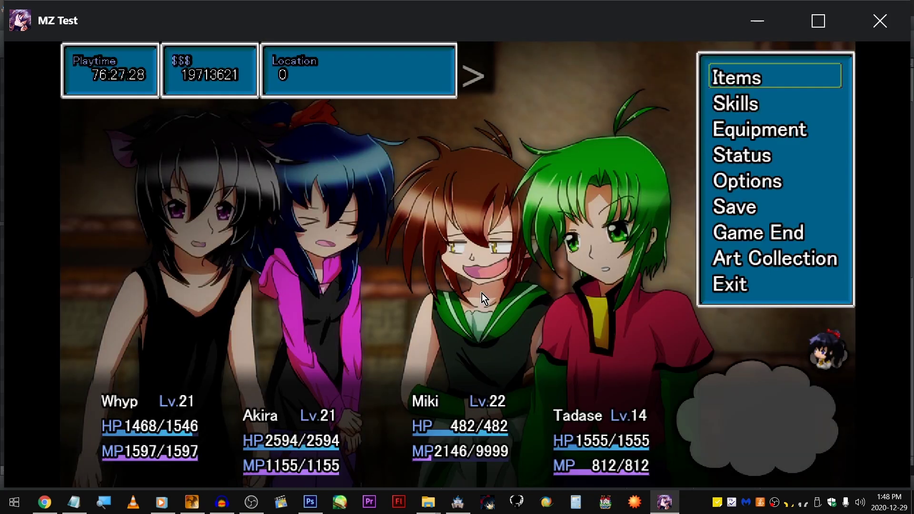
pyautogui.press('Escape')
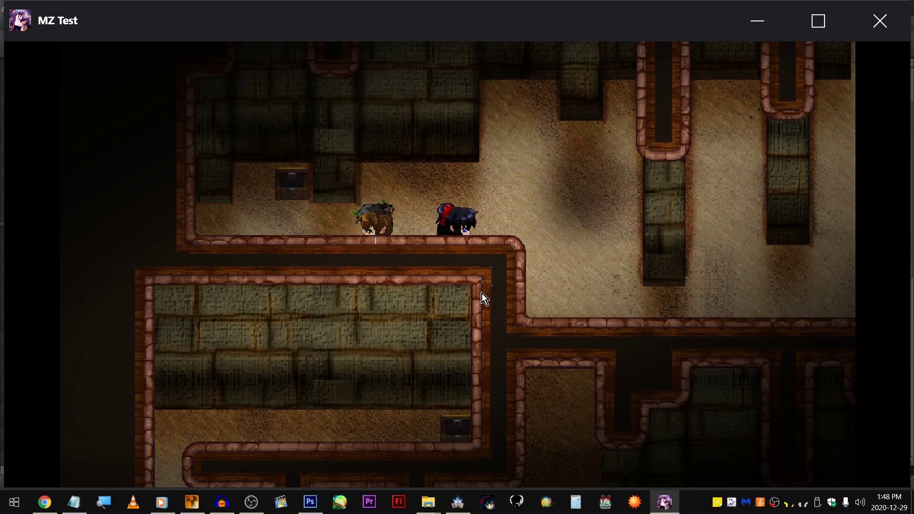
# - Walk the party through the sand dungeon to the ledge beyond the pillars and make the playtest full screen
pyautogui.press('Right')
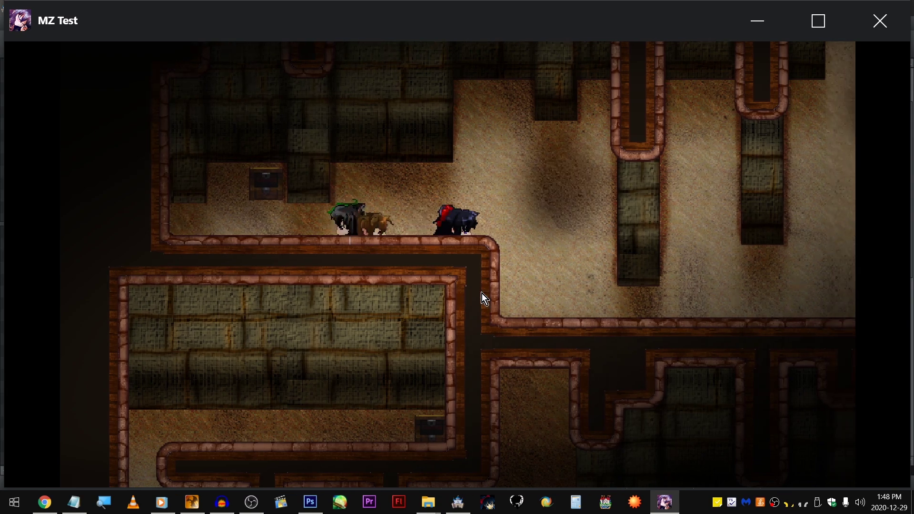
pyautogui.press('Down')
pyautogui.press('Down')
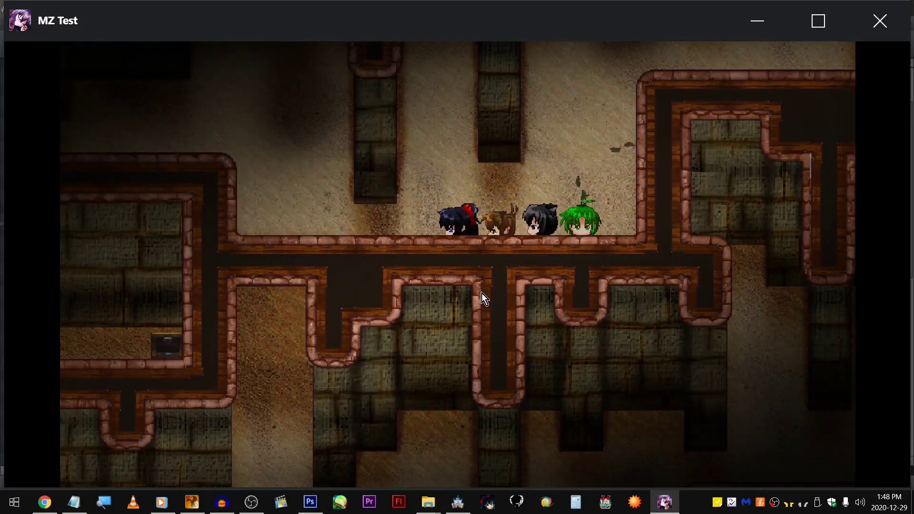
pyautogui.press('F4')
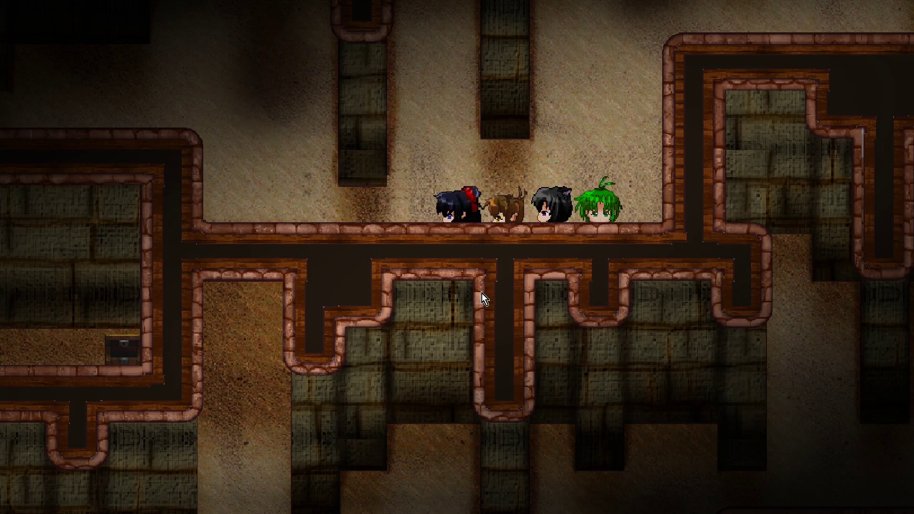
# - Open the save file screen from the party menu and browse the slots from File 1 down to File 12
pyautogui.press('Escape')
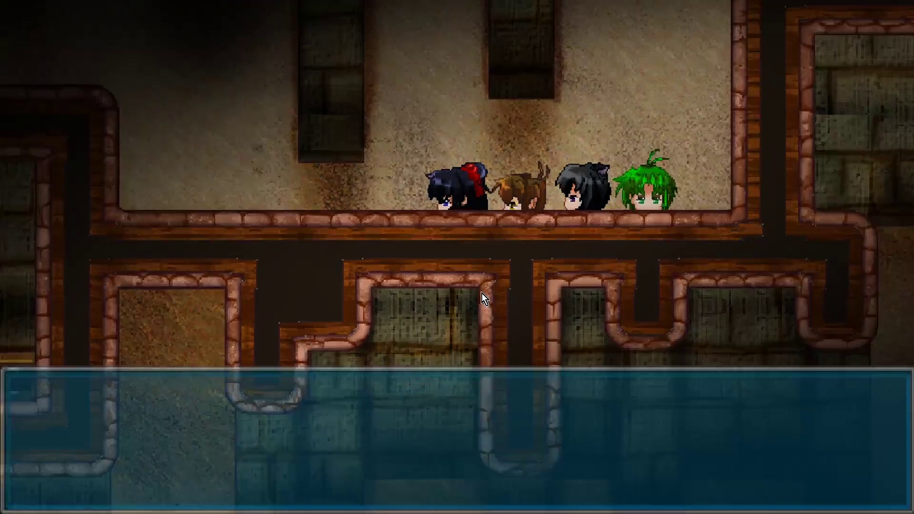
pyautogui.press('Up')
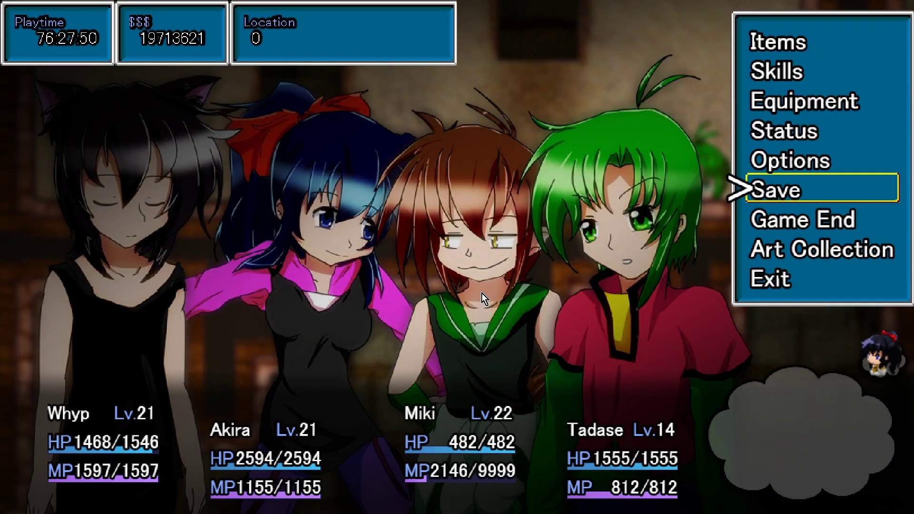
pyautogui.press('Return')
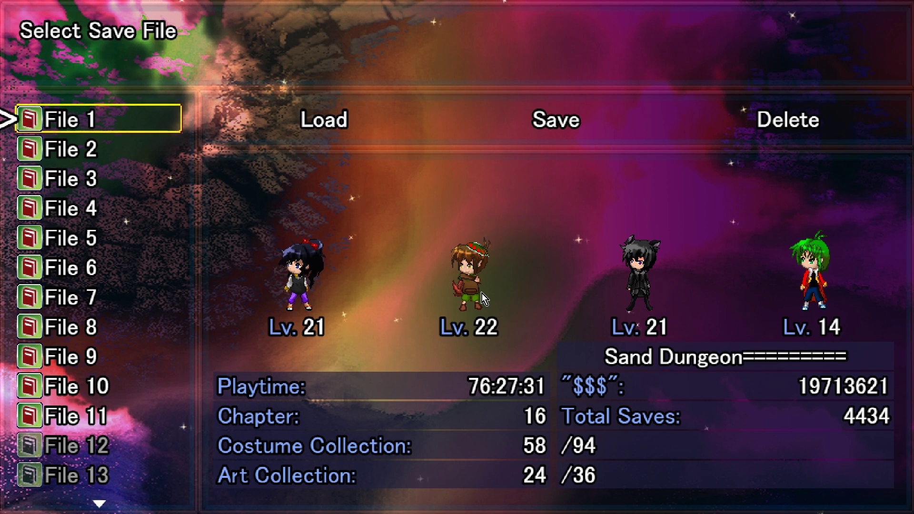
pyautogui.press('Down')
pyautogui.press('Down')
pyautogui.press('Down')
pyautogui.press('Down')
pyautogui.press('Down')
pyautogui.press('Down')
pyautogui.press('Down')
pyautogui.press('Down')
pyautogui.press('Down')
pyautogui.press('Down')
pyautogui.press('Down')
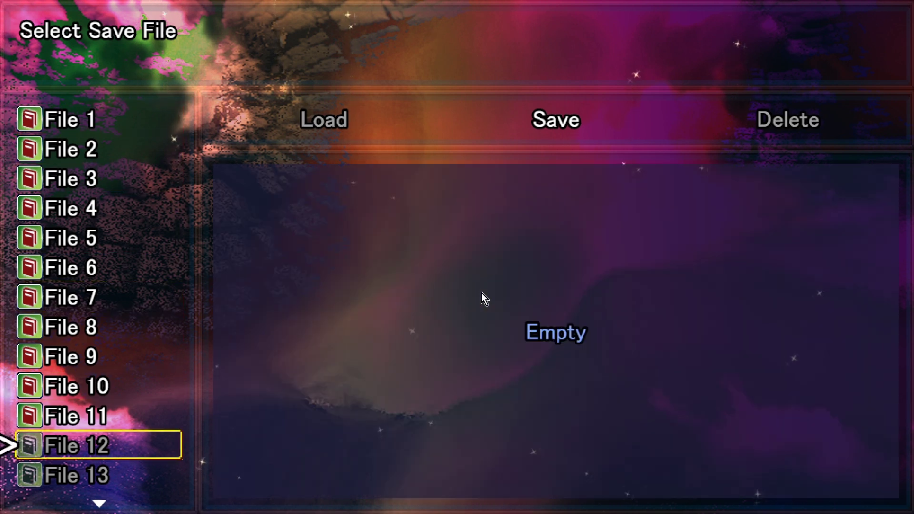
# - Browse the save slots back up past File 1 to File 20, return to File 1 and leave for the map
pyautogui.press('Up')
pyautogui.press('Up')
pyautogui.press('Up')
pyautogui.press('Up')
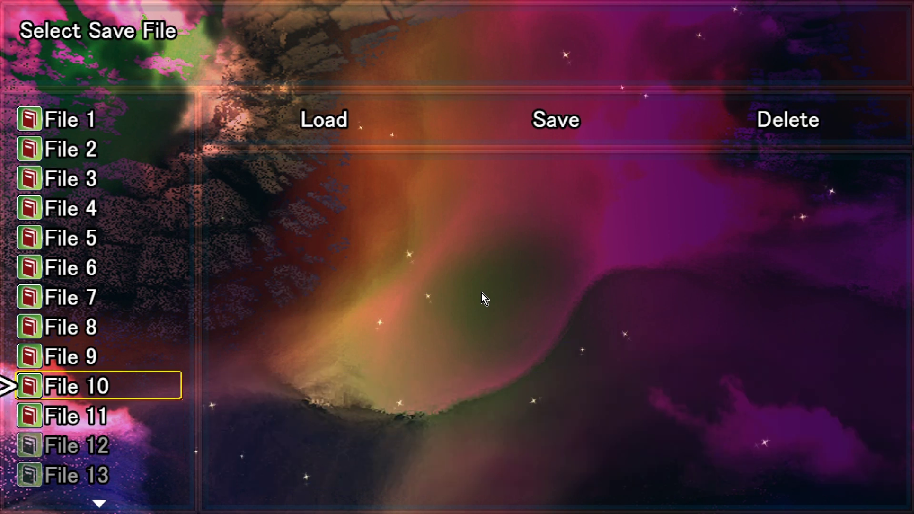
pyautogui.press('Up')
pyautogui.press('Up')
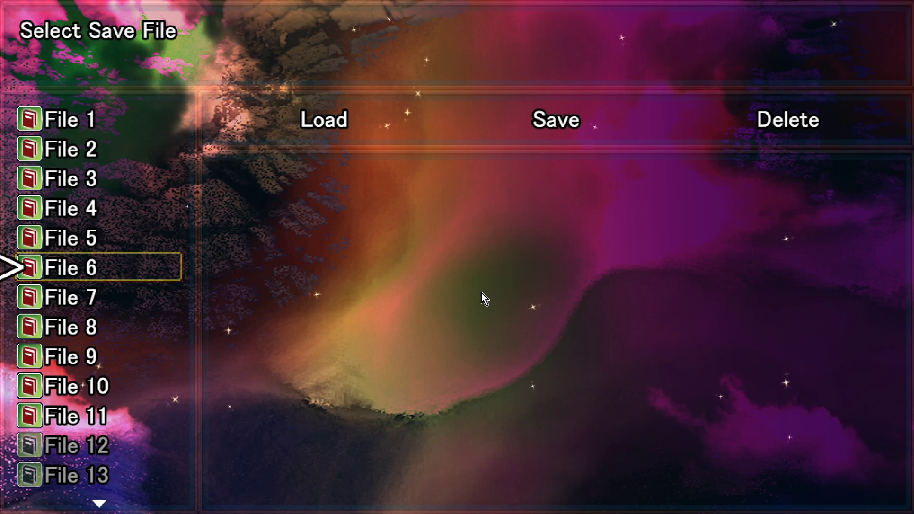
pyautogui.press('Up')
pyautogui.press('Up')
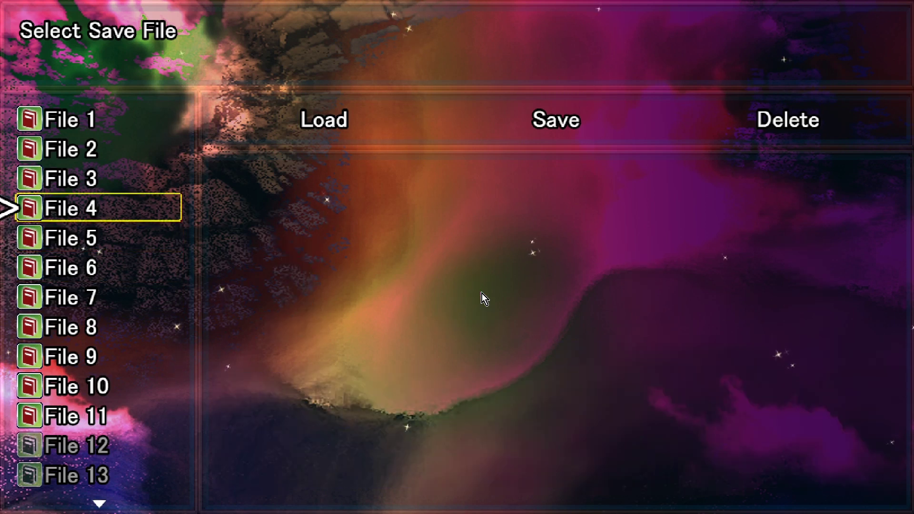
pyautogui.press('Up')
pyautogui.press('Up')
pyautogui.press('Up')
pyautogui.press('Up')
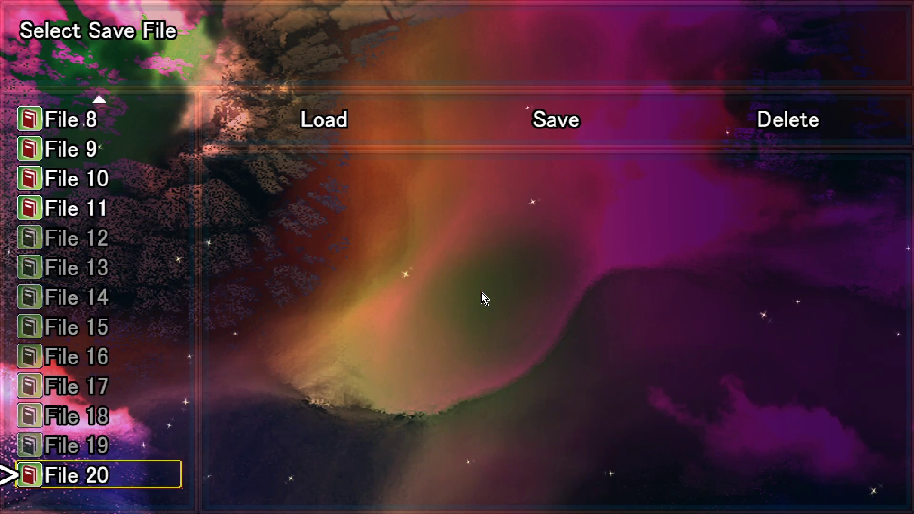
pyautogui.press('Down')
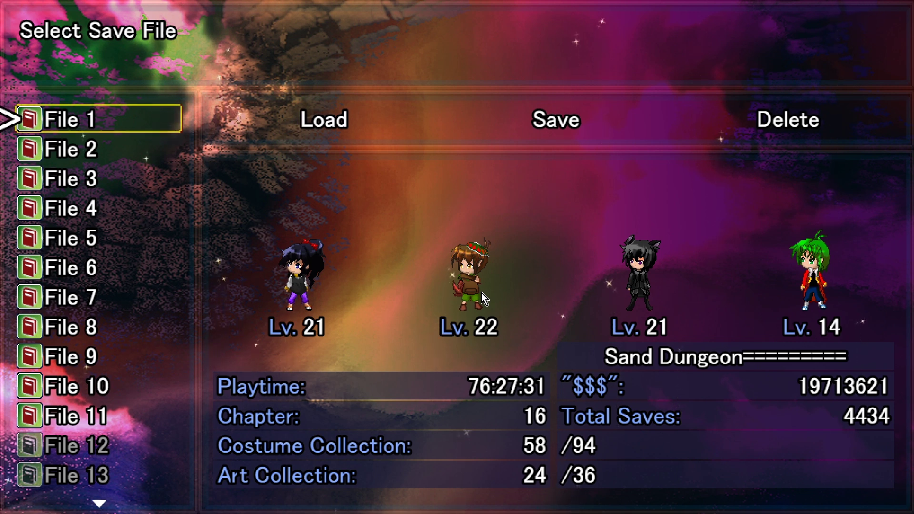
pyautogui.press('Escape')
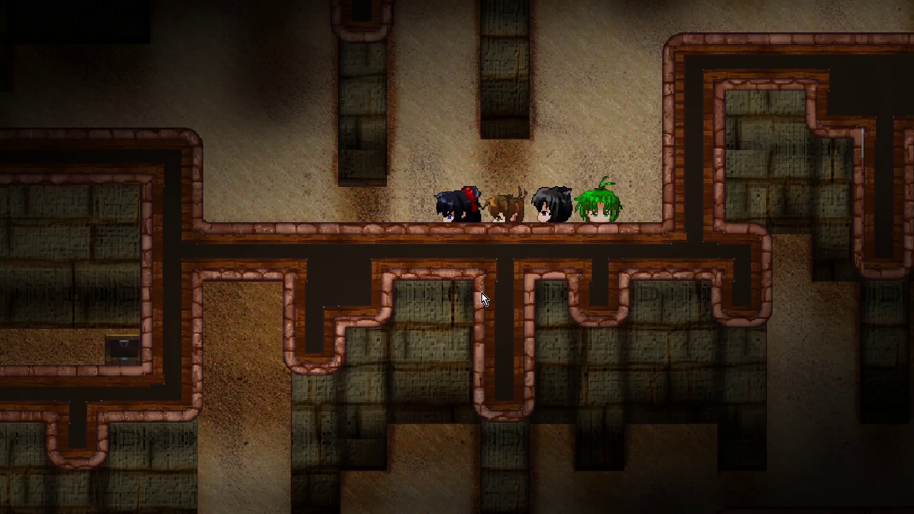
# - Switch to RPG Maker MZ, open the TRUE START map and examine the contents of its event EV001
pyautogui.hotkey('alt', 'Tab')
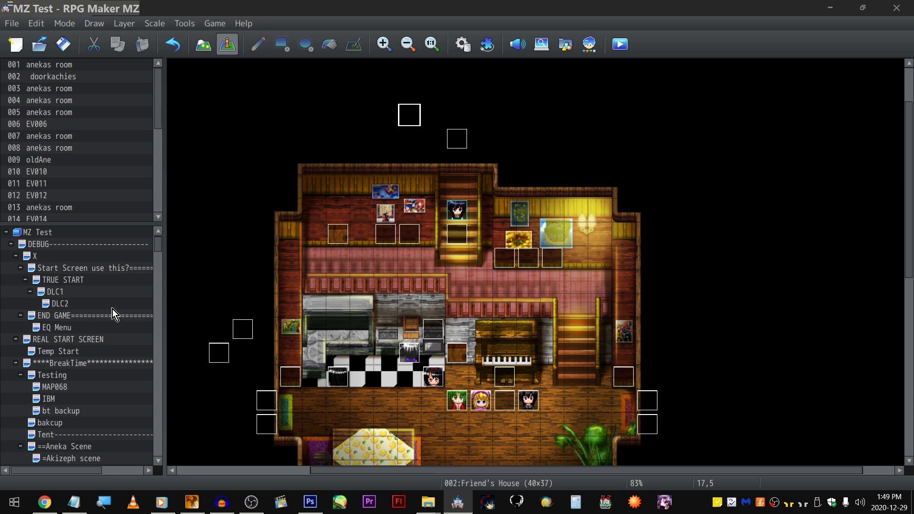
pyautogui.click(115, 291)
pyautogui.click(98, 283)
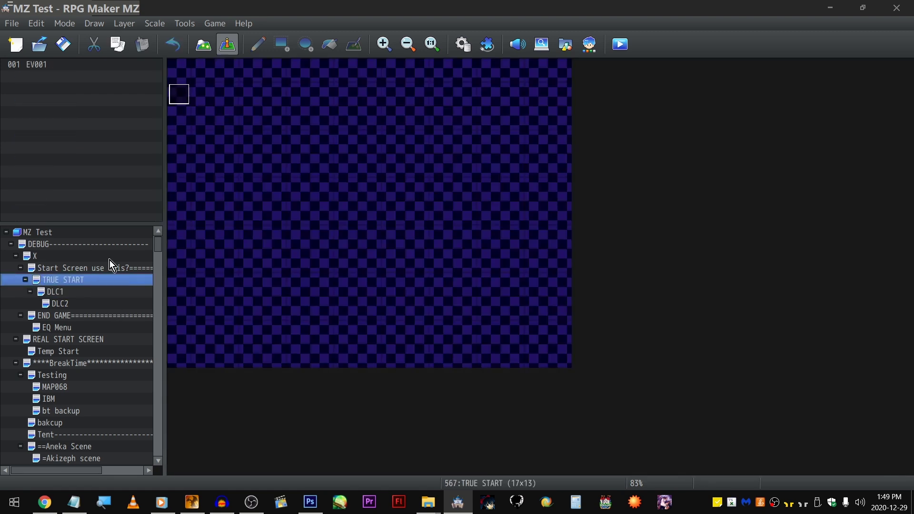
pyautogui.doubleClick(180, 93)
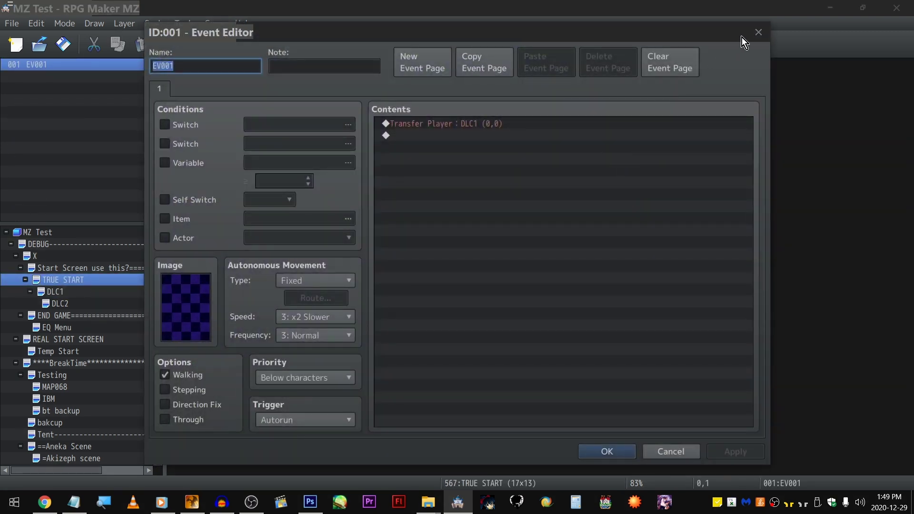
pyautogui.click(766, 31)
# - View the DLC1 and DLC2 maps and open and close event EV002 on DLC2
pyautogui.click(107, 289)
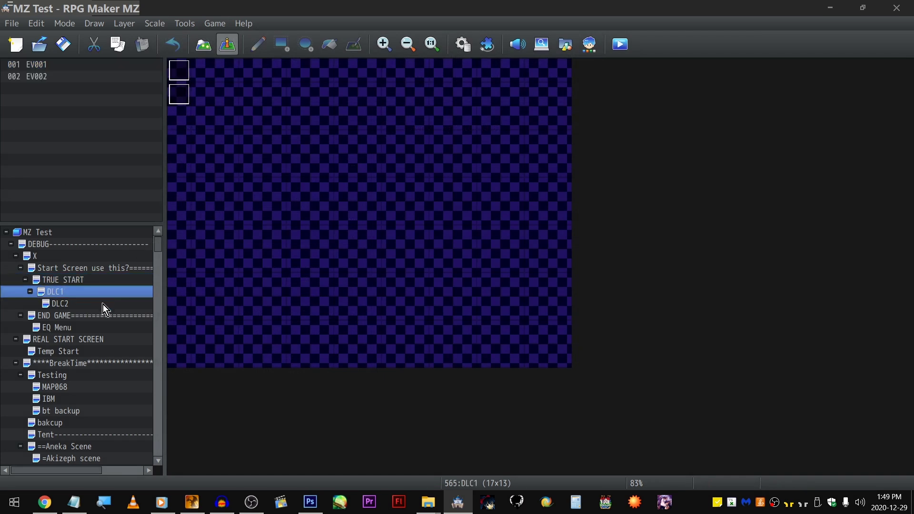
pyautogui.click(103, 303)
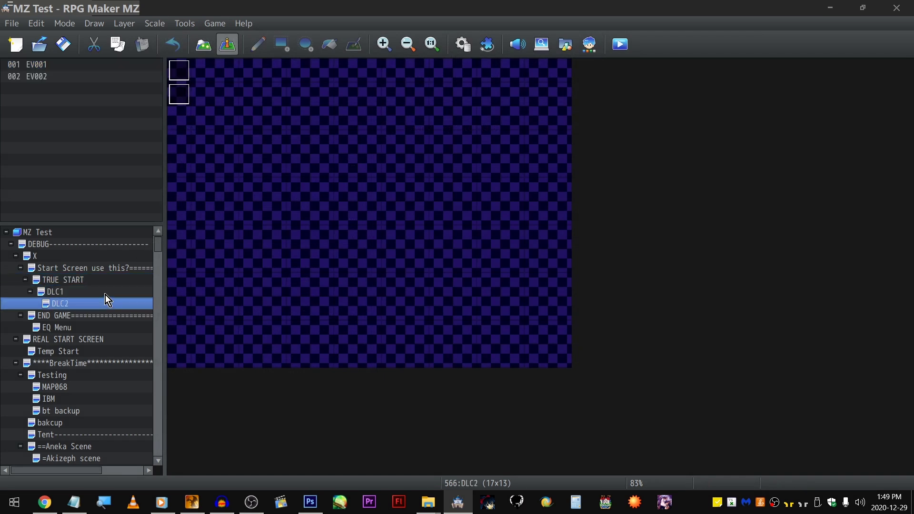
pyautogui.click(189, 100)
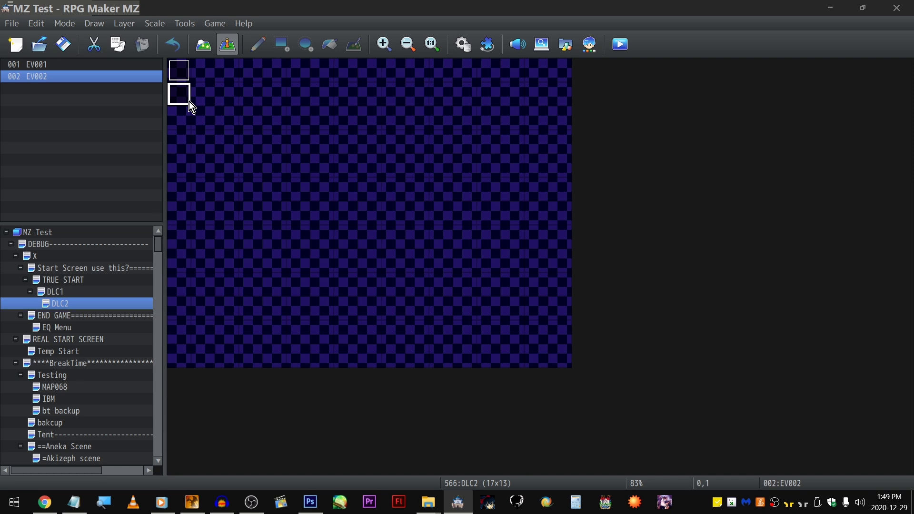
pyautogui.doubleClick(189, 101)
pyautogui.click(758, 32)
# - Check the database's System 1 settings and find Map563-SWIMSUIT DLC.json in the project folder, closing both
pyautogui.click(462, 45)
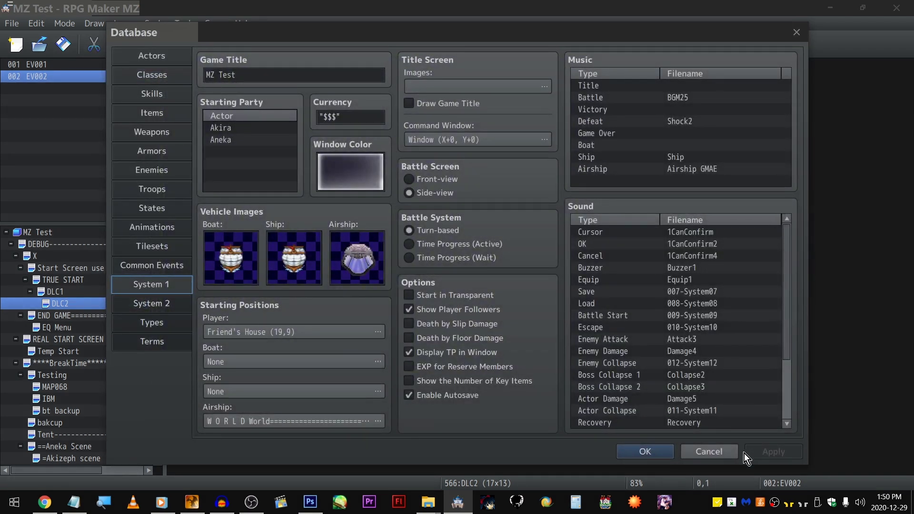
pyautogui.click(645, 451)
pyautogui.click(215, 23)
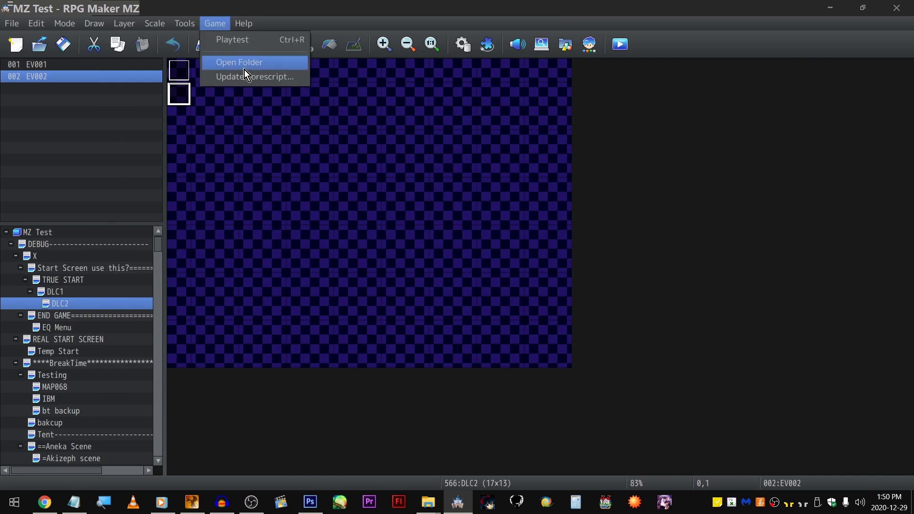
pyautogui.click(244, 69)
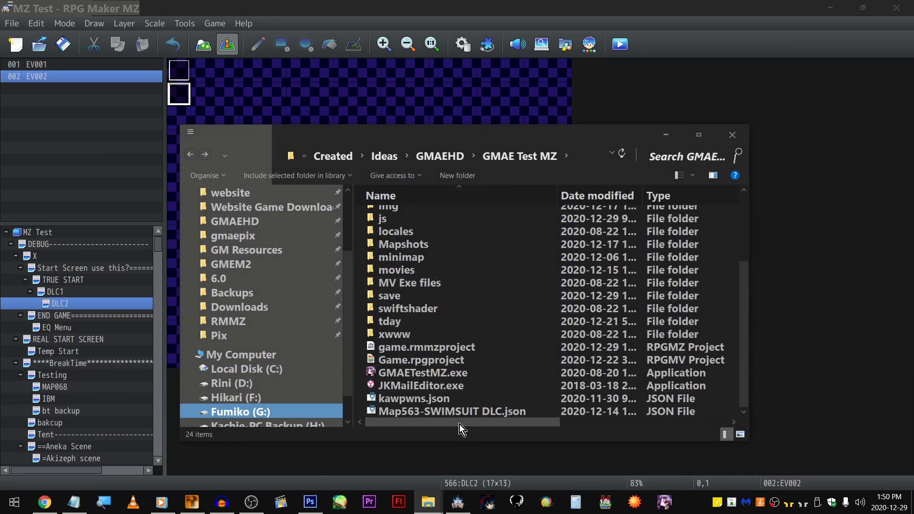
pyautogui.click(443, 413)
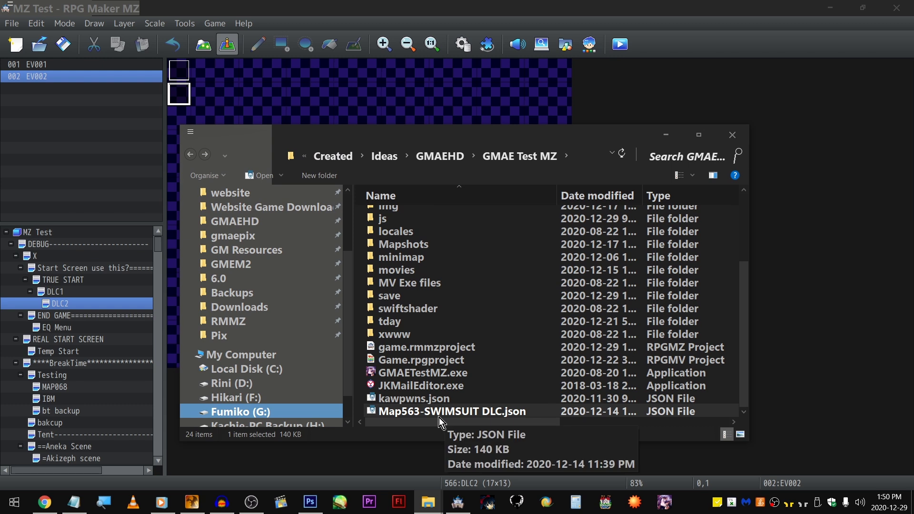
pyautogui.click(733, 134)
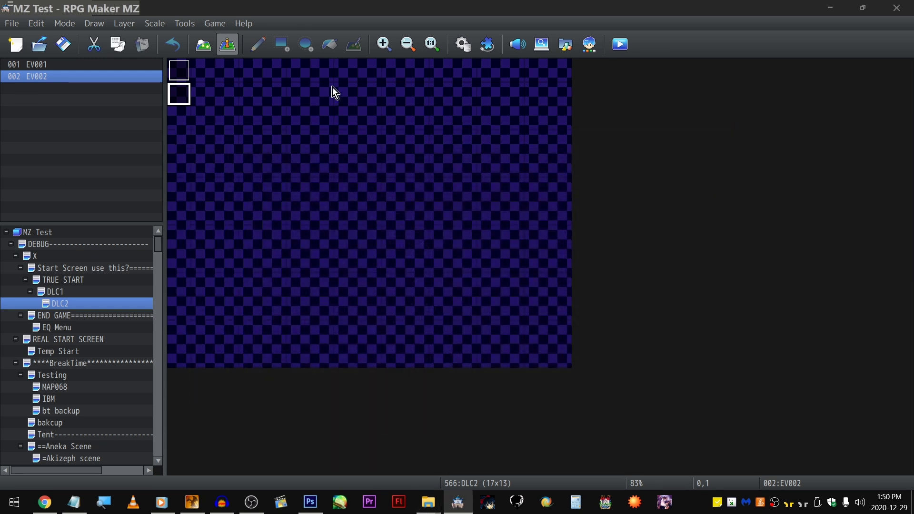
# - Examine the commands on page 1 of event EV002 on the DLC2 map and close it without changes
pyautogui.doubleClick(178, 95)
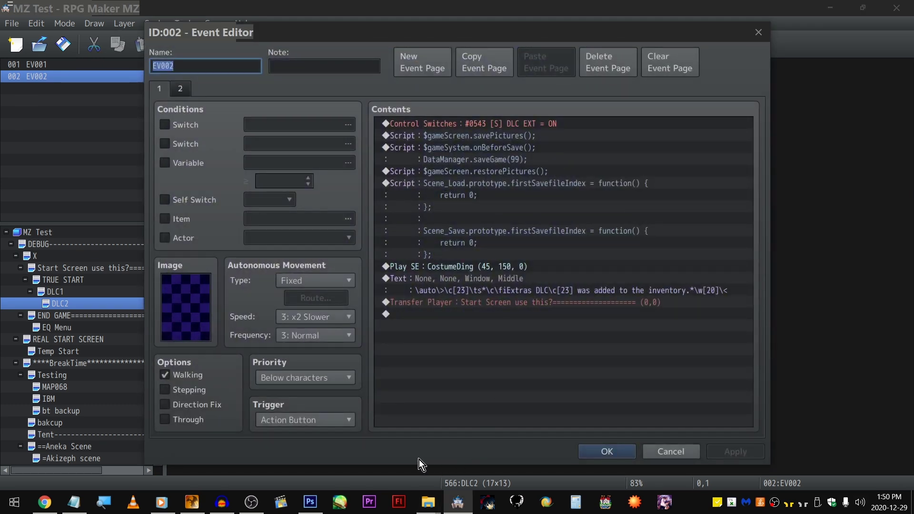
pyautogui.click(565, 313)
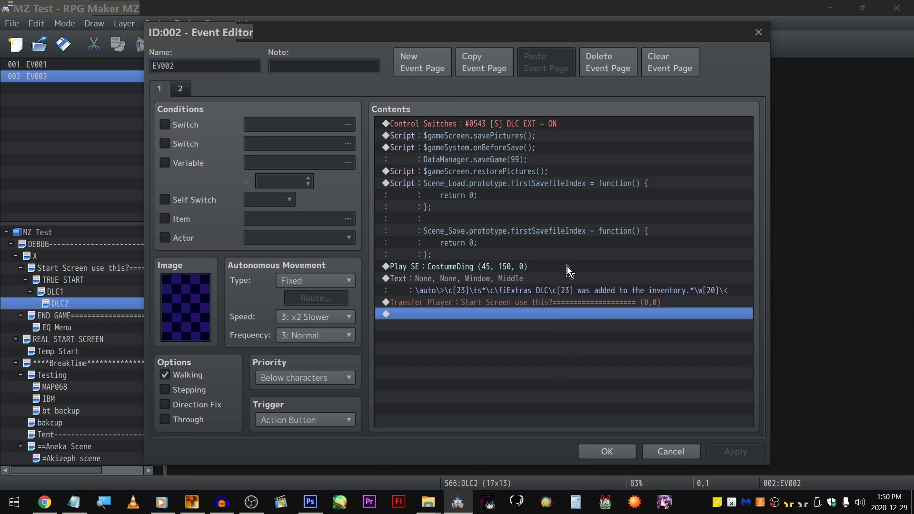
pyautogui.click(670, 455)
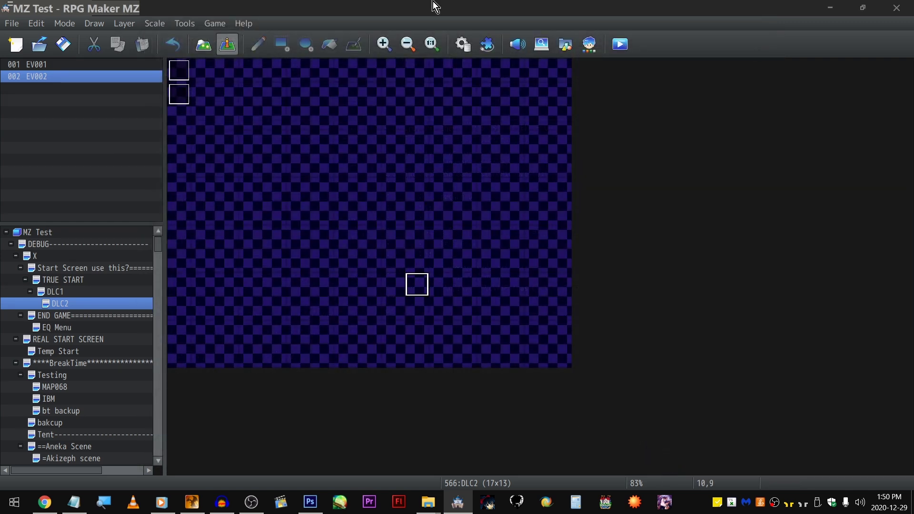
# - Search the database's common events by name for "dlc"
pyautogui.click(463, 45)
pyautogui.click(152, 265)
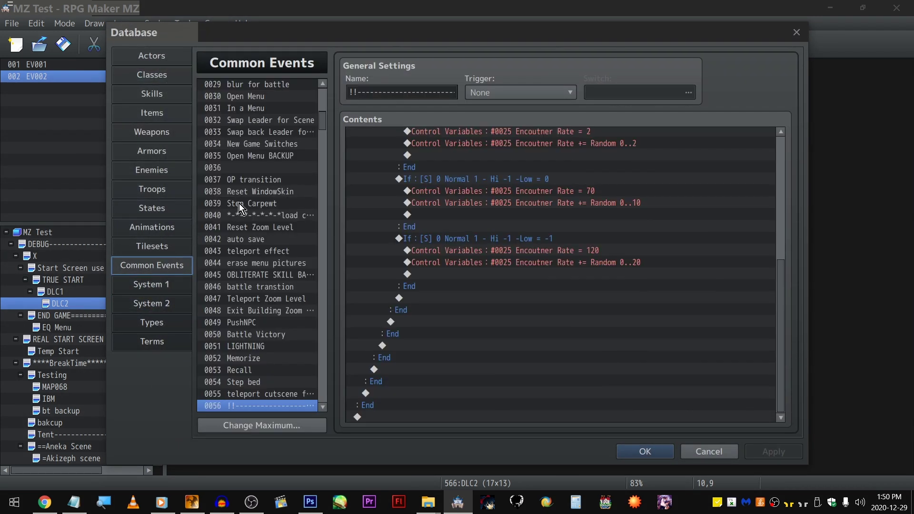
pyautogui.click(239, 204)
pyautogui.hotkey('ctrl', 'f')
pyautogui.press('Return')
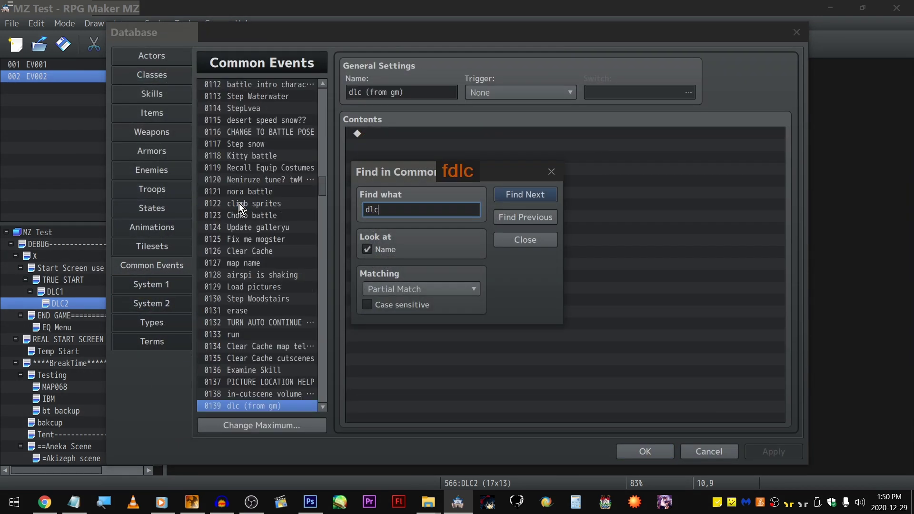
# - Find the next common event matching "dlc", read through the DLC event's commands and close the database without changes
pyautogui.press('Return')
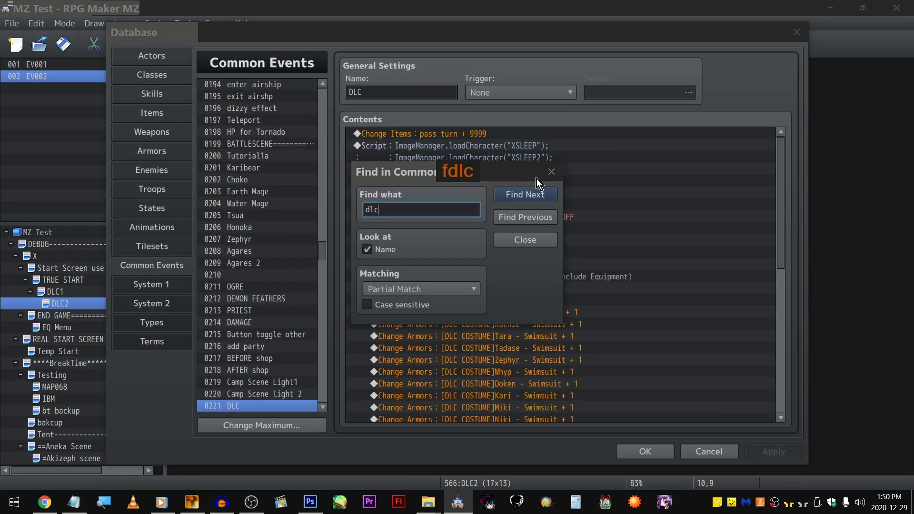
pyautogui.click(525, 240)
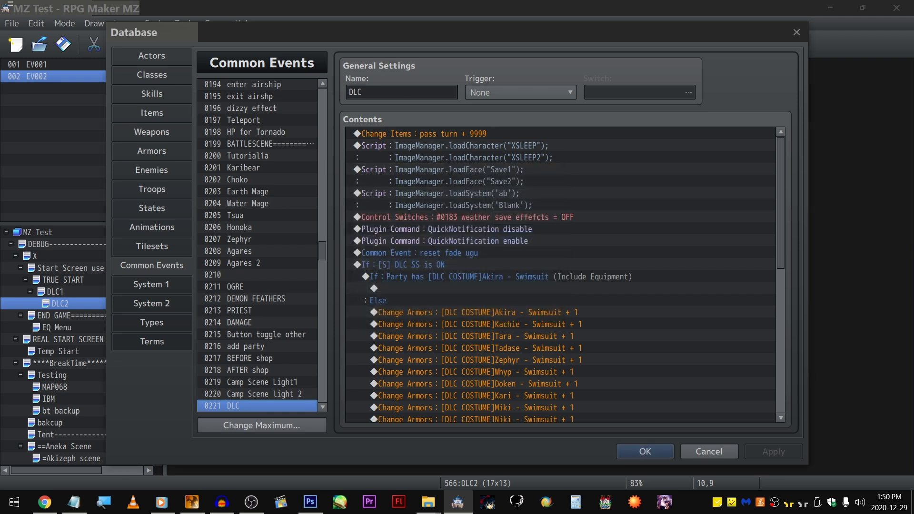
pyautogui.hotkey('alt', 'Tab')
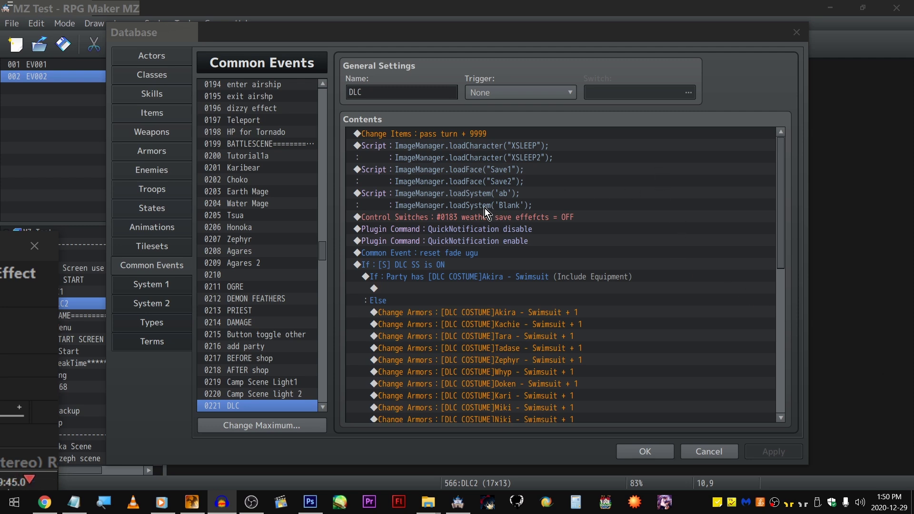
pyautogui.scroll(-9, 522, 330)
pyautogui.scroll(4, 579, 358)
pyautogui.scroll(-4, 570, 335)
pyautogui.moveTo(584, 275); pyautogui.dragTo(599, 362)
pyautogui.scroll(8, 605, 376)
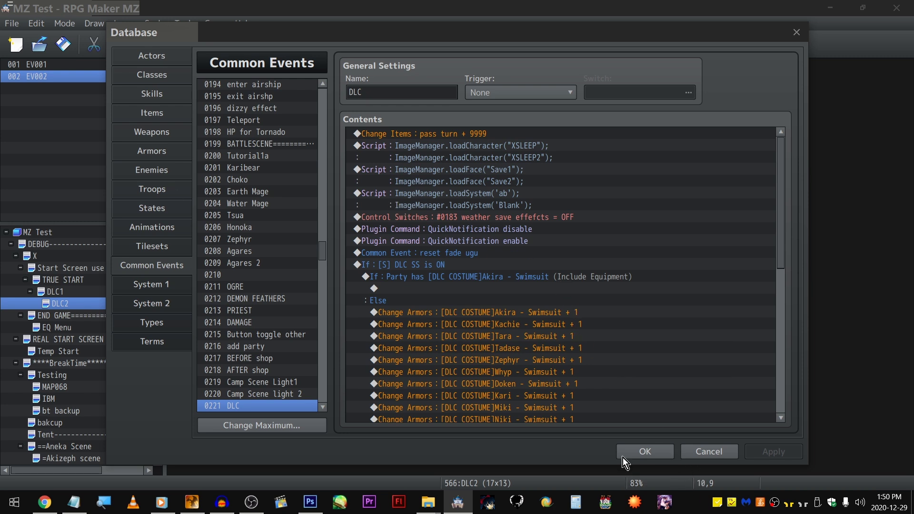
pyautogui.click(699, 452)
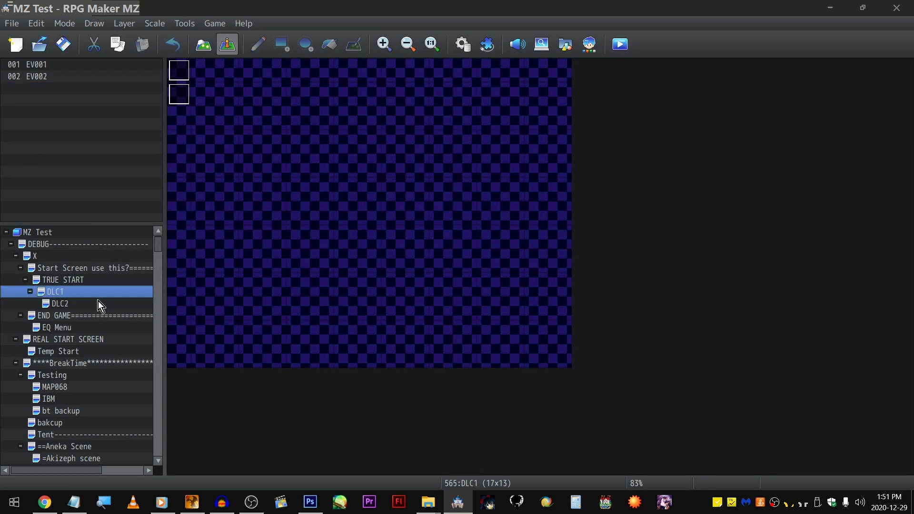
# - Examine the player transfer command in event EV001 on the DLC2 map and close the event without changes
pyautogui.doubleClick(179, 77)
pyautogui.click(510, 125)
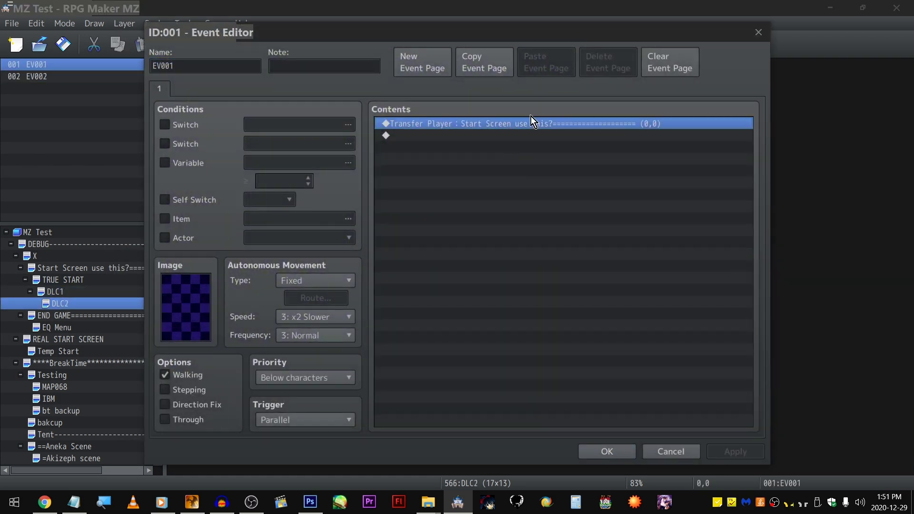
pyautogui.click(759, 31)
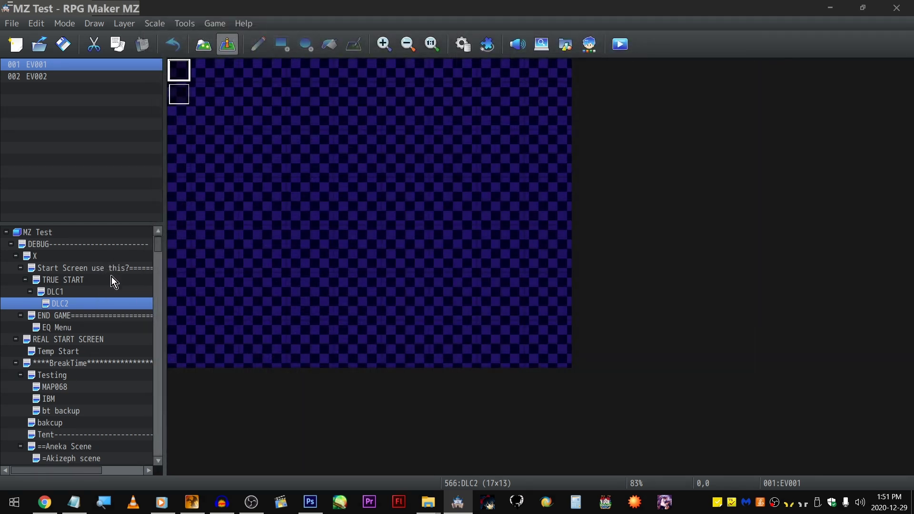
# - Show the "Start Screen use this?" map and select its event EV003
pyautogui.click(109, 270)
pyautogui.click(204, 94)
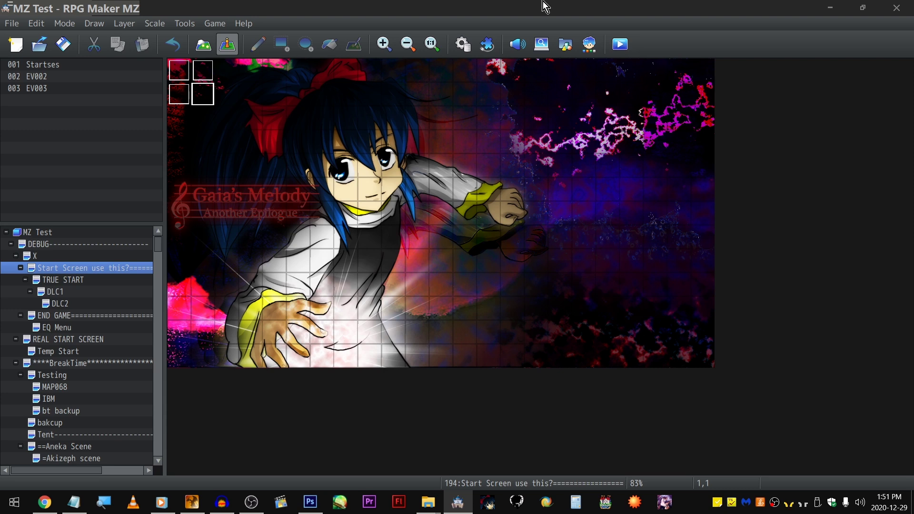
pyautogui.click(183, 351)
pyautogui.click(203, 97)
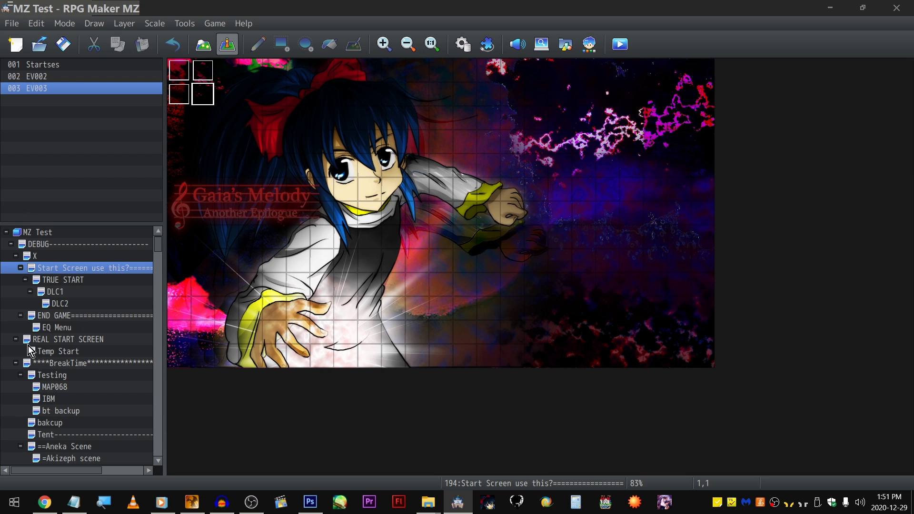
# - Browse the project's map list and display the Castle of Myth Gate map
pyautogui.scroll(-15, 129, 270)
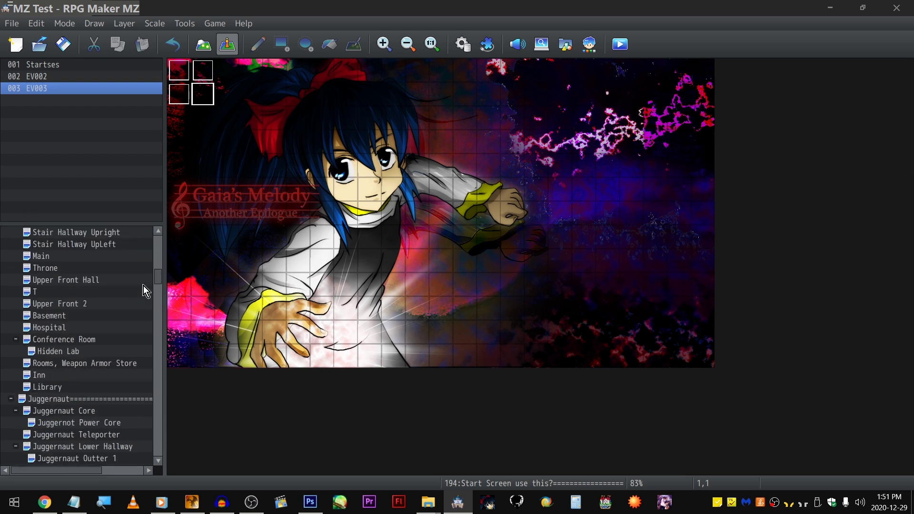
pyautogui.moveTo(160, 277); pyautogui.dragTo(154, 461)
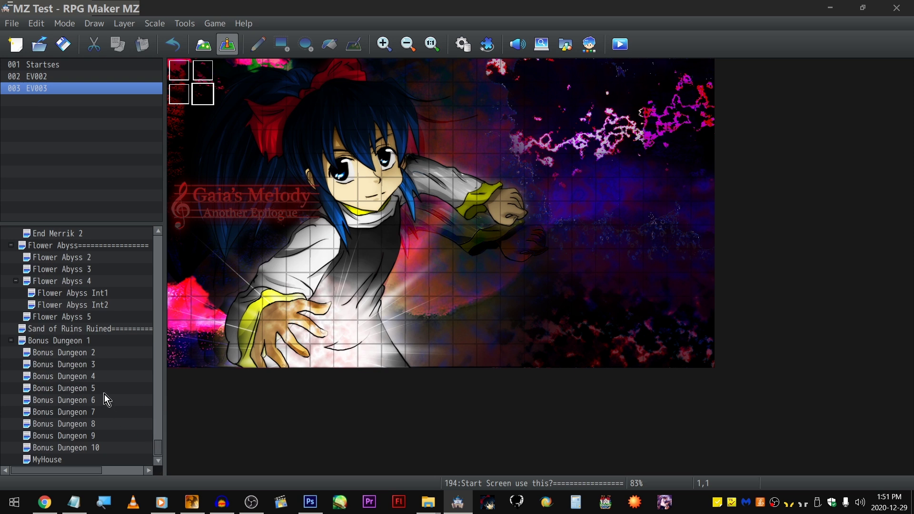
pyautogui.scroll(3, 108, 402)
pyautogui.scroll(4, 119, 410)
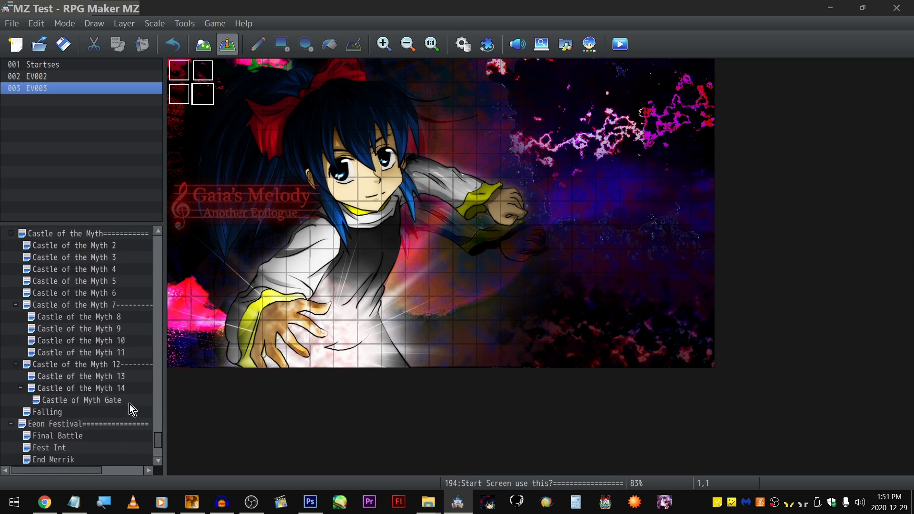
pyautogui.click(131, 402)
pyautogui.rightClick(131, 402)
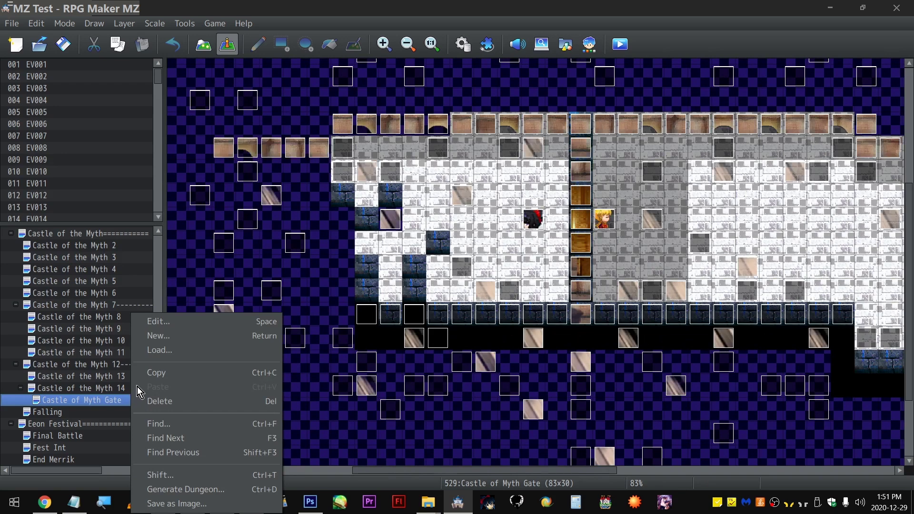
pyautogui.click(477, 208)
# - Locate and select event z beside the gate on the Castle of Myth Gate map
pyautogui.keyDown('ctrl'); pyautogui.scroll(-1, 663, 160); pyautogui.keyUp('ctrl')
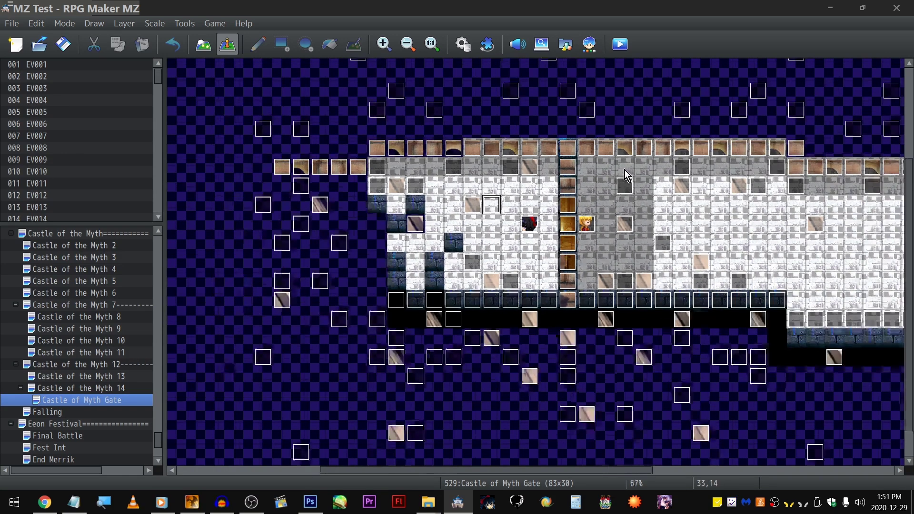
pyautogui.scroll(3, 626, 169)
pyautogui.moveTo(470, 473); pyautogui.dragTo(515, 470)
pyautogui.click(496, 310)
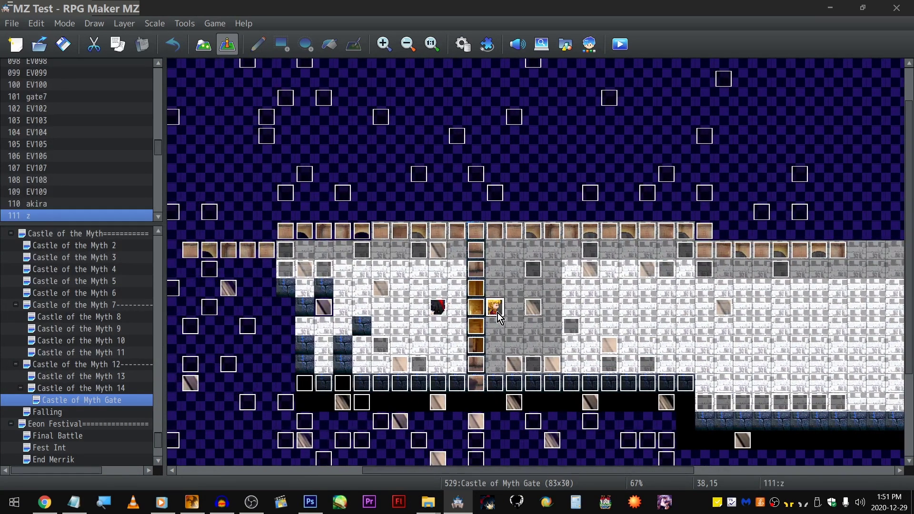
pyautogui.scroll(-3, 498, 313)
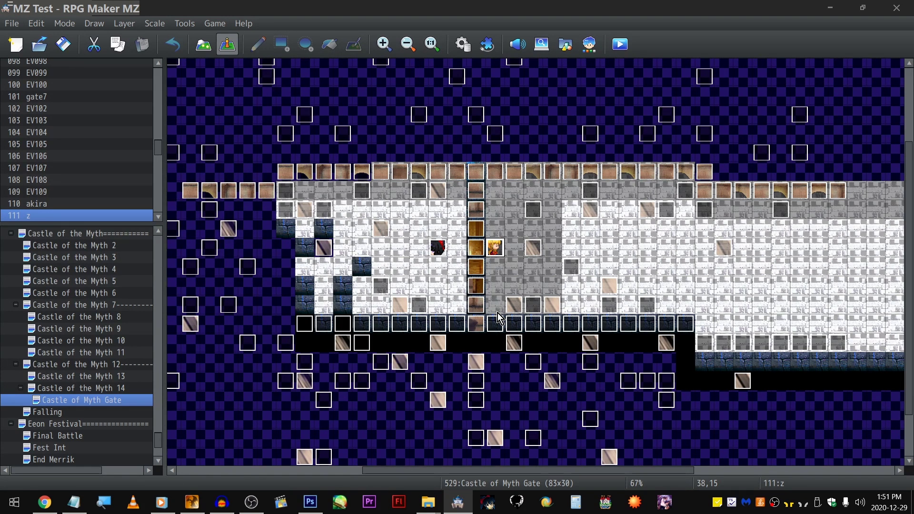
pyautogui.scroll(1, 498, 313)
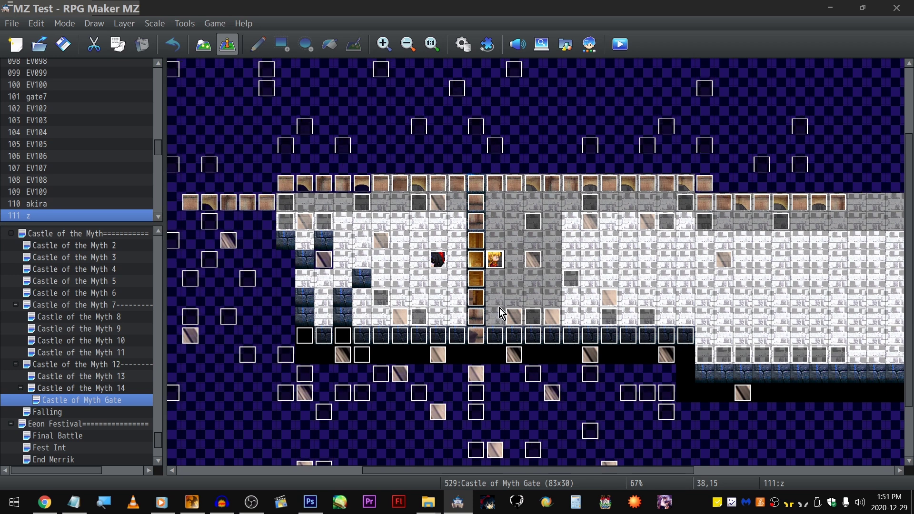
# - Examine event z's command list, including the this.jump_to(43,15) script, and close the event without changes
pyautogui.doubleClick(493, 266)
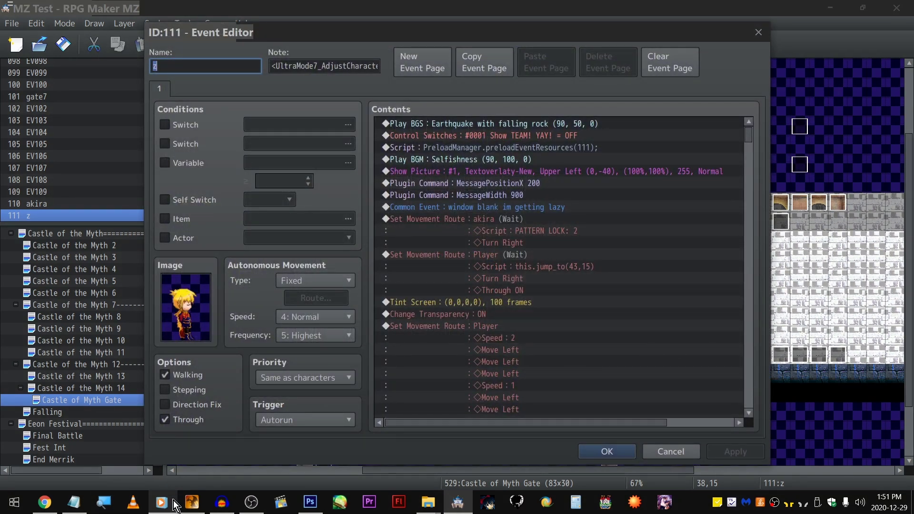
pyautogui.moveTo(172, 503)
pyautogui.click(179, 477)
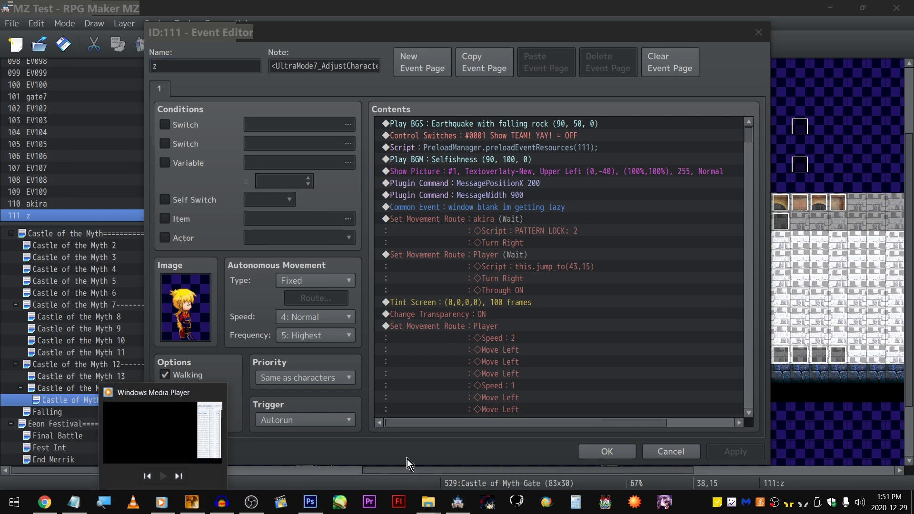
pyautogui.click(523, 270)
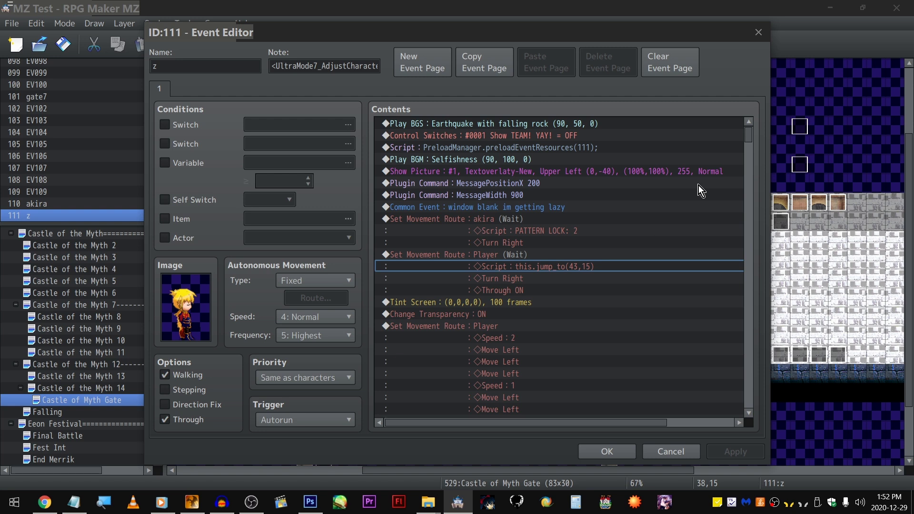
pyautogui.moveTo(746, 135); pyautogui.dragTo(739, 115)
pyautogui.click(666, 457)
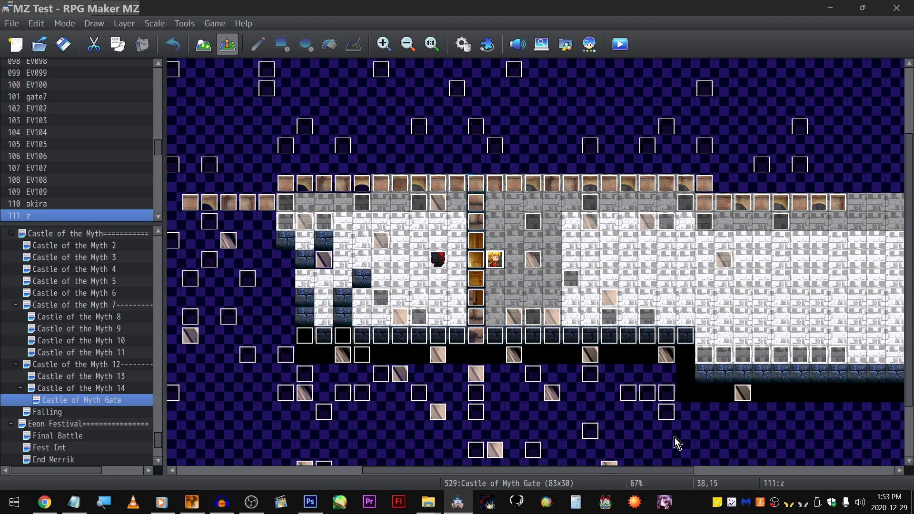
# - Reopen event z, inspect the PATTERN LOCK script and the movement route commands, and cancel out of it
pyautogui.click(494, 128)
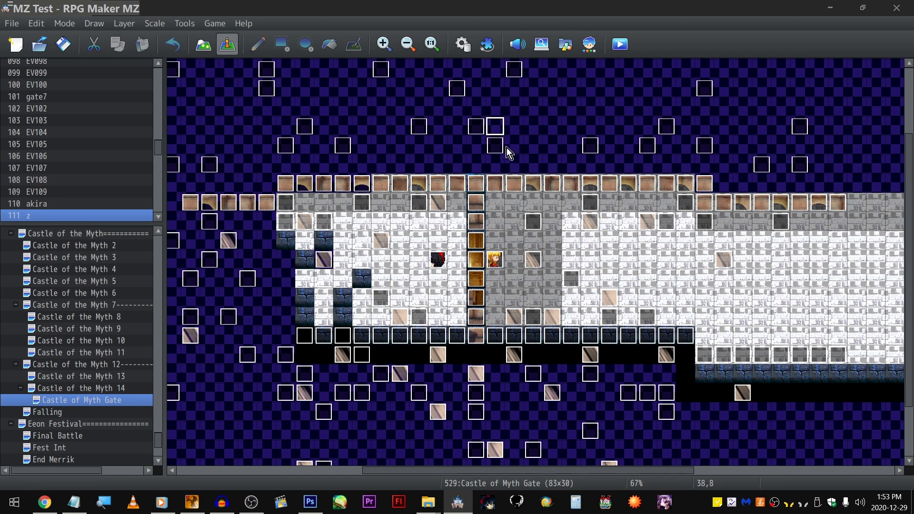
pyautogui.doubleClick(498, 266)
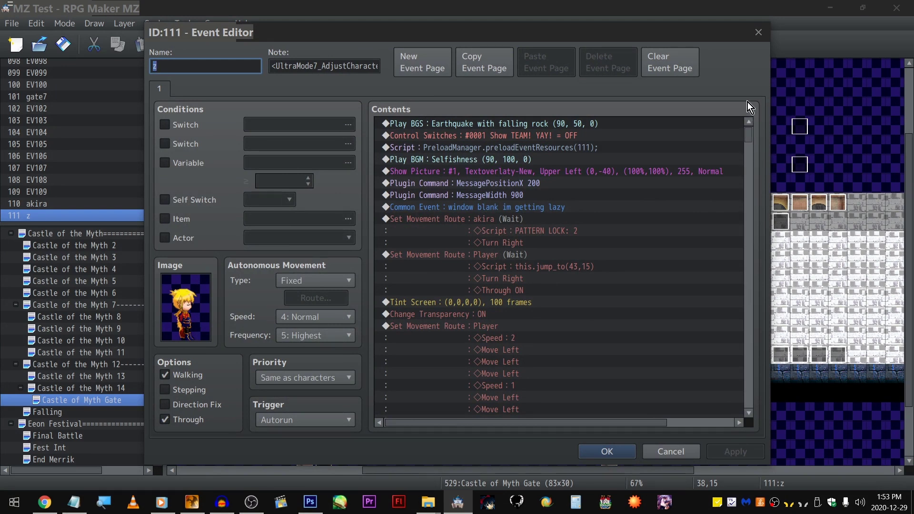
pyautogui.click(553, 231)
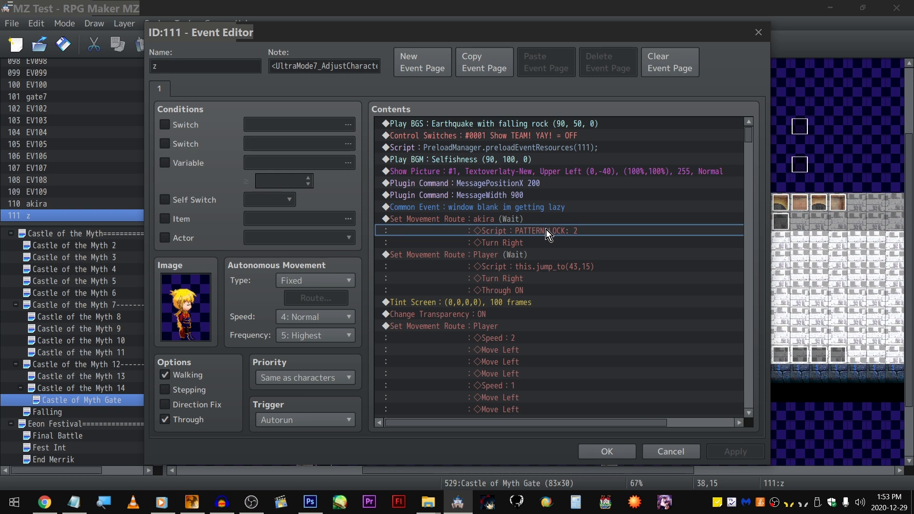
pyautogui.click(625, 254)
pyautogui.click(626, 231)
pyautogui.click(678, 454)
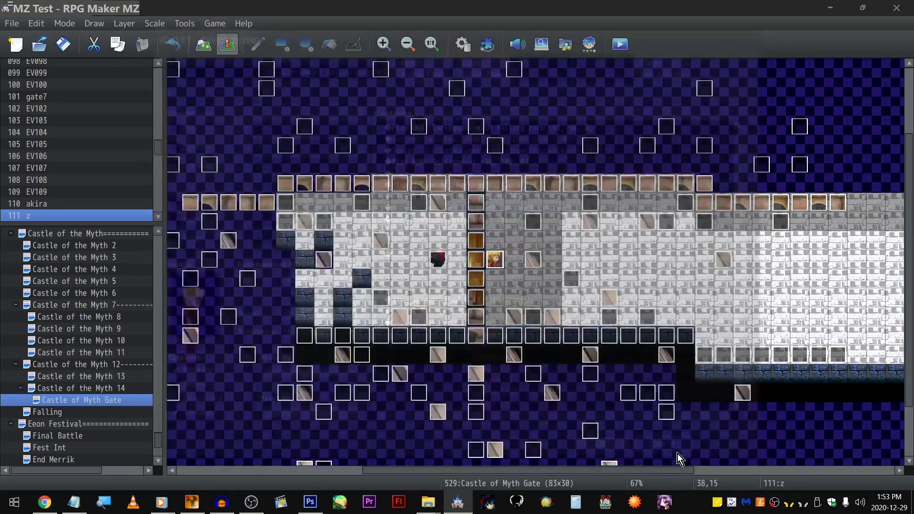
# - Show event z's settings and commands again, repositioning the event editor window before closing it without changes
pyautogui.doubleClick(492, 258)
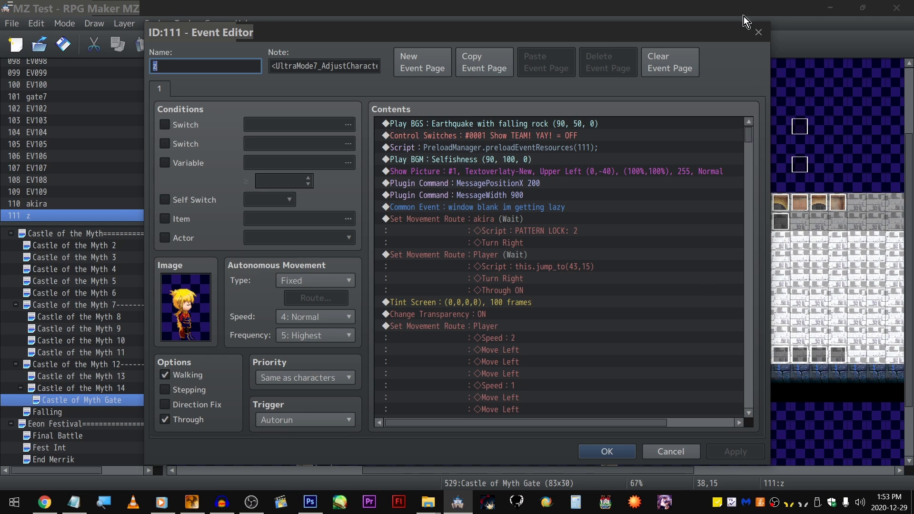
pyautogui.moveTo(704, 29); pyautogui.dragTo(717, 81)
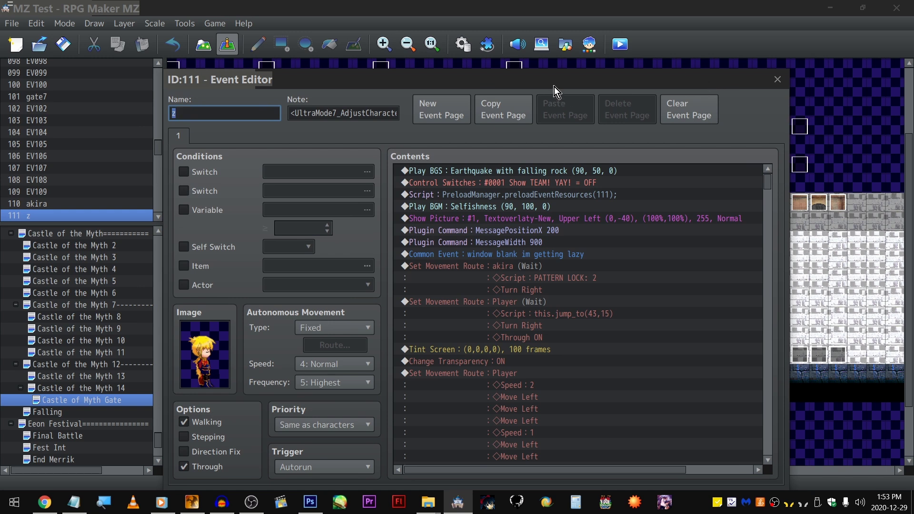
pyautogui.moveTo(555, 87); pyautogui.dragTo(540, 55)
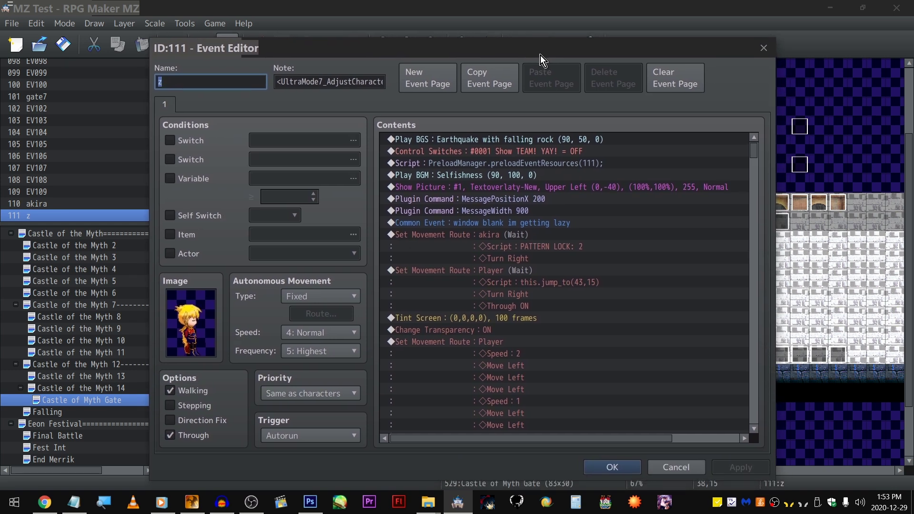
pyautogui.click(665, 468)
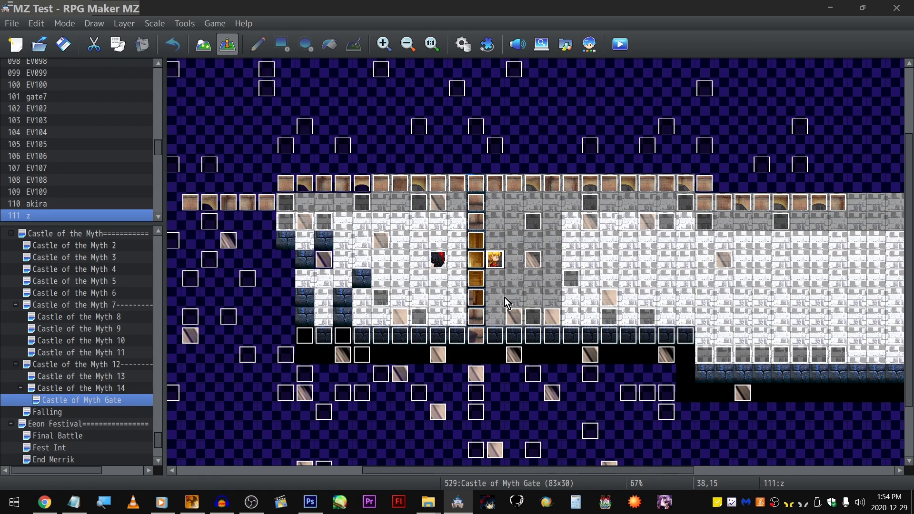
# - Examine the events around the gate and in the empty area above it, and look through the neighbouring map names
pyautogui.scroll(-4, 350, 241)
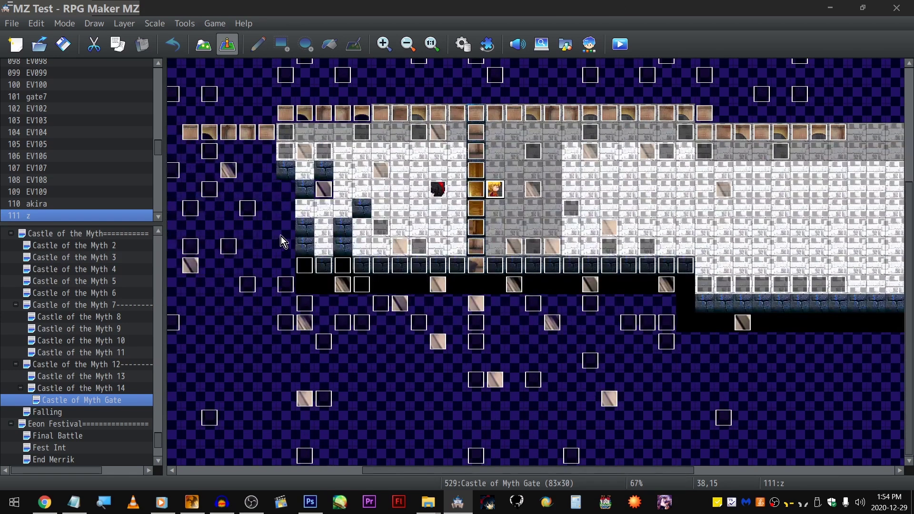
pyautogui.scroll(9, 426, 223)
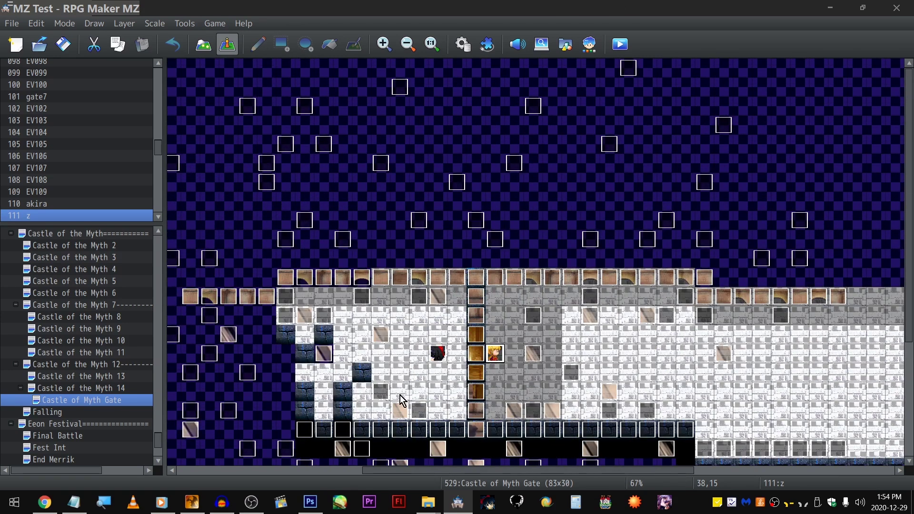
pyautogui.moveTo(442, 473)
pyautogui.mouseDown()
pyautogui.moveTo(398, 471)
pyautogui.moveTo(430, 473)
pyautogui.mouseUp()
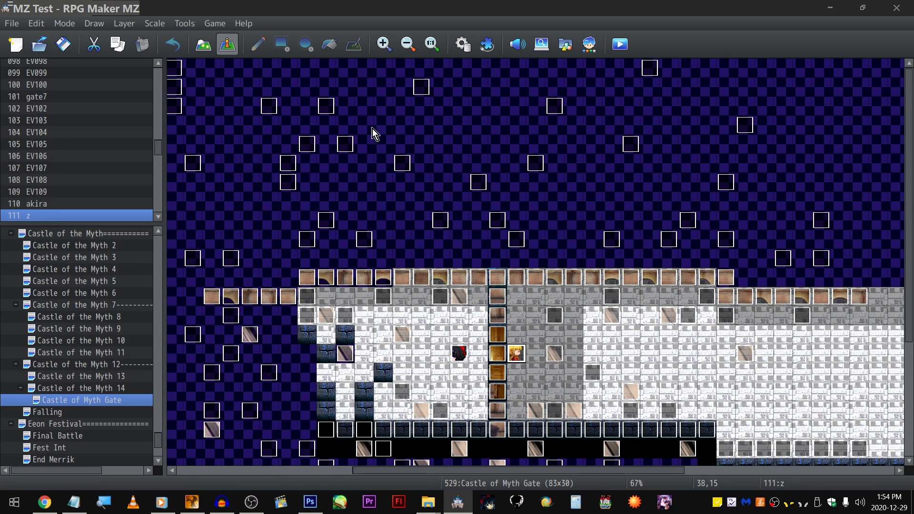
pyautogui.click(349, 219)
pyautogui.click(604, 189)
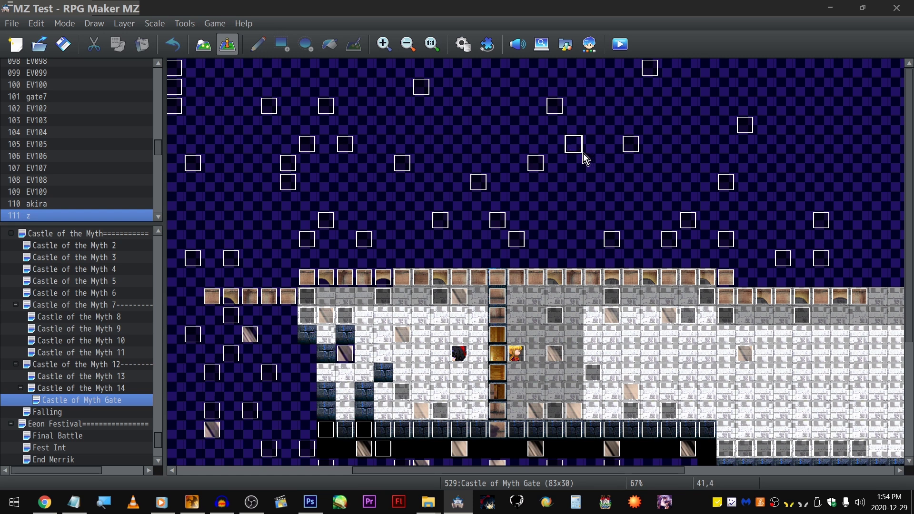
pyautogui.click(517, 94)
pyautogui.click(505, 72)
pyautogui.click(572, 148)
pyautogui.scroll(-3, 502, 216)
pyautogui.scroll(-2, 57, 405)
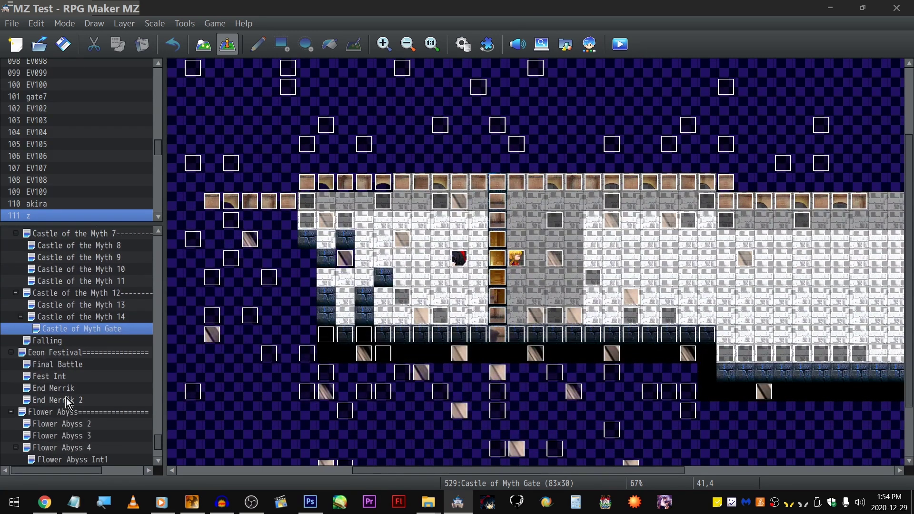
pyautogui.scroll(3, 97, 369)
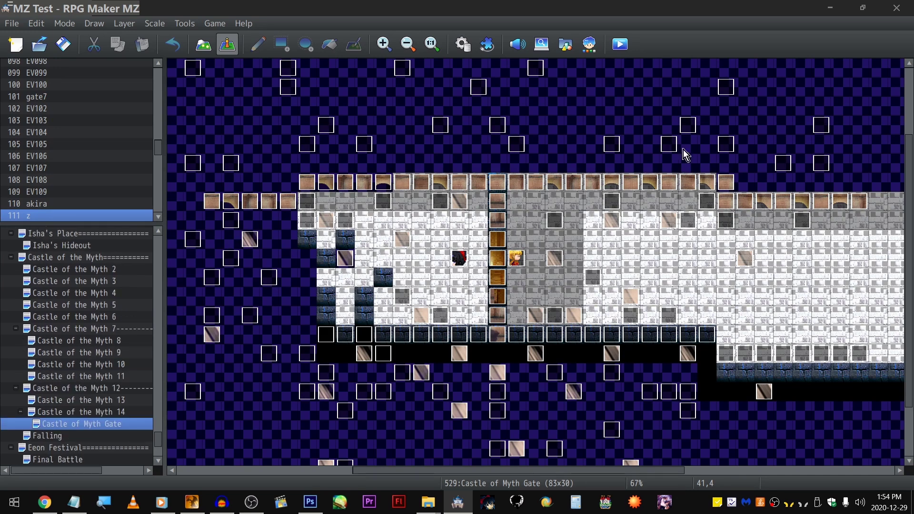
# - Search the map list from its start for "teralolz" by name, opening the Ruins of Teralolz map and closing the search
pyautogui.scroll(-1, 132, 418)
pyautogui.scroll(-1, 132, 423)
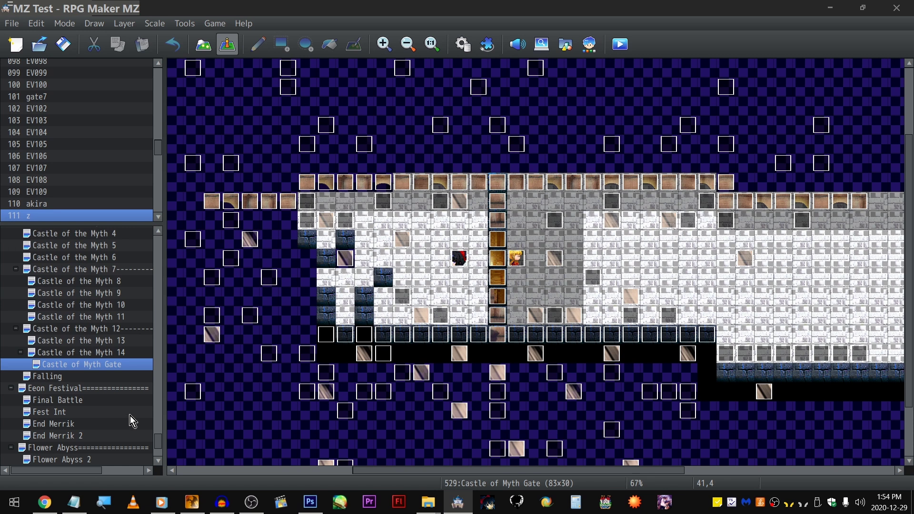
pyautogui.scroll(-5, 139, 369)
pyautogui.scroll(9, 138, 378)
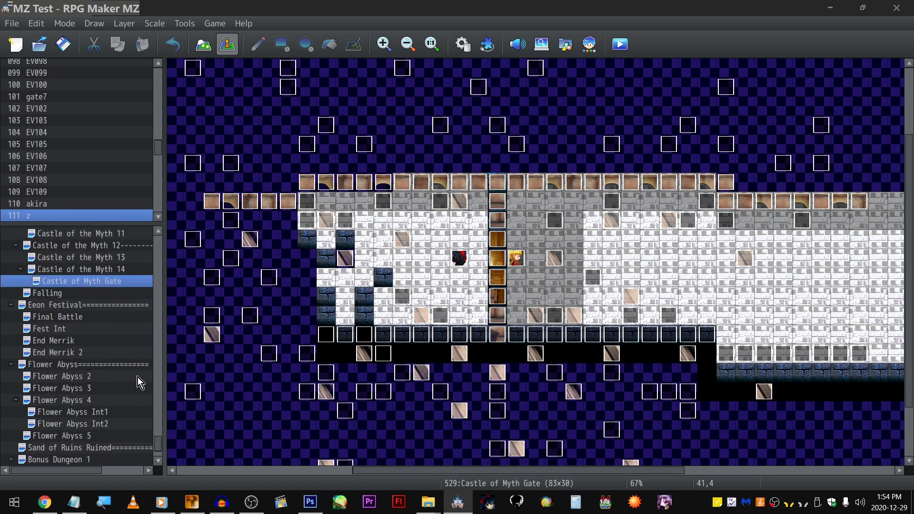
pyautogui.scroll(6, 124, 357)
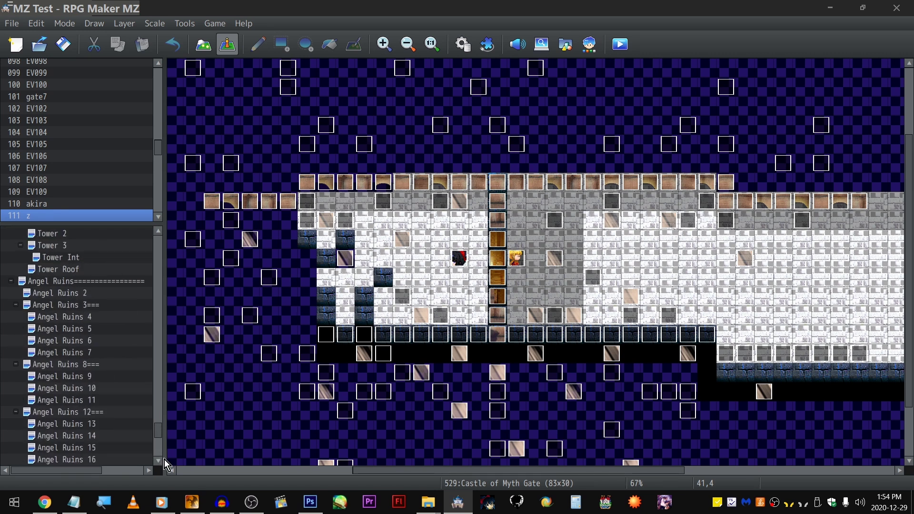
pyautogui.click(105, 381)
pyautogui.press('Home')
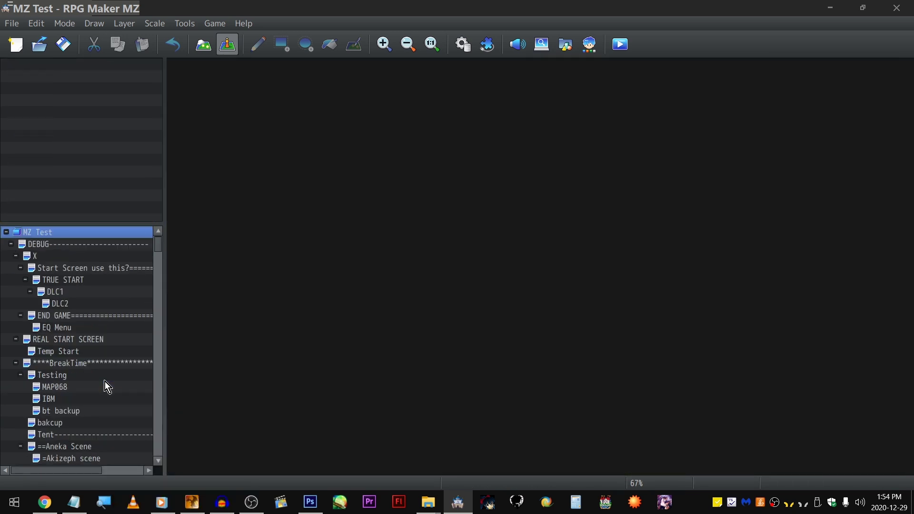
pyautogui.hotkey('ctrl', 'f')
pyautogui.write('teralolz')
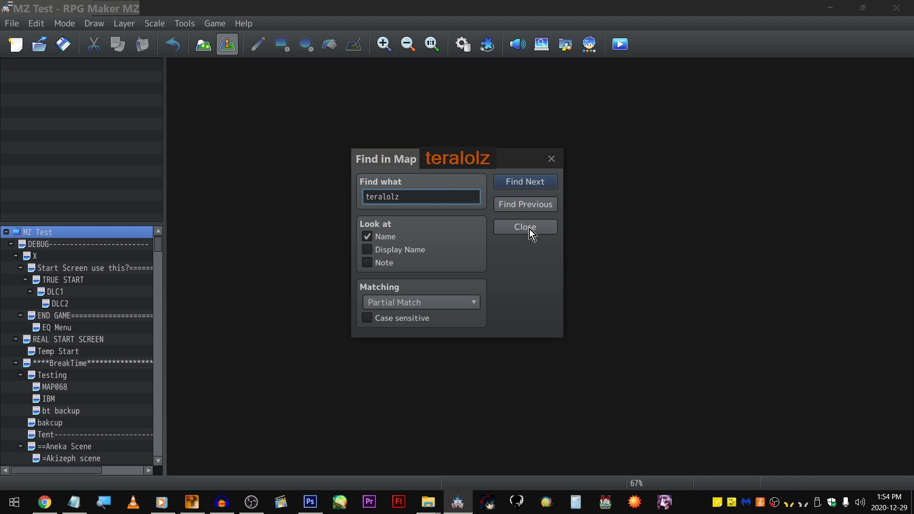
pyautogui.press('Return')
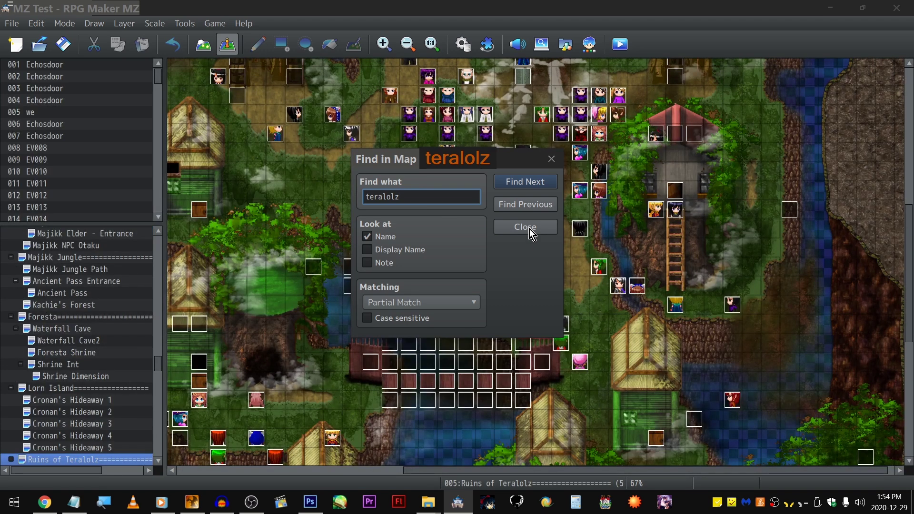
pyautogui.click(525, 227)
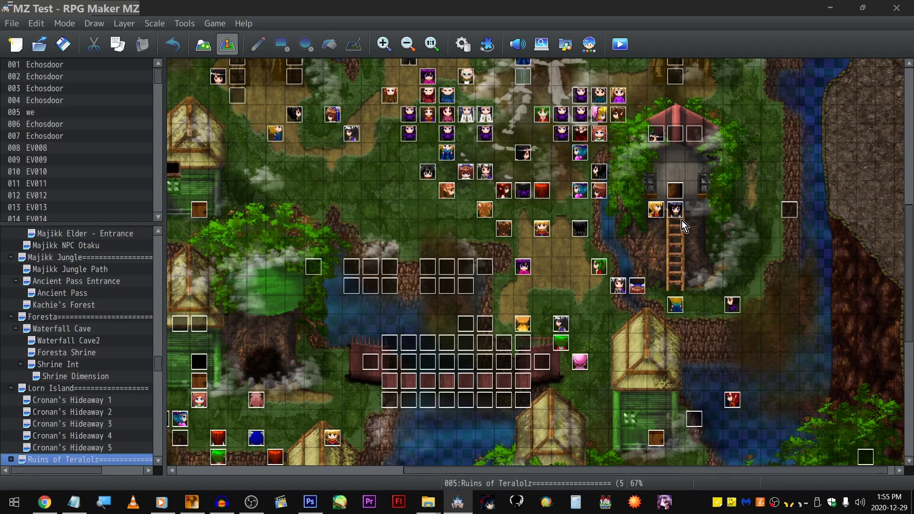
# - Look through the maps nested under Ruins of Teralolz and open the What's Left of Teralolz map
pyautogui.scroll(-6, 89, 401)
pyautogui.scroll(2, 61, 375)
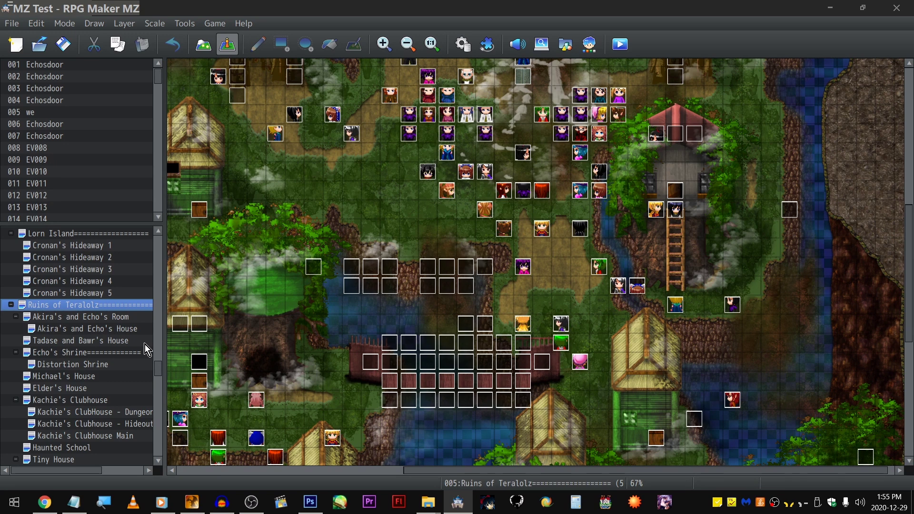
pyautogui.scroll(-2, 144, 345)
pyautogui.scroll(-2, 140, 357)
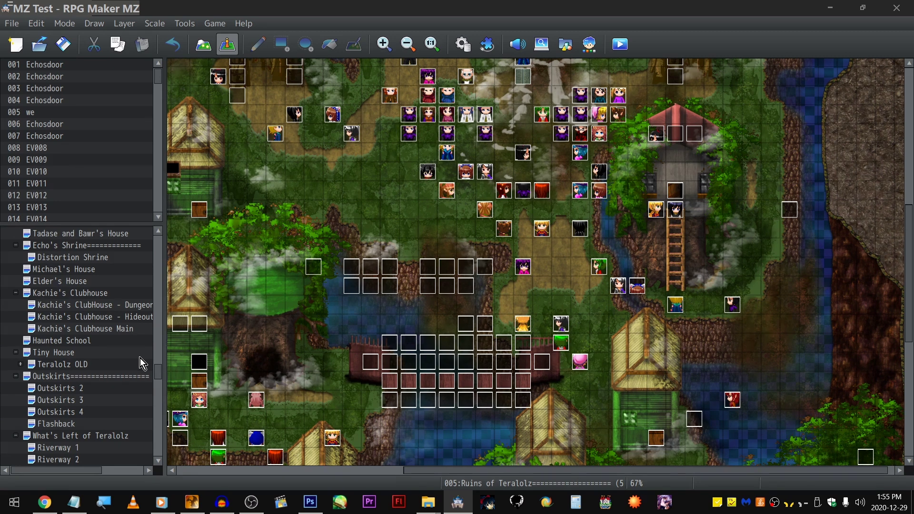
pyautogui.scroll(-2, 120, 355)
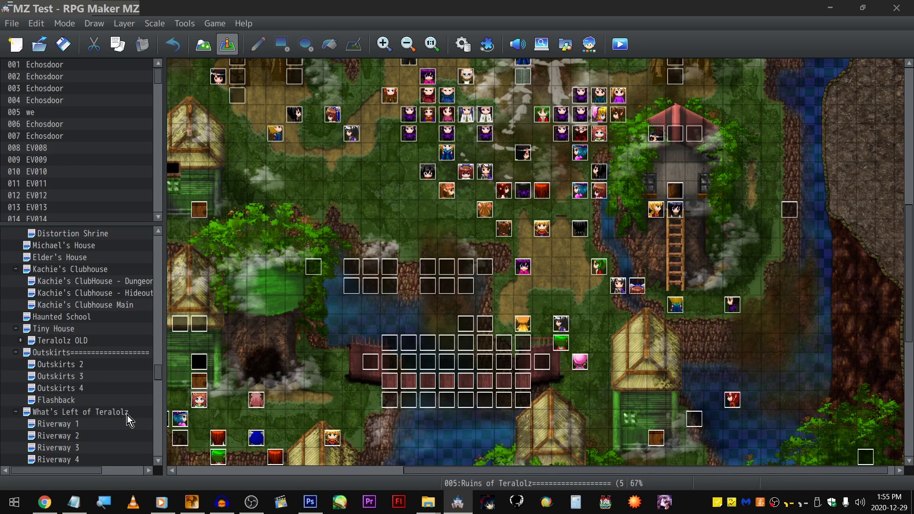
pyautogui.click(127, 414)
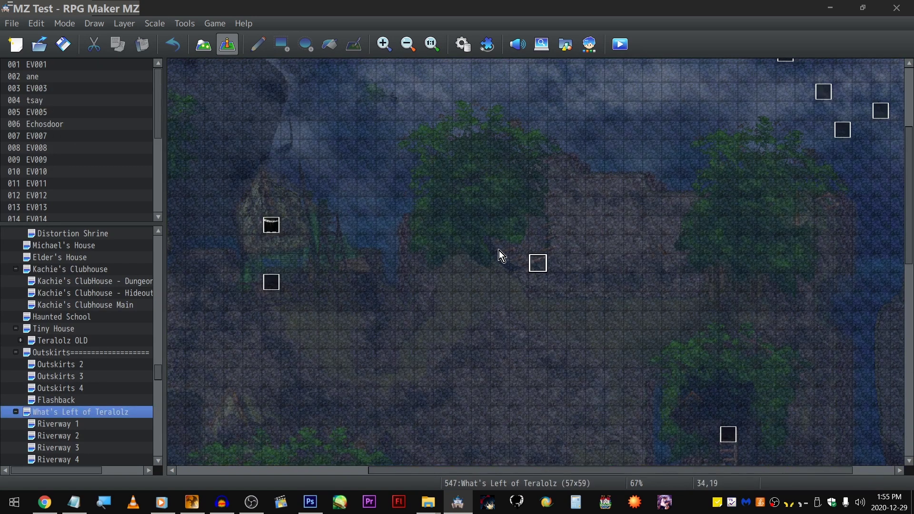
# - Examine the terrain and event placement across the What's Left of Teralolz map at a reduced zoom
pyautogui.keyDown('ctrl'); pyautogui.scroll(-2, 433, 265); pyautogui.keyUp('ctrl')
pyautogui.scroll(-5, 436, 271)
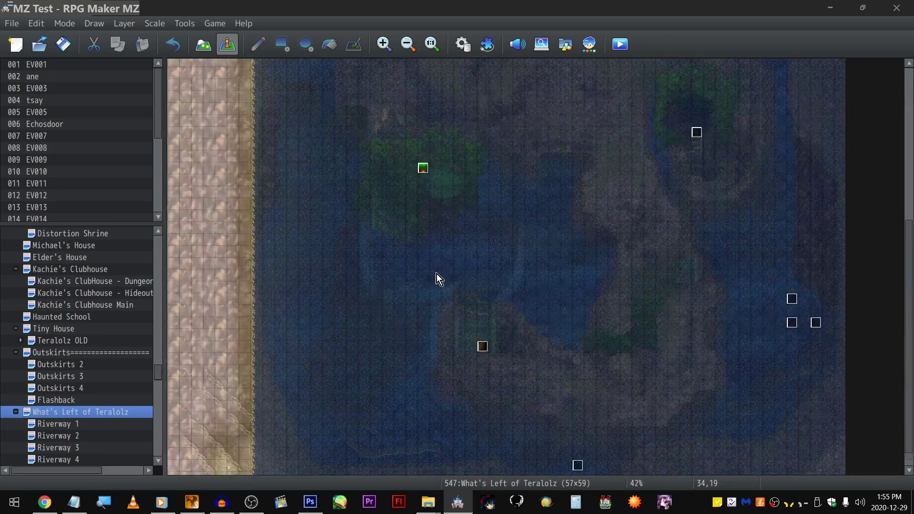
pyautogui.scroll(6, 437, 286)
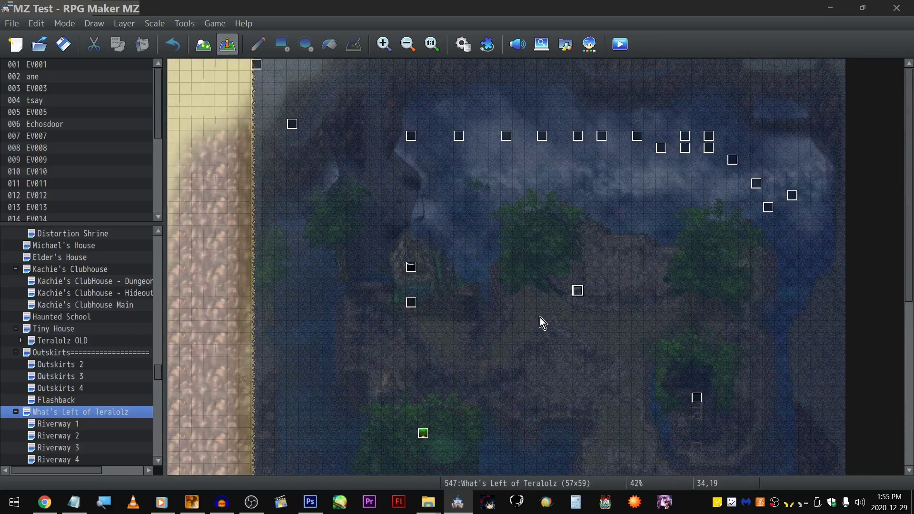
pyautogui.keyDown('ctrl'); pyautogui.scroll(1, 568, 308); pyautogui.keyUp('ctrl')
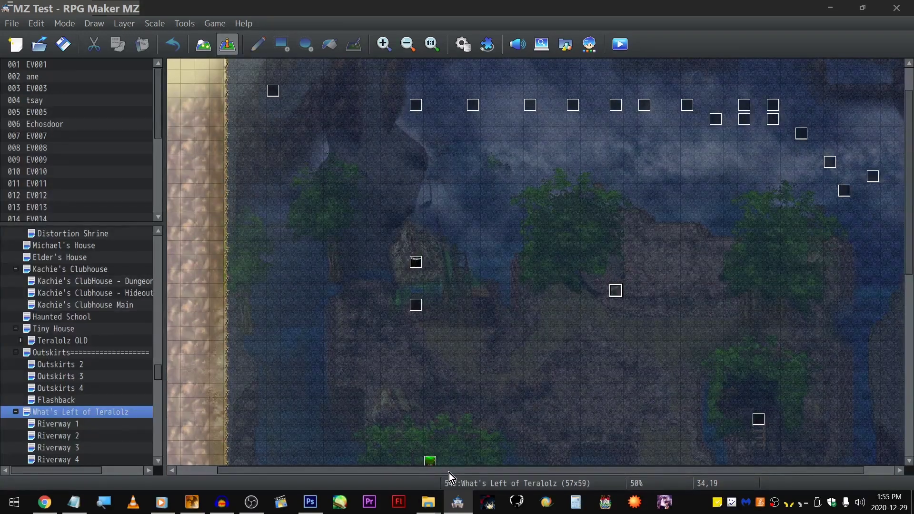
pyautogui.hscroll(1, 546, 465)
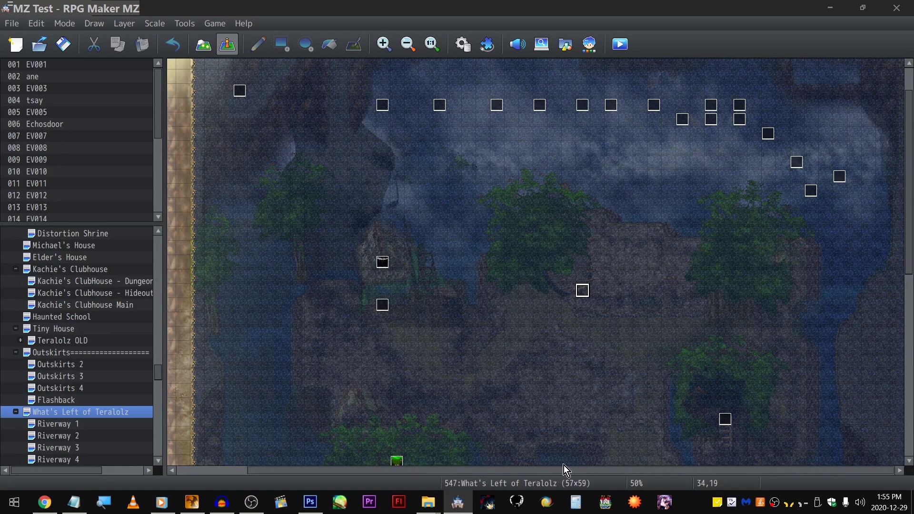
pyautogui.moveTo(577, 296); pyautogui.dragTo(577, 398)
pyautogui.scroll(-8, 575, 398)
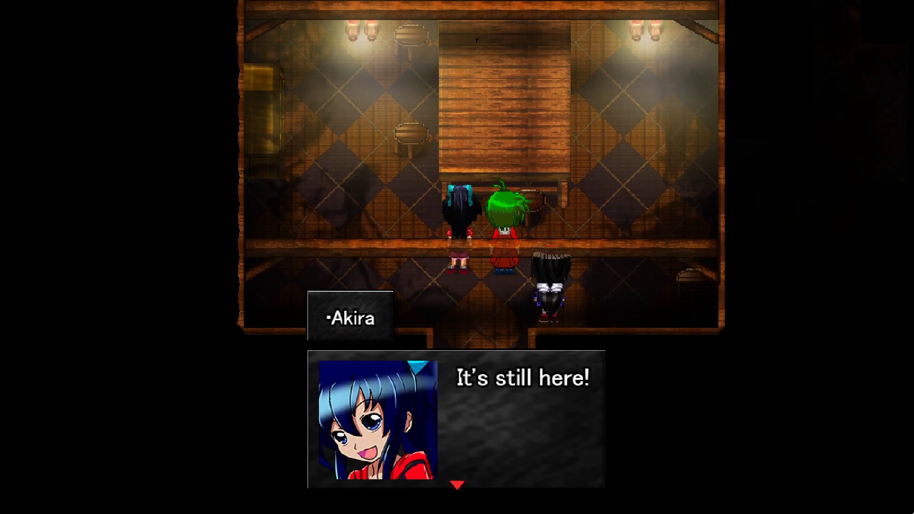
pyautogui.press('Return')
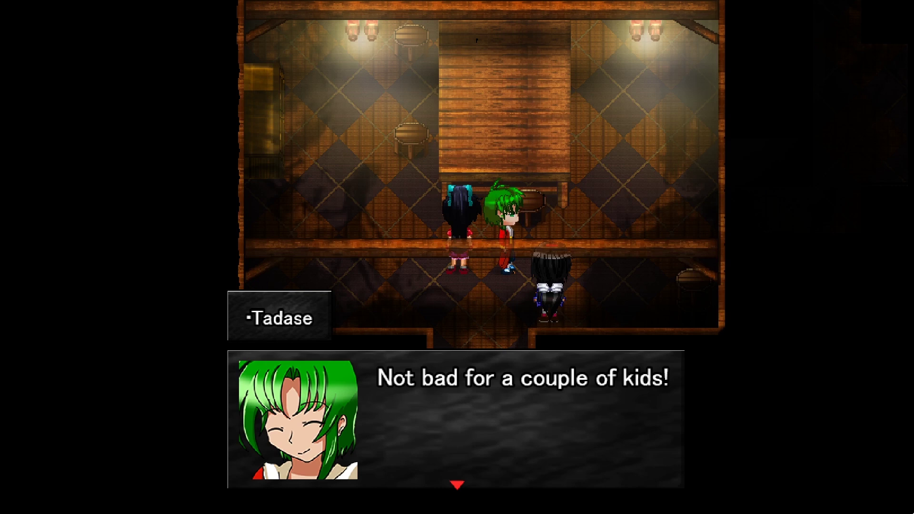
pyautogui.press('Return')
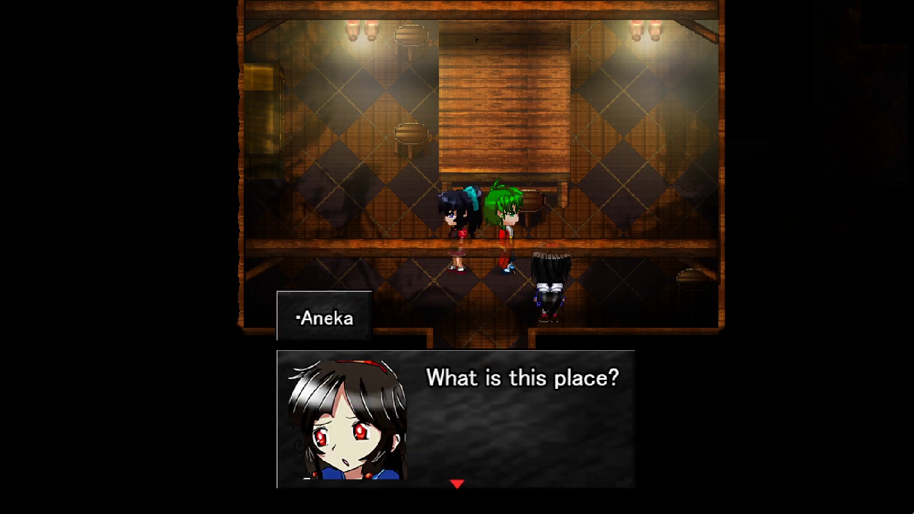
pyautogui.press('Return')
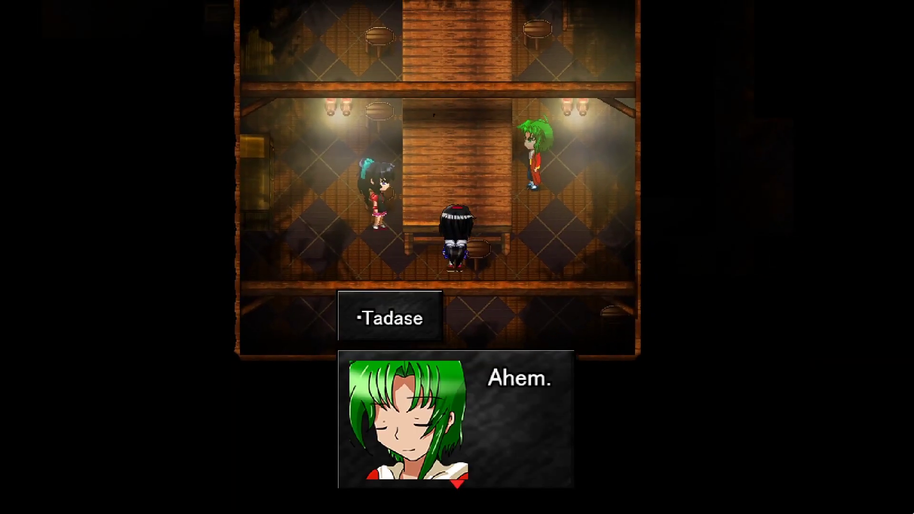
pyautogui.press('Return')
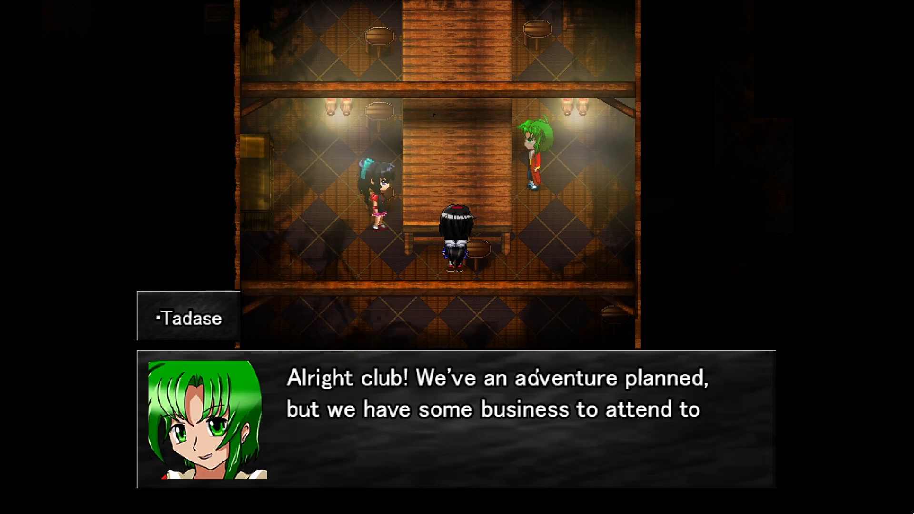
pyautogui.press('Return')
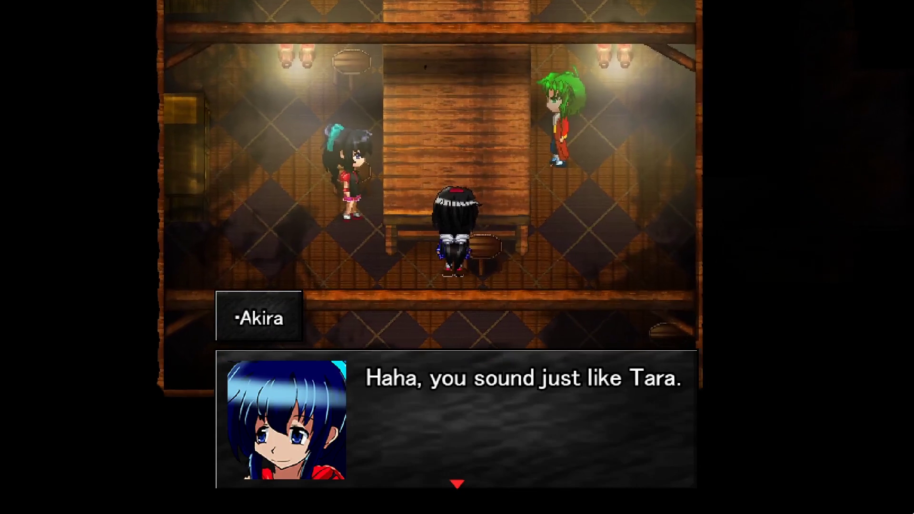
pyautogui.press('Return')
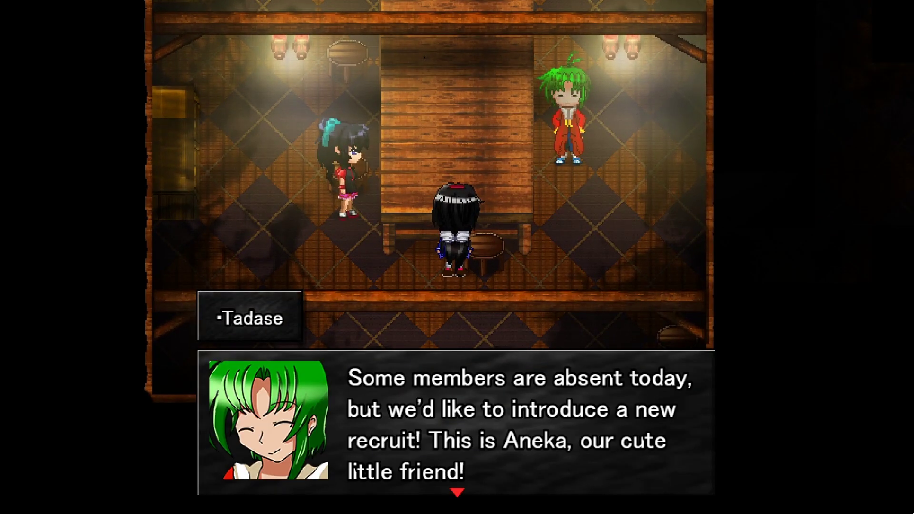
pyautogui.press('Return')
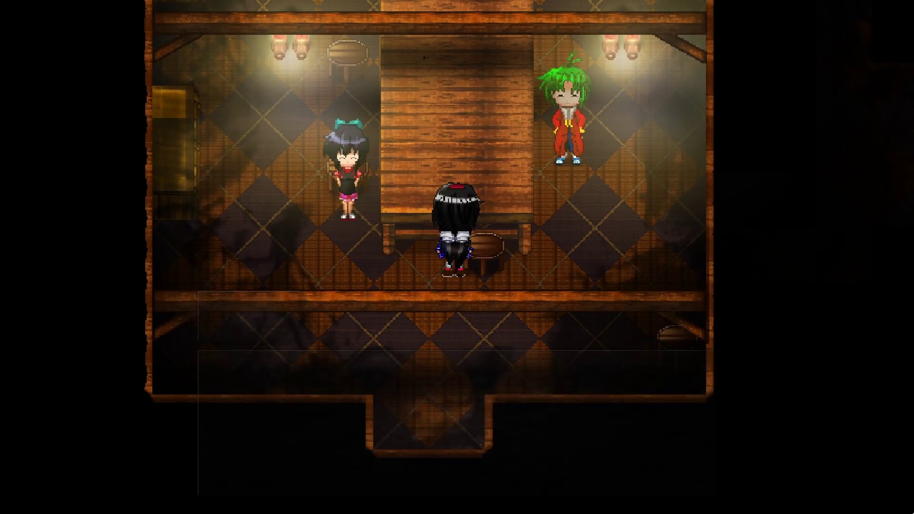
pyautogui.press('Return')
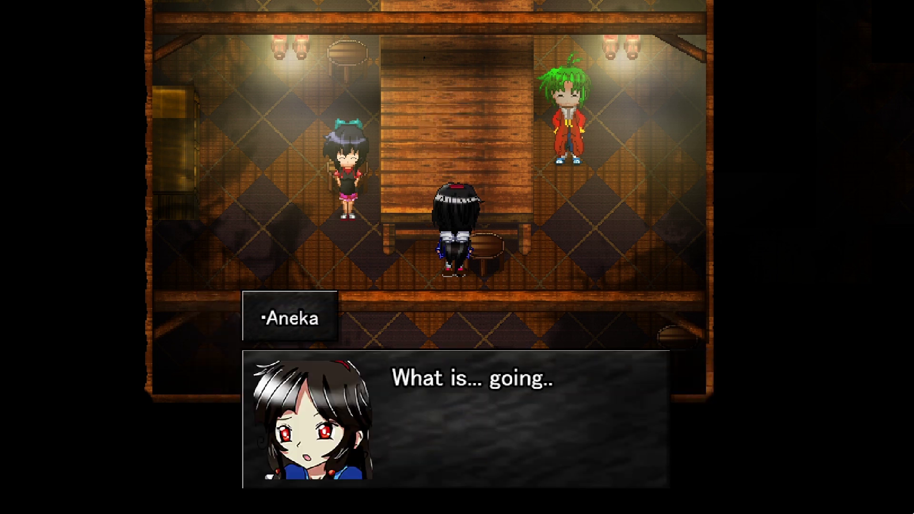
pyautogui.press('Return')
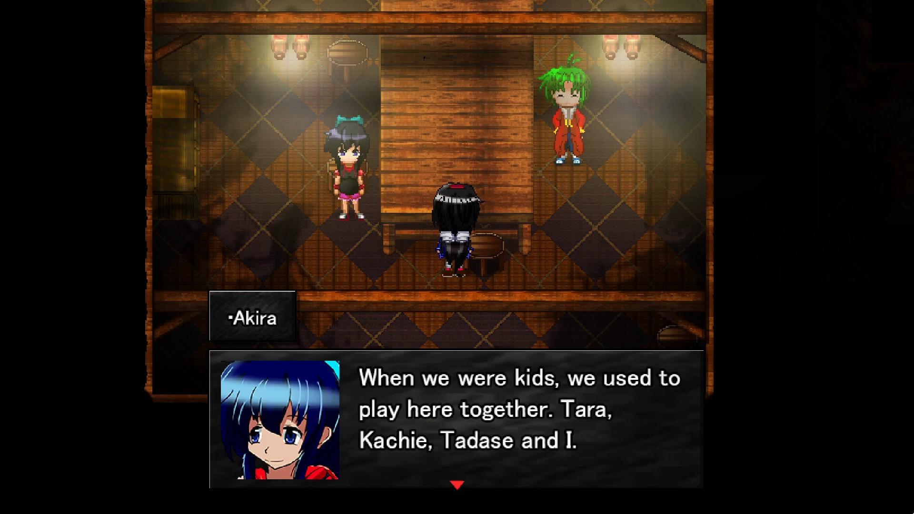
pyautogui.press('Return')
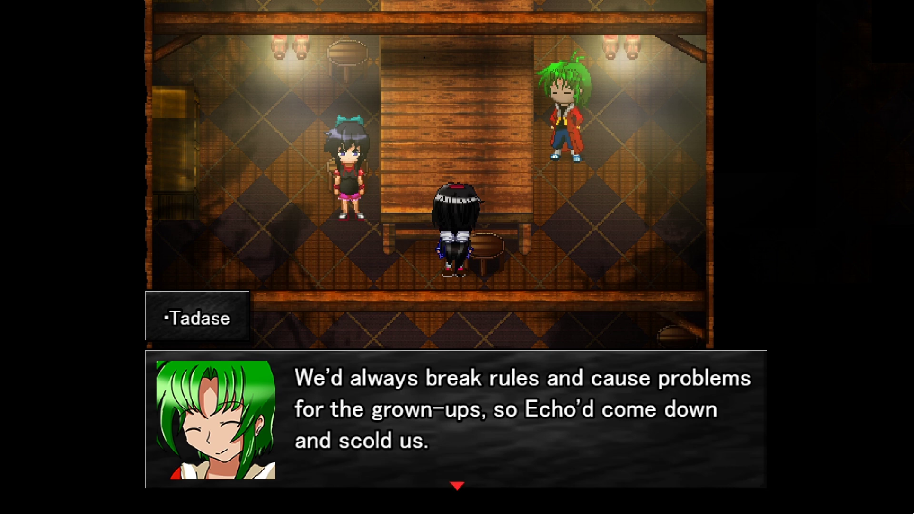
pyautogui.press('Return')
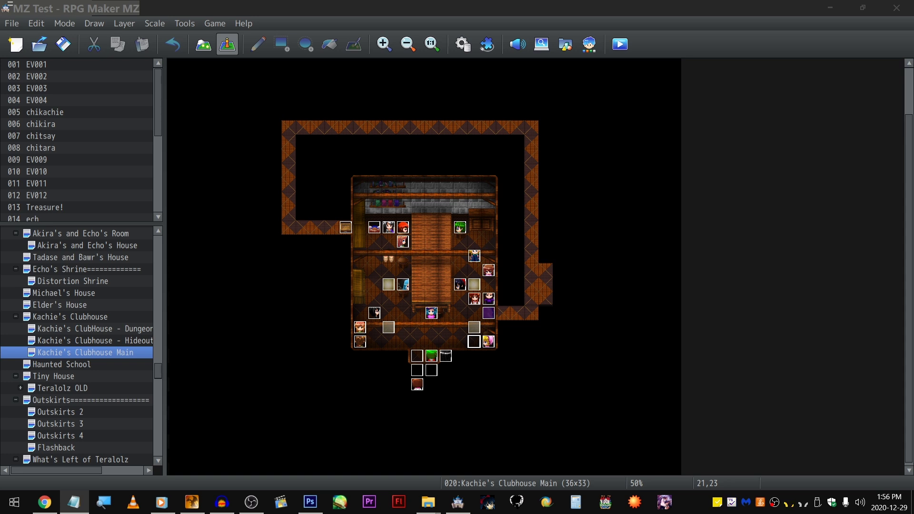
# - Examine the rooms and character events on the Kachie's Clubhouse Main map
pyautogui.click(560, 336)
pyautogui.scroll(2, 499, 341)
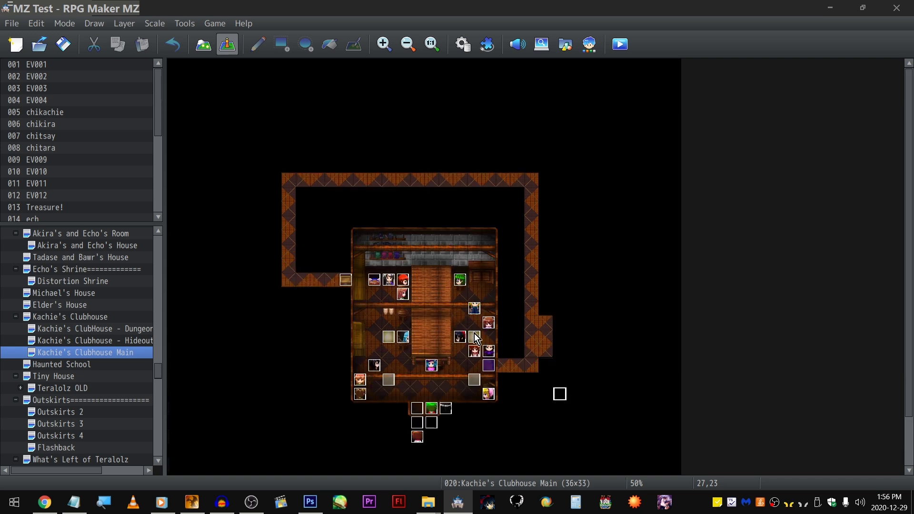
pyautogui.scroll(-2, 477, 338)
pyautogui.scroll(-1, 92, 363)
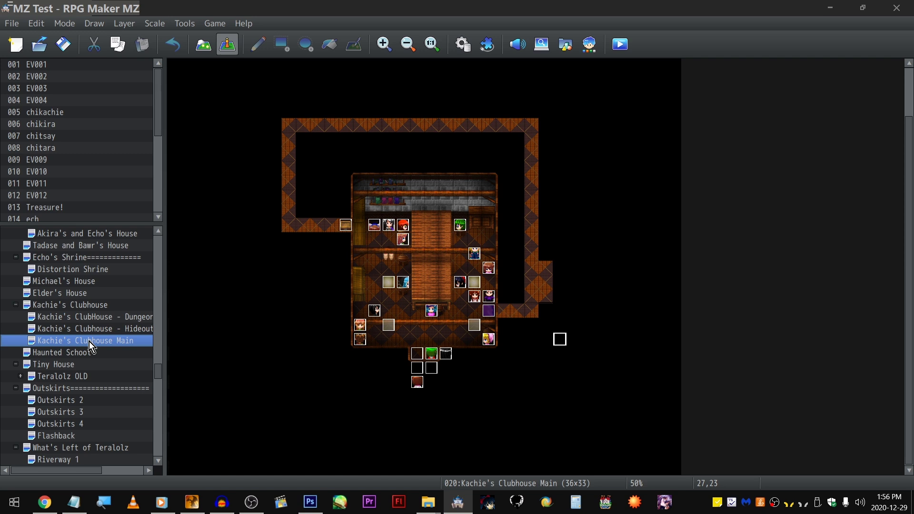
# - Search the map list for "mountain" and refine the search to "mountain range" to bring up the Icilica Mountain Range map
pyautogui.scroll(-4, 119, 322)
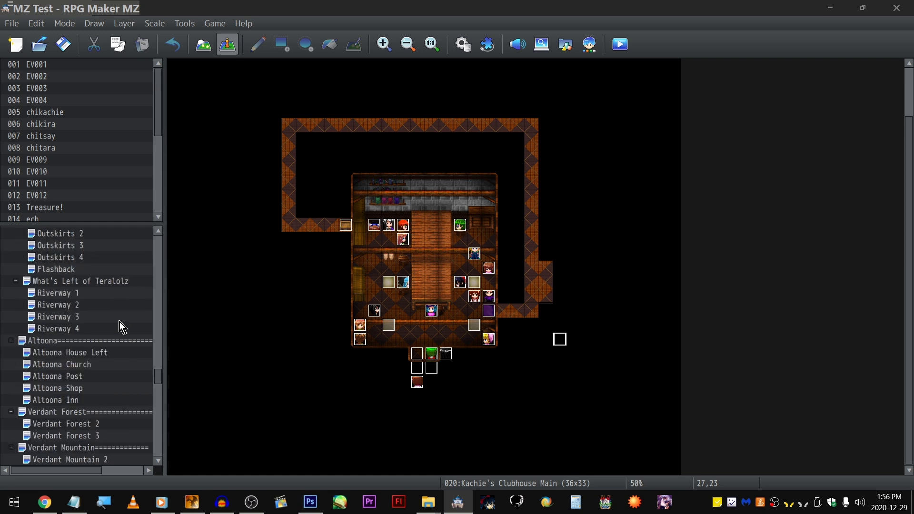
pyautogui.scroll(-3, 115, 316)
pyautogui.scroll(3, 113, 325)
pyautogui.hotkey('ctrl', 'f')
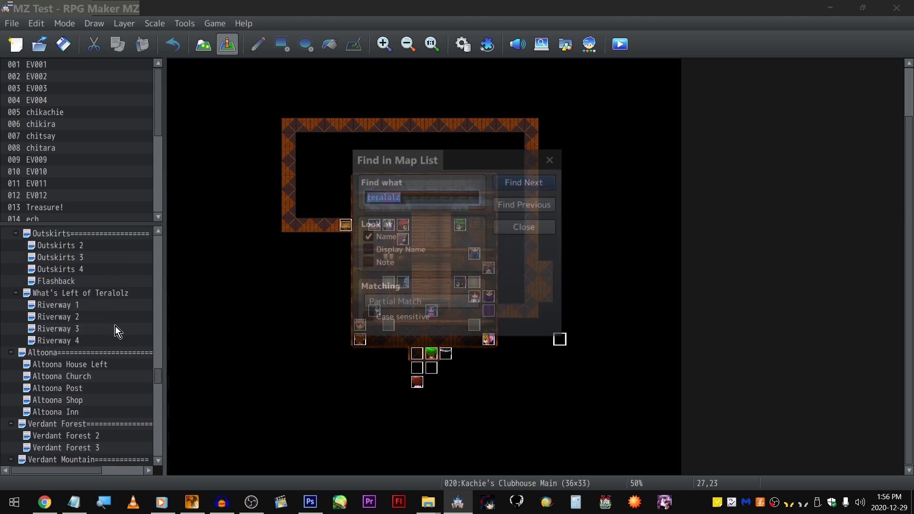
pyautogui.write('mountain')
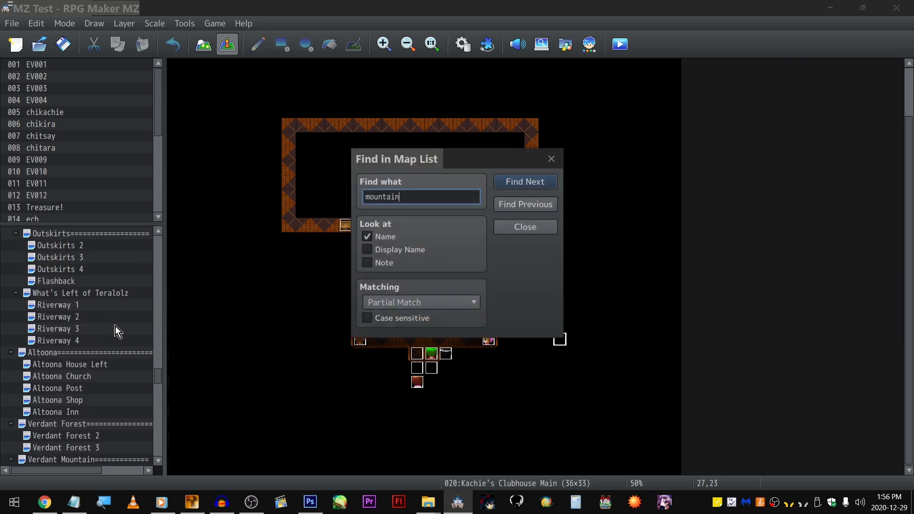
pyautogui.press('Return')
pyautogui.write('range')
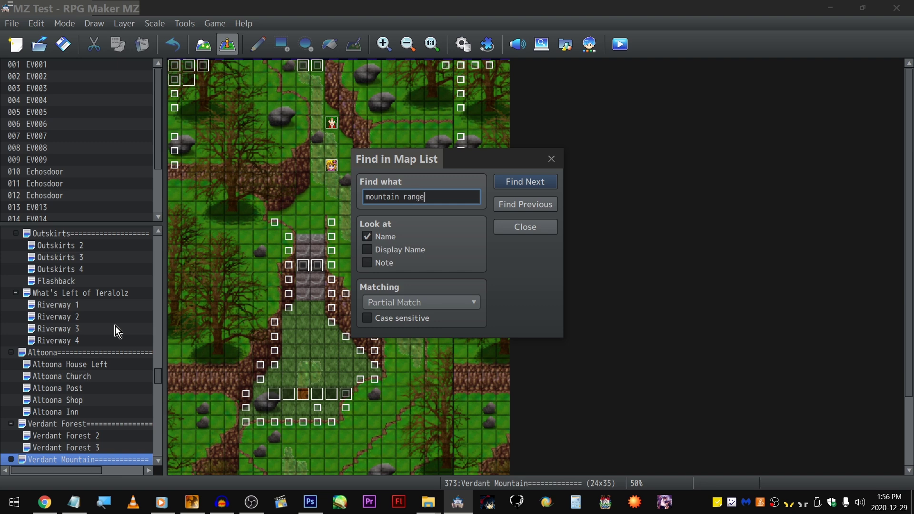
pyautogui.press('Return')
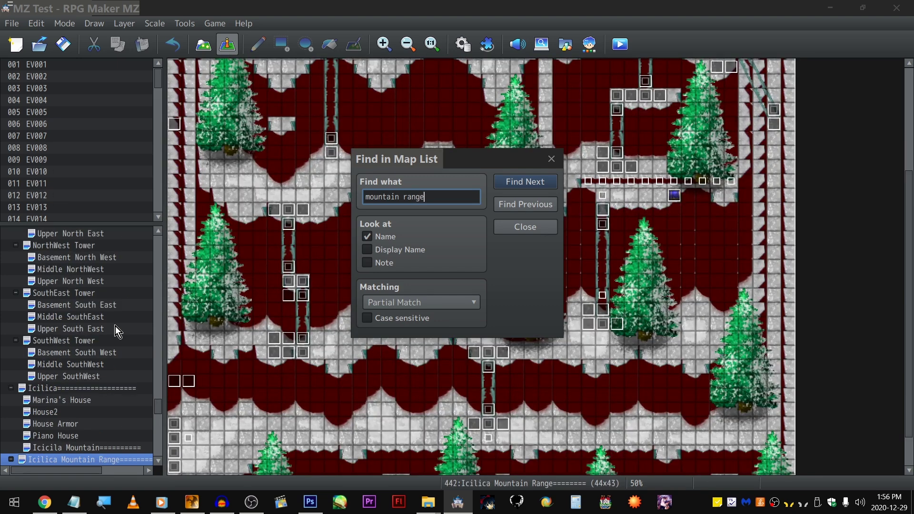
pyautogui.scroll(1, 115, 327)
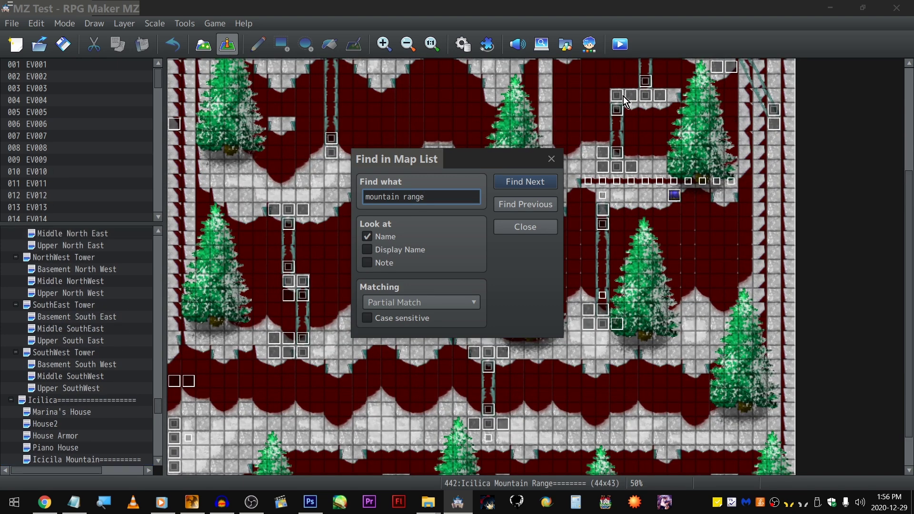
# - Close the map search and browse the Icilica Mountain Range submaps, ending on Icilica Mountain Range Outter 2
pyautogui.click(533, 226)
pyautogui.scroll(-1, 450, 352)
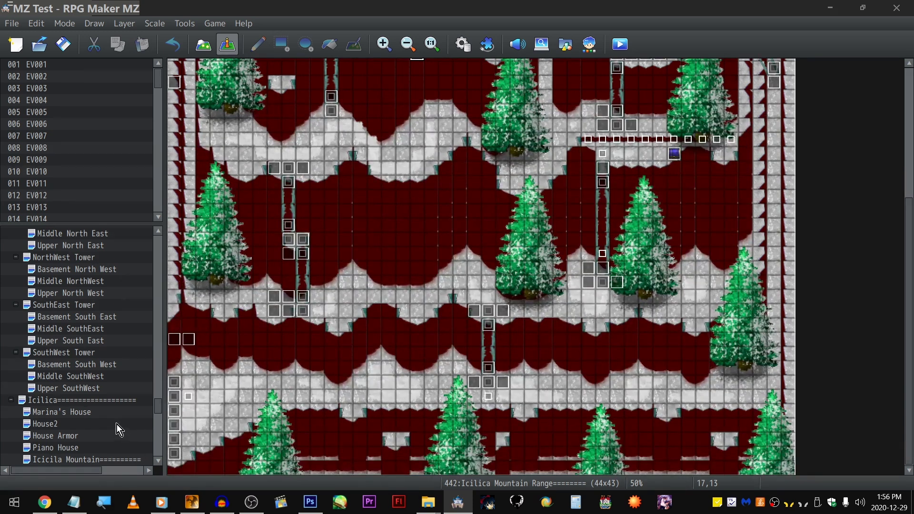
pyautogui.scroll(-4, 114, 423)
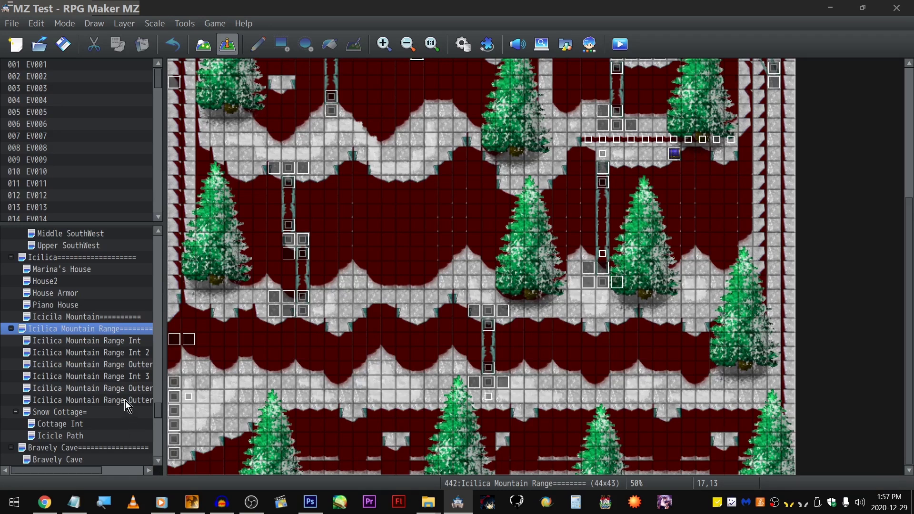
pyautogui.click(115, 377)
pyautogui.click(115, 364)
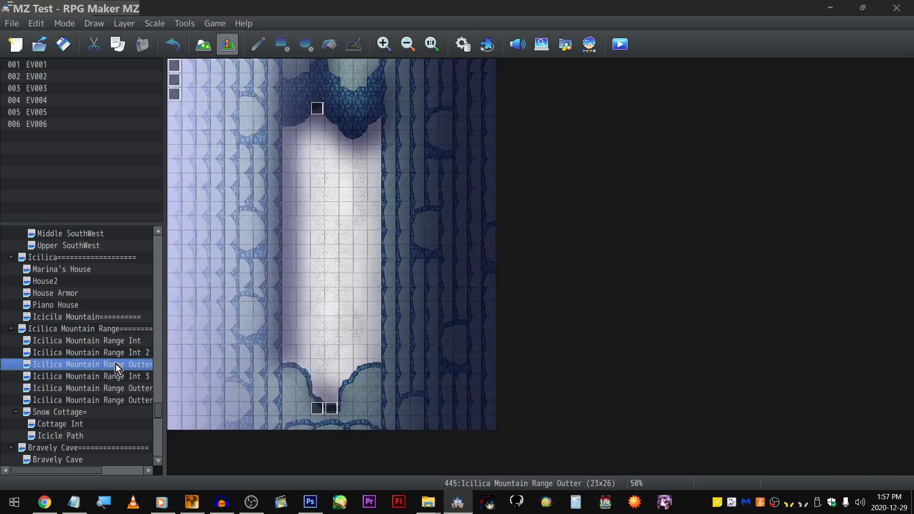
pyautogui.rightClick(116, 355)
pyautogui.click(108, 342)
pyautogui.click(104, 376)
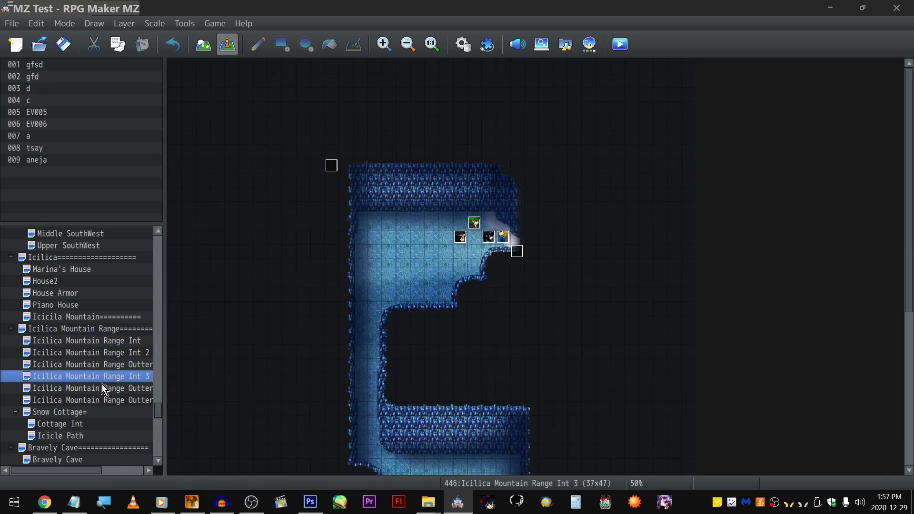
pyautogui.click(100, 388)
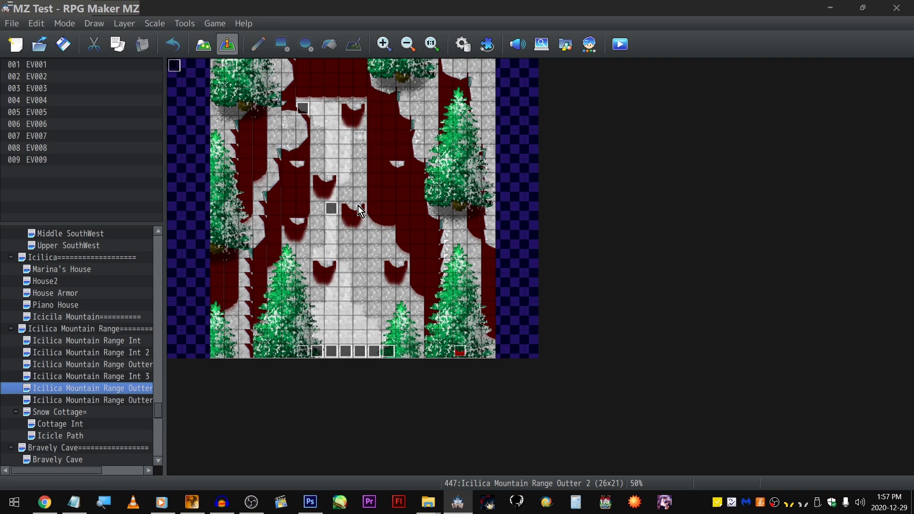
# - Inspect the weather cutscene commands in EV009 on the snowy path, leaving the event unchanged
pyautogui.keyDown('ctrl'); pyautogui.scroll(1, 400, 210); pyautogui.keyUp('ctrl')
pyautogui.keyDown('ctrl'); pyautogui.scroll(1, 489, 353); pyautogui.keyUp('ctrl')
pyautogui.keyDown('ctrl'); pyautogui.scroll(1, 539, 434); pyautogui.keyUp('ctrl')
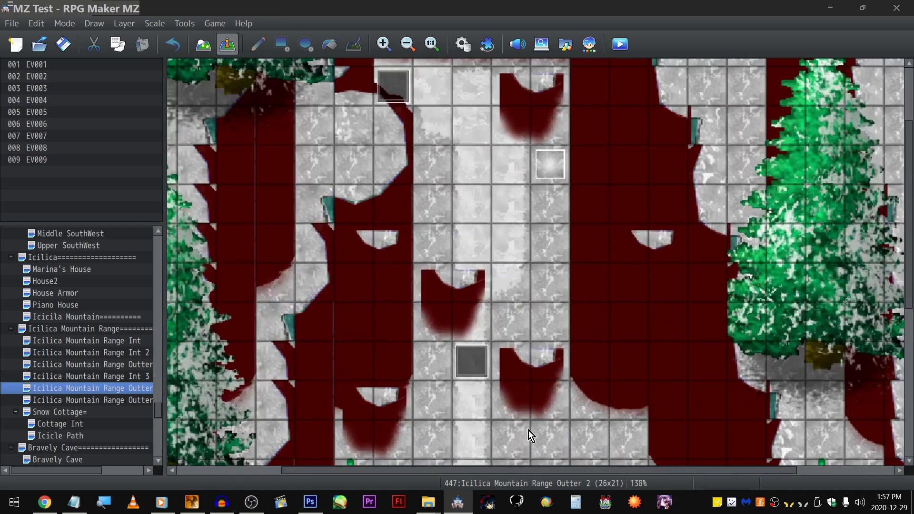
pyautogui.scroll(-6, 538, 434)
pyautogui.scroll(4, 476, 338)
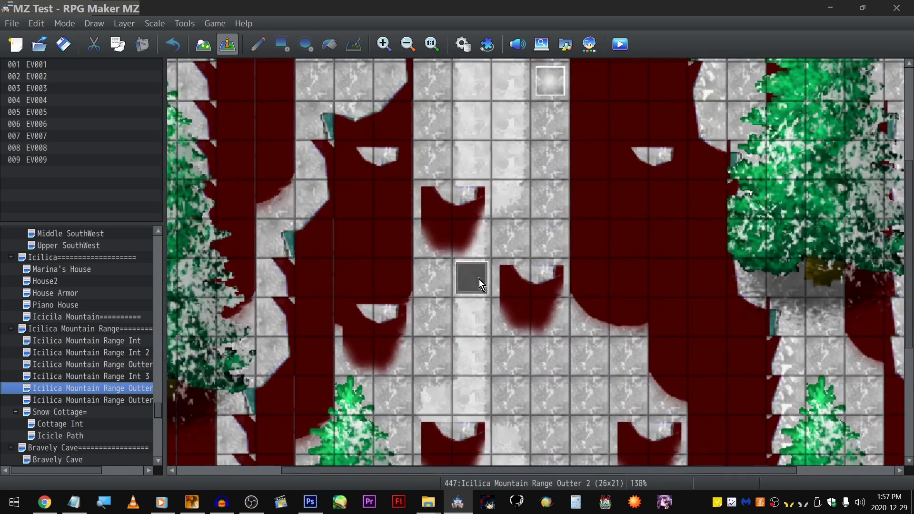
pyautogui.doubleClick(479, 277)
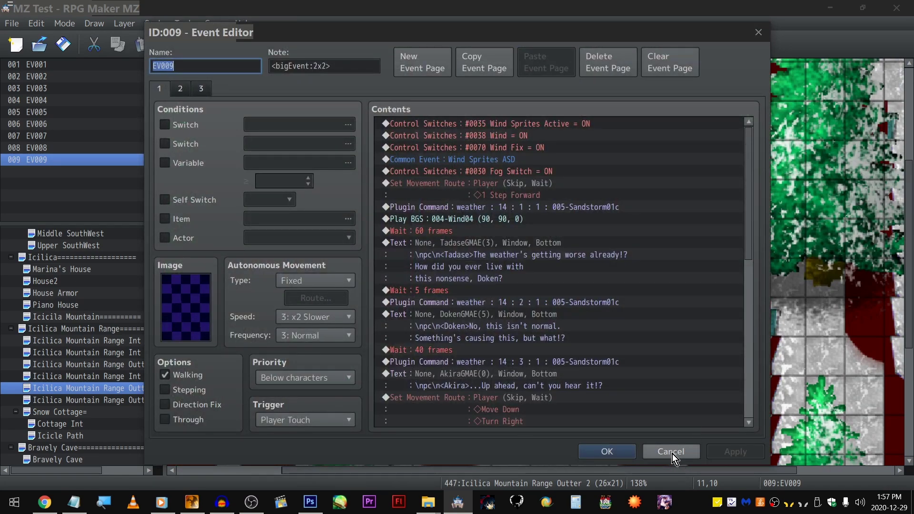
pyautogui.click(672, 452)
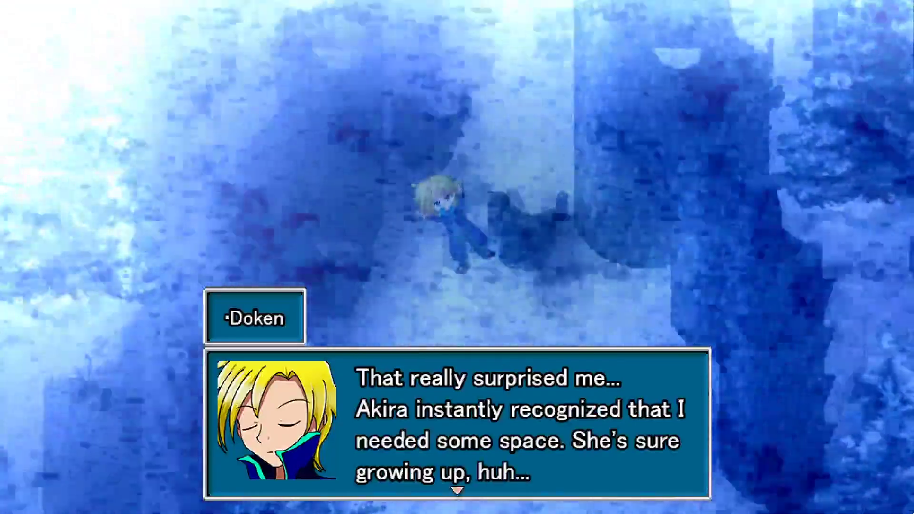
pyautogui.press('Return')
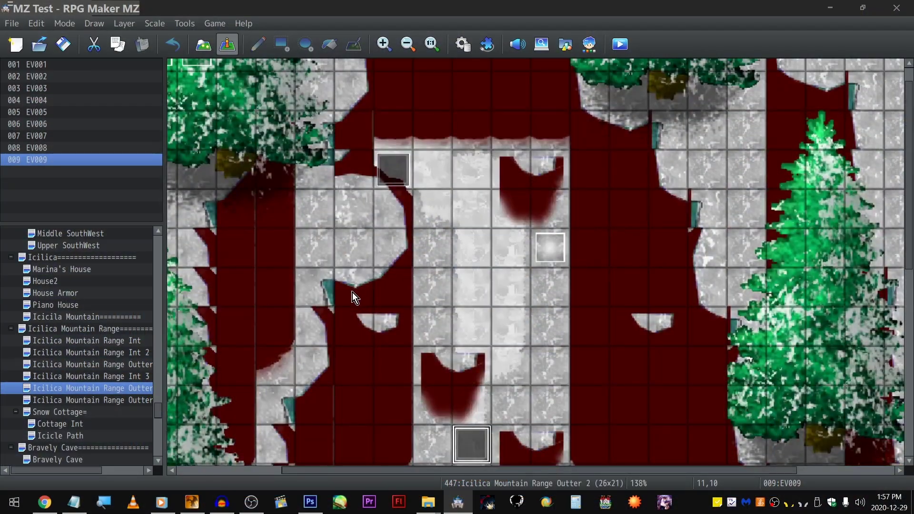
pyautogui.click(352, 292)
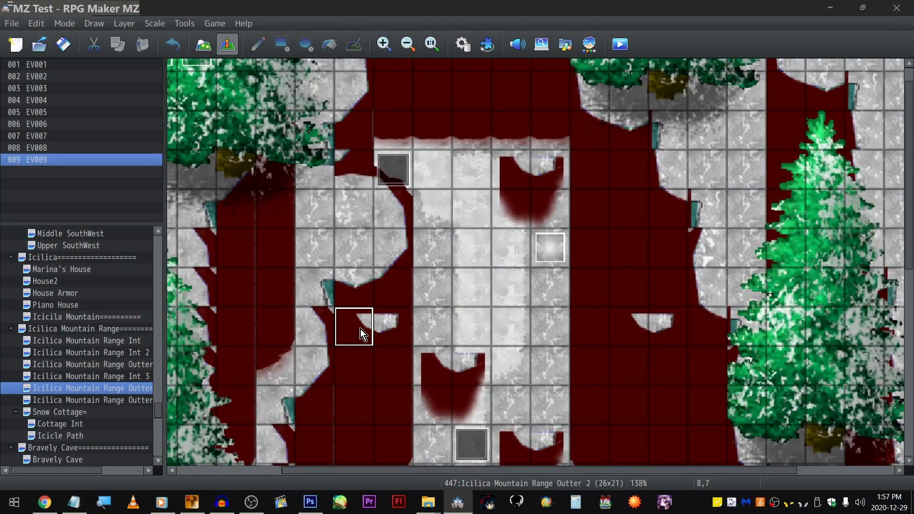
pyautogui.doubleClick(362, 366)
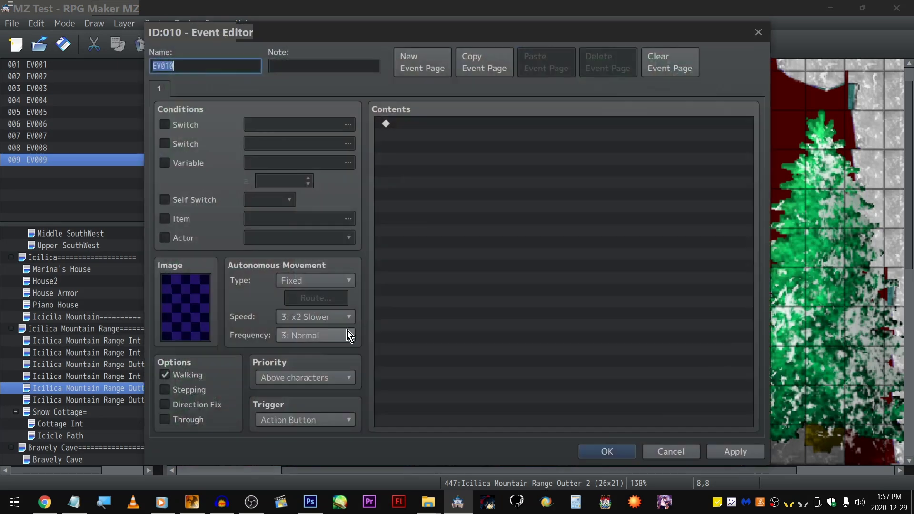
pyautogui.click(669, 453)
pyautogui.click(434, 269)
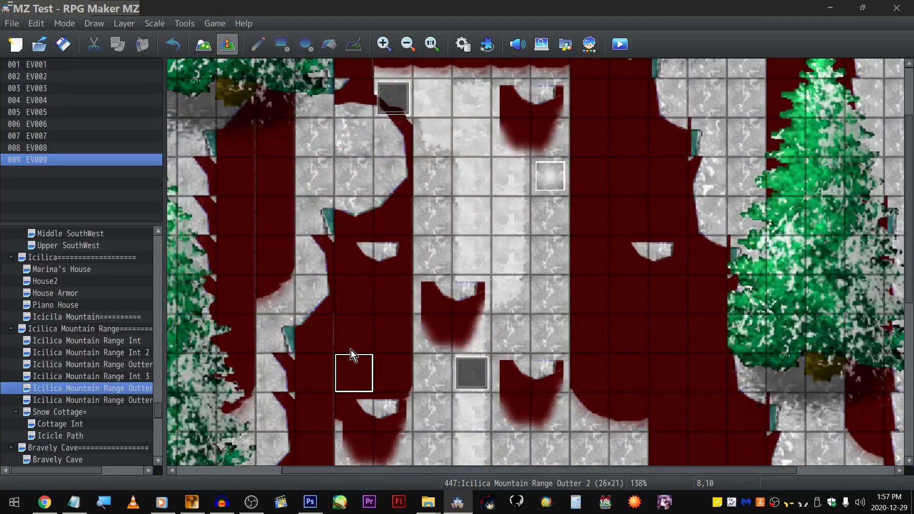
pyautogui.keyDown('ctrl'); pyautogui.scroll(-3, 352, 366); pyautogui.keyUp('ctrl')
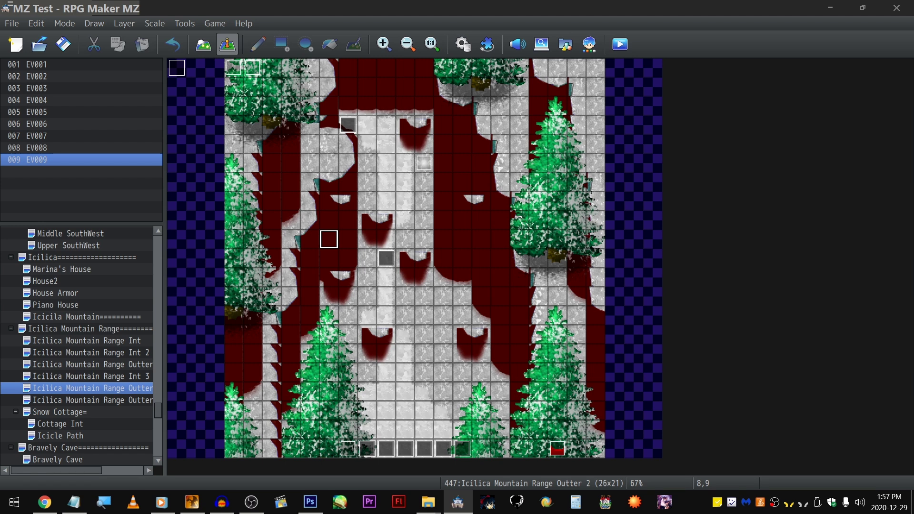
pyautogui.hotkey('alt', 'Tab')
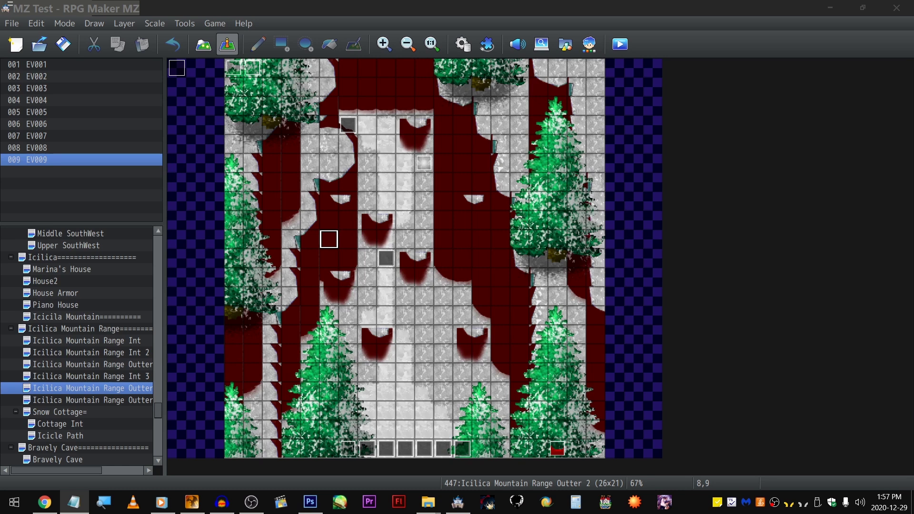
pyautogui.click(502, 7)
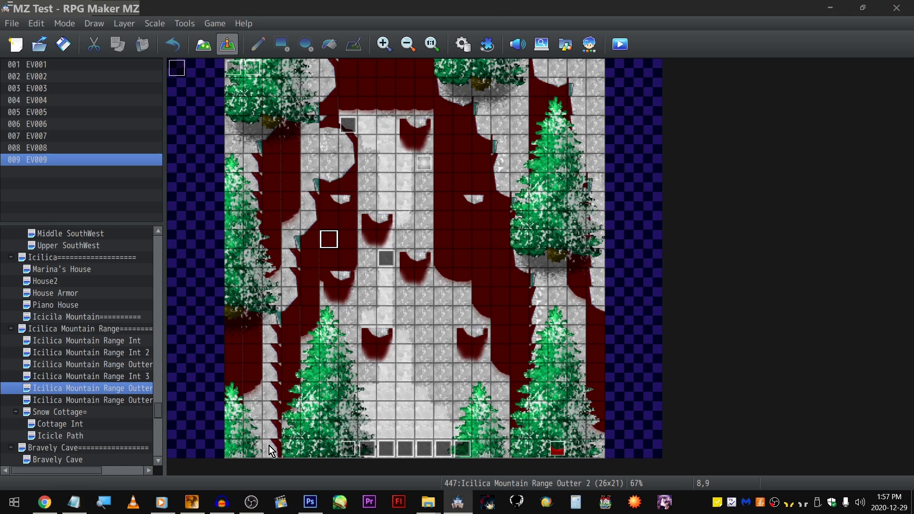
# - Look through the map list for the Distorion Realm group and open the Black map under Sand - Ruins of
pyautogui.scroll(-3, 119, 389)
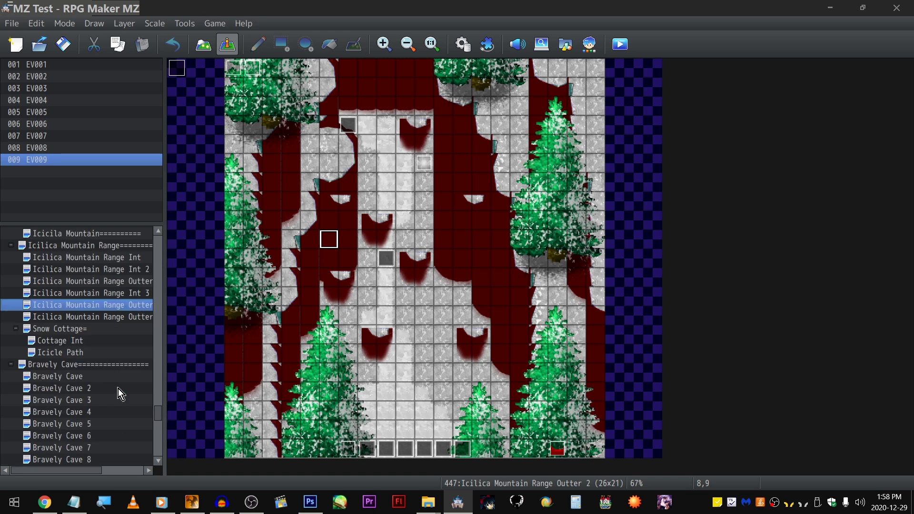
pyautogui.scroll(10, 118, 389)
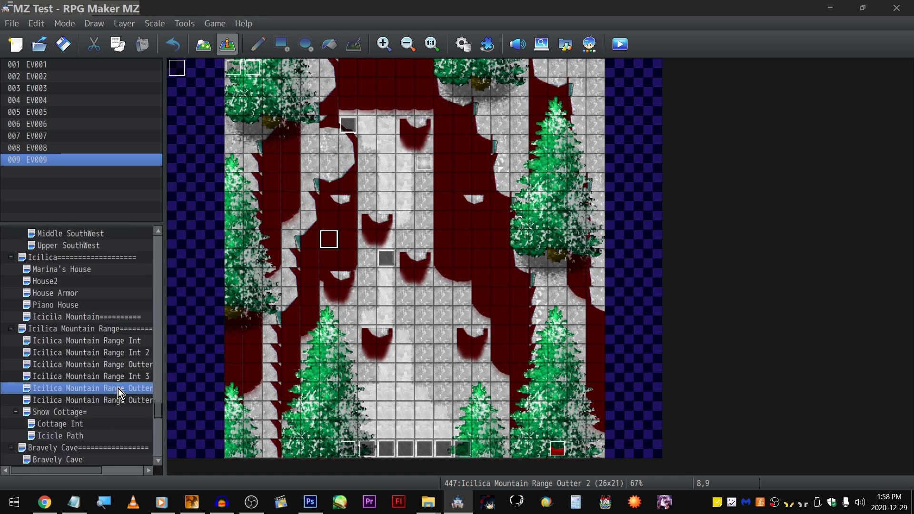
pyautogui.moveTo(161, 401); pyautogui.dragTo(173, 112)
pyautogui.scroll(-2, 134, 415)
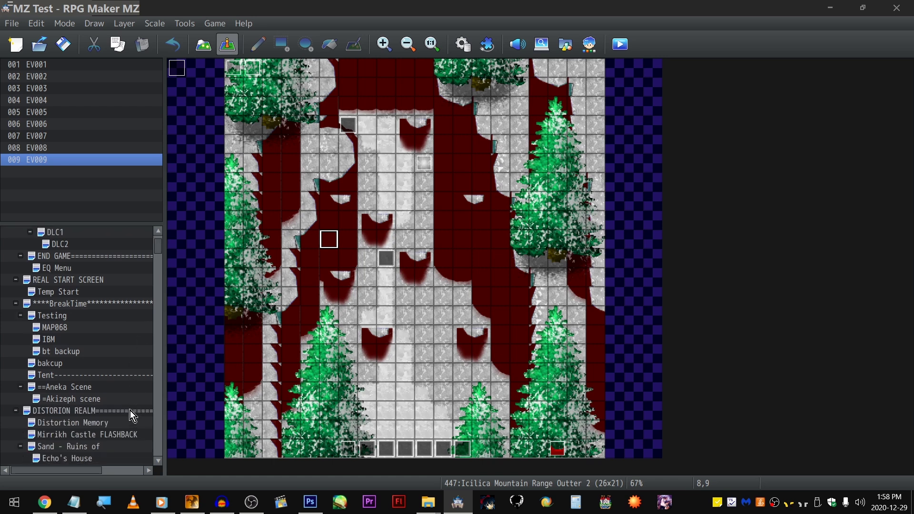
pyautogui.scroll(-1, 124, 372)
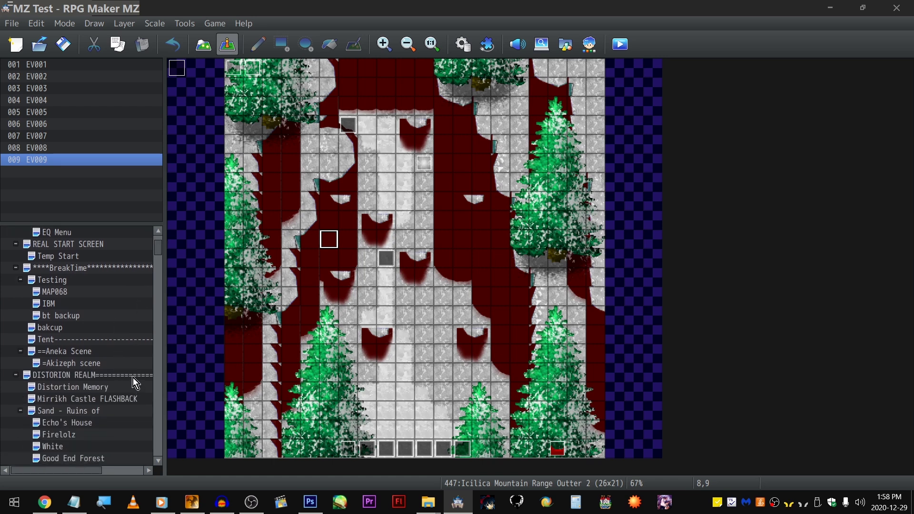
pyautogui.scroll(1, 129, 372)
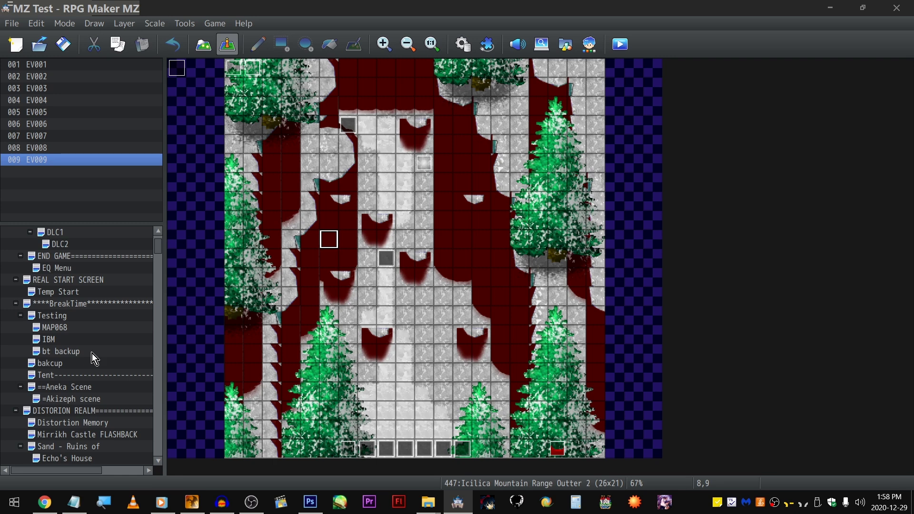
pyautogui.scroll(-3, 93, 358)
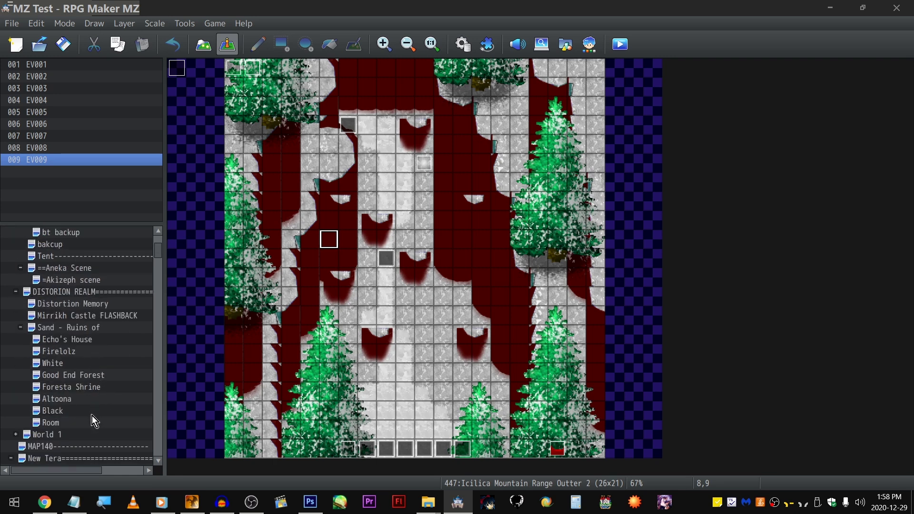
pyautogui.click(92, 414)
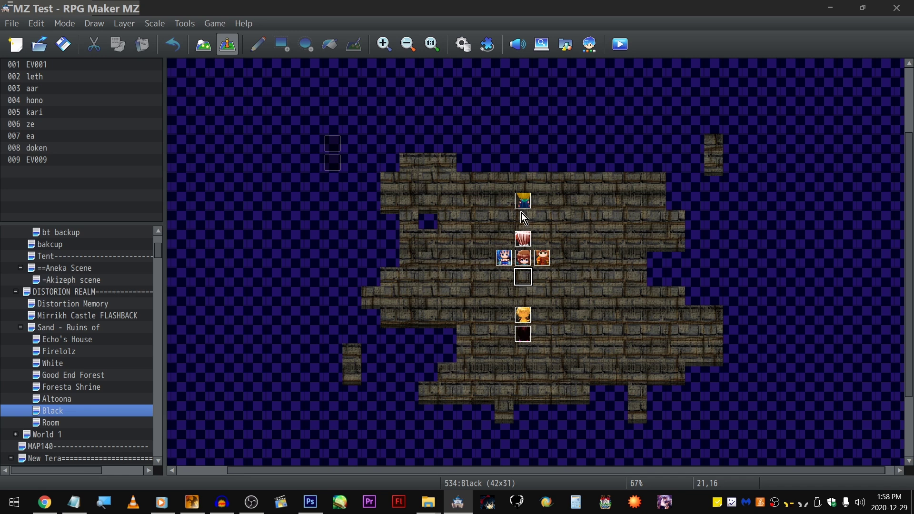
# - Examine the broken stone platform and the placement of character events across the Black map
pyautogui.scroll(3, 442, 158)
pyautogui.click(543, 239)
pyautogui.click(682, 261)
pyautogui.scroll(-5, 664, 333)
pyautogui.click(593, 327)
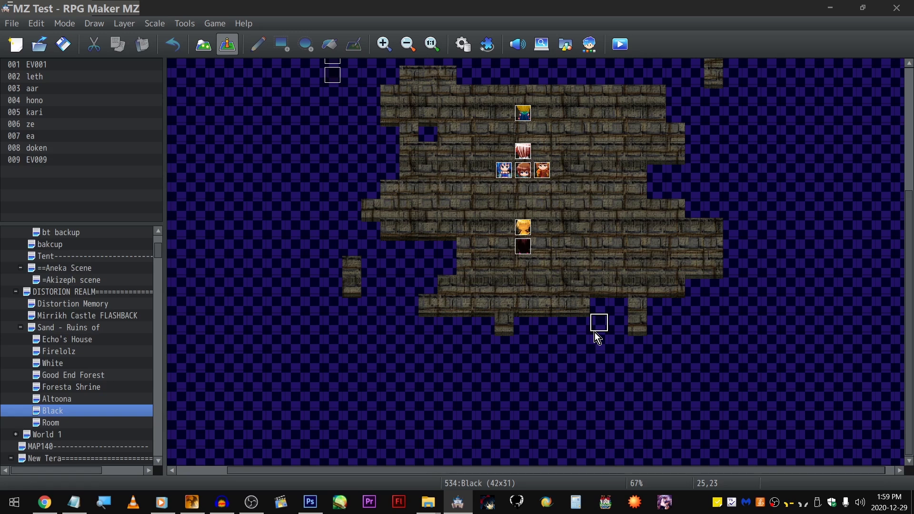
pyautogui.scroll(5, 373, 161)
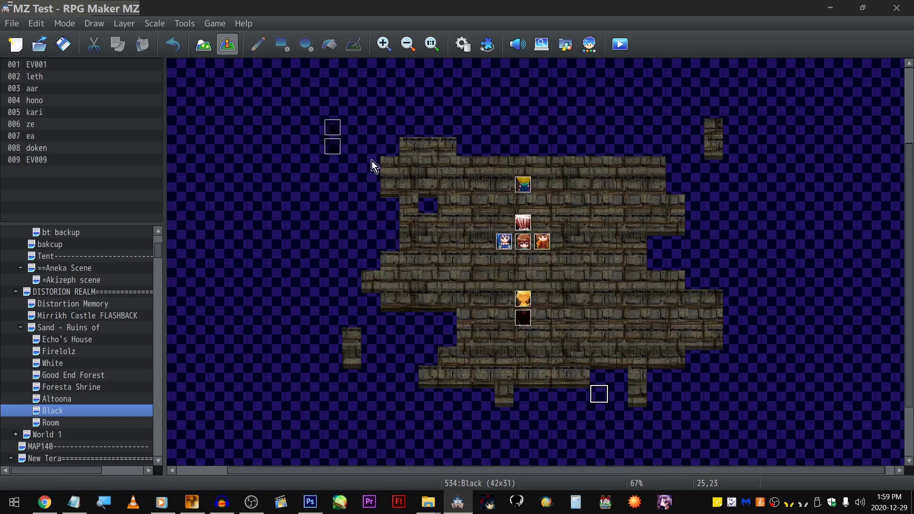
pyautogui.click(375, 164)
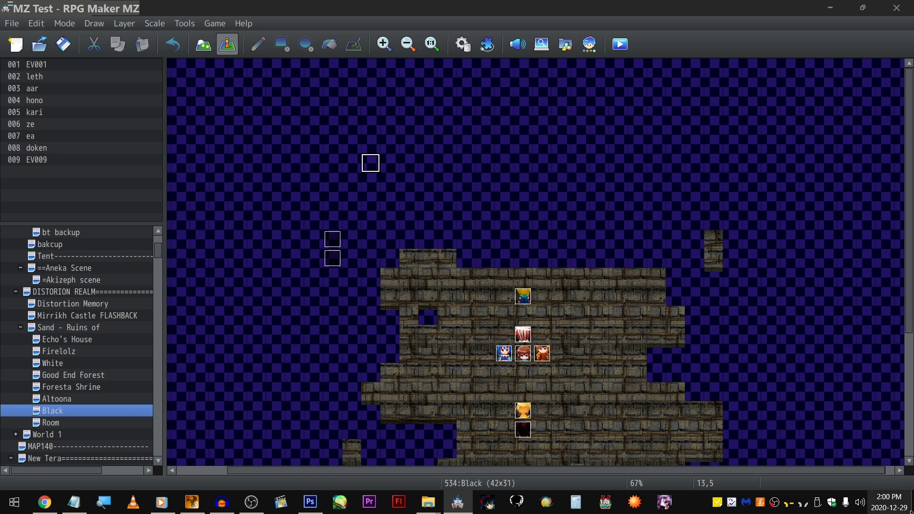
pyautogui.scroll(-3, 393, 197)
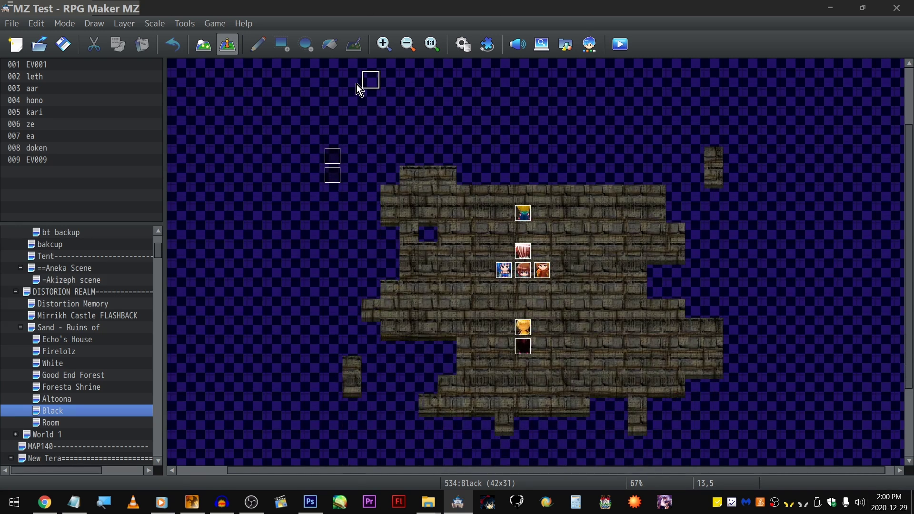
pyautogui.scroll(-3, 448, 219)
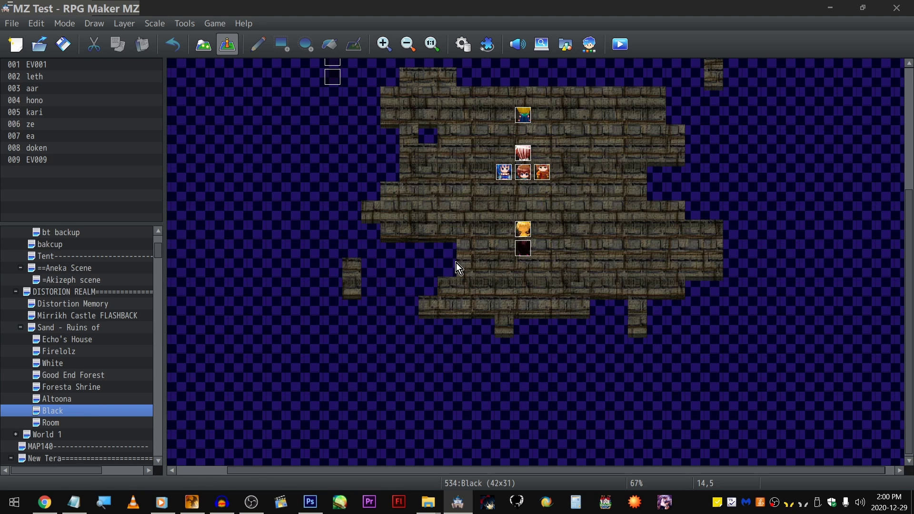
pyautogui.scroll(6, 457, 265)
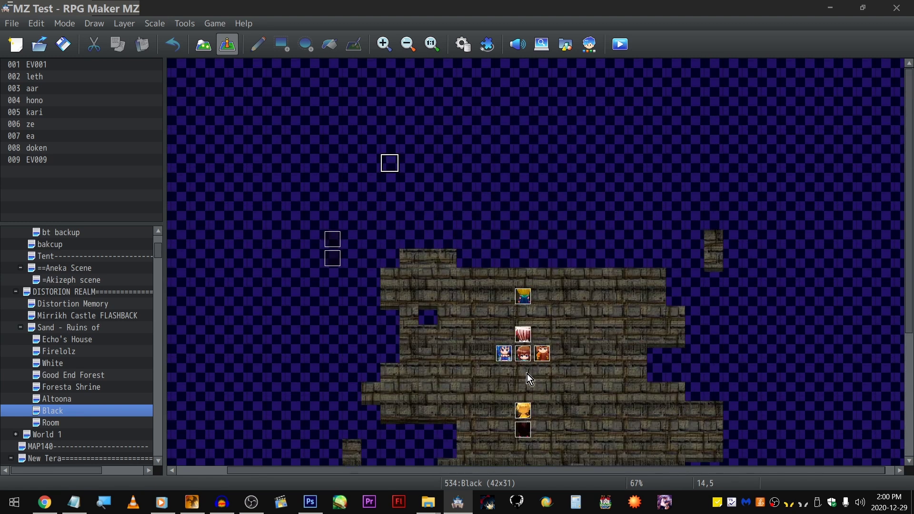
pyautogui.scroll(-3, 527, 374)
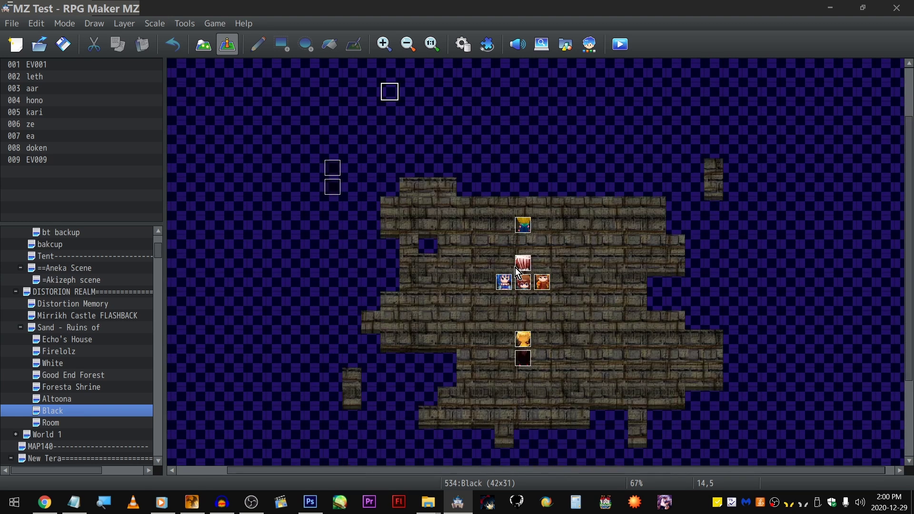
# - Check the ze event and the EV009 event on the Black map, then look over the lower platform area
pyautogui.click(525, 340)
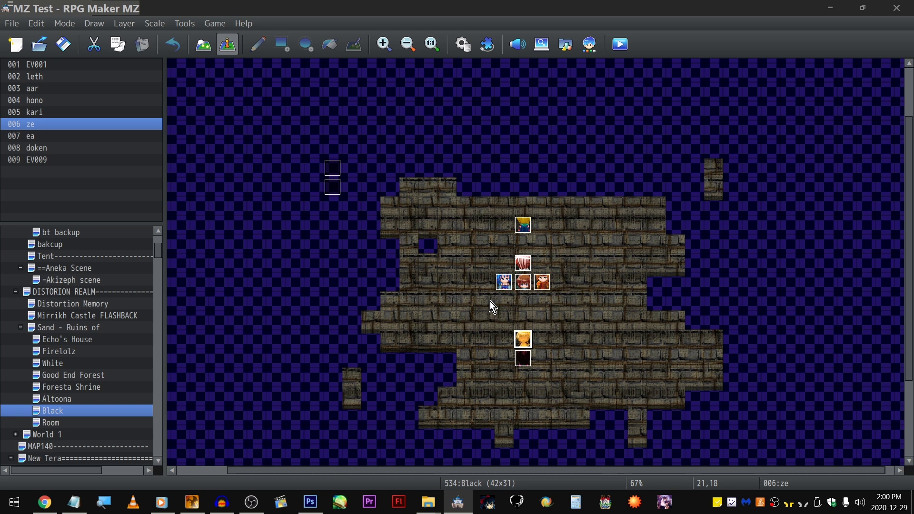
pyautogui.click(498, 114)
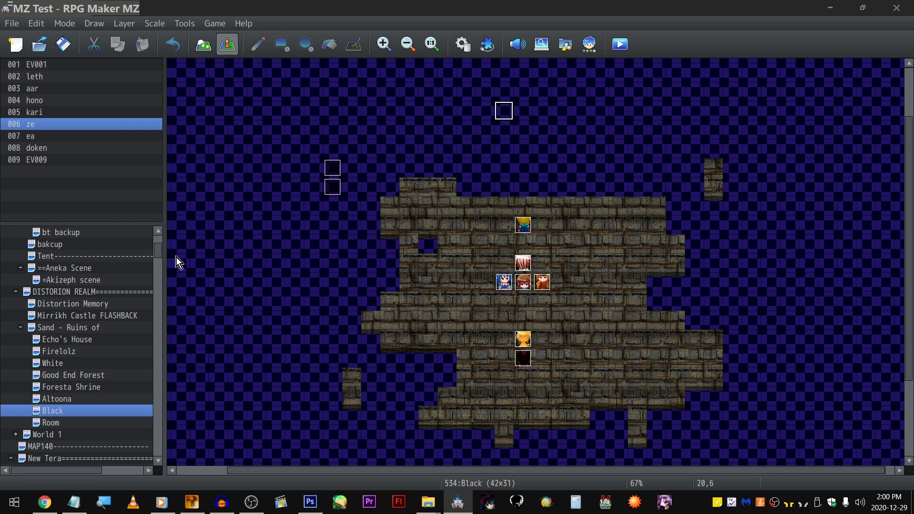
pyautogui.moveTo(161, 250); pyautogui.dragTo(156, 241)
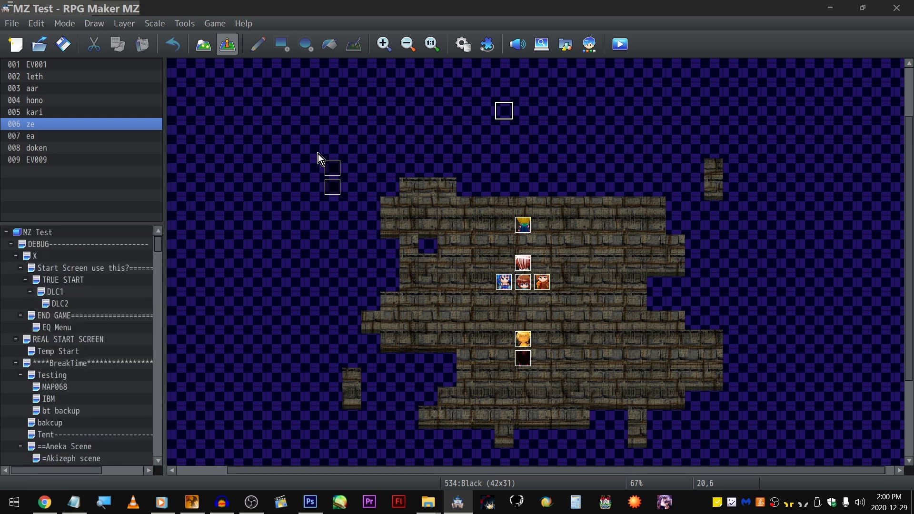
pyautogui.click(345, 210)
pyautogui.click(313, 166)
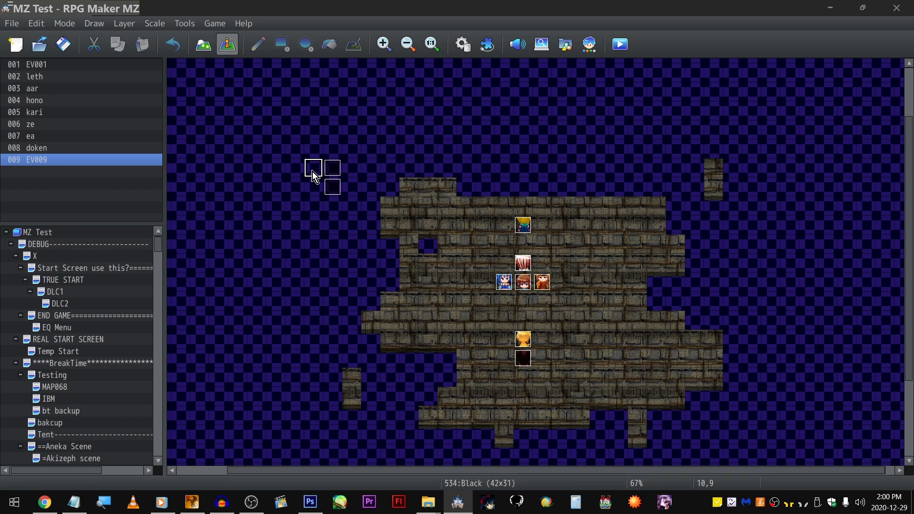
pyautogui.scroll(-5, 542, 218)
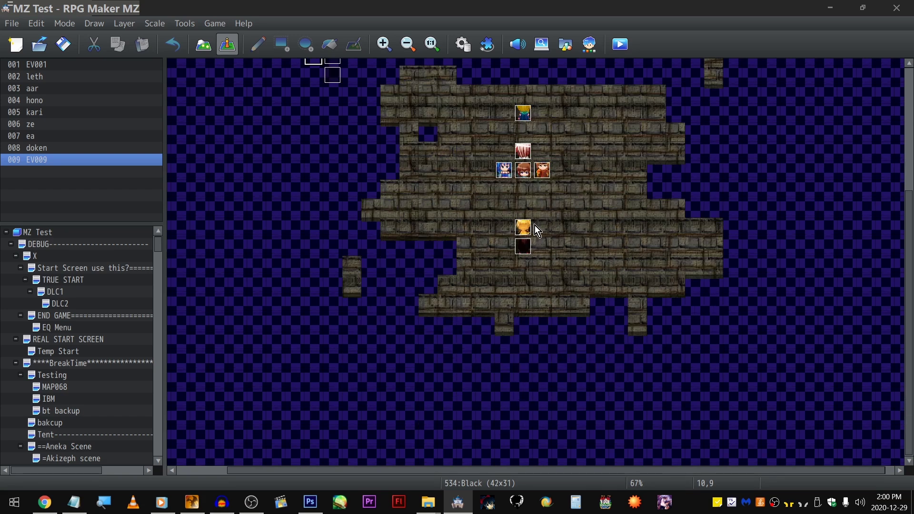
# - Look over the upper part of the Black map and browse the map list from the Testing maps to the New Tera group
pyautogui.scroll(8, 546, 249)
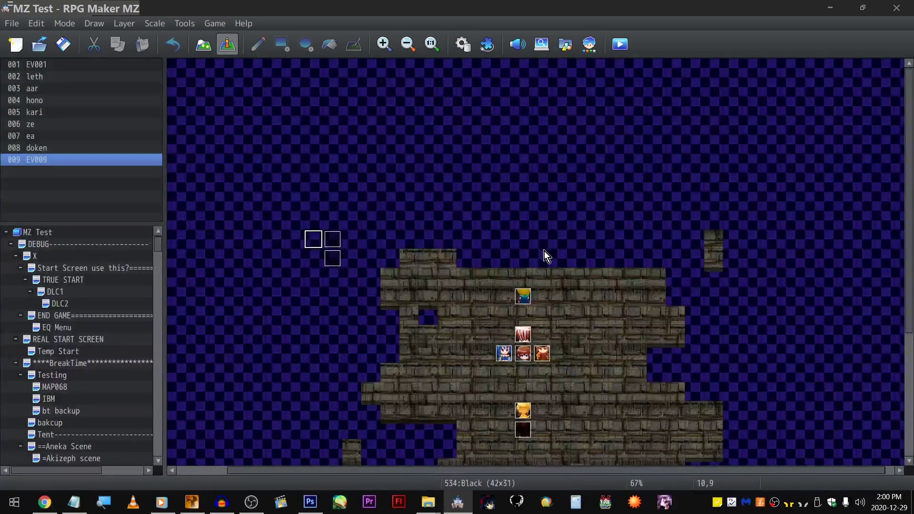
pyautogui.moveTo(315, 247)
pyautogui.mouseDown()
pyautogui.moveTo(352, 275)
pyautogui.moveTo(316, 245)
pyautogui.mouseUp()
pyautogui.scroll(-20, 140, 295)
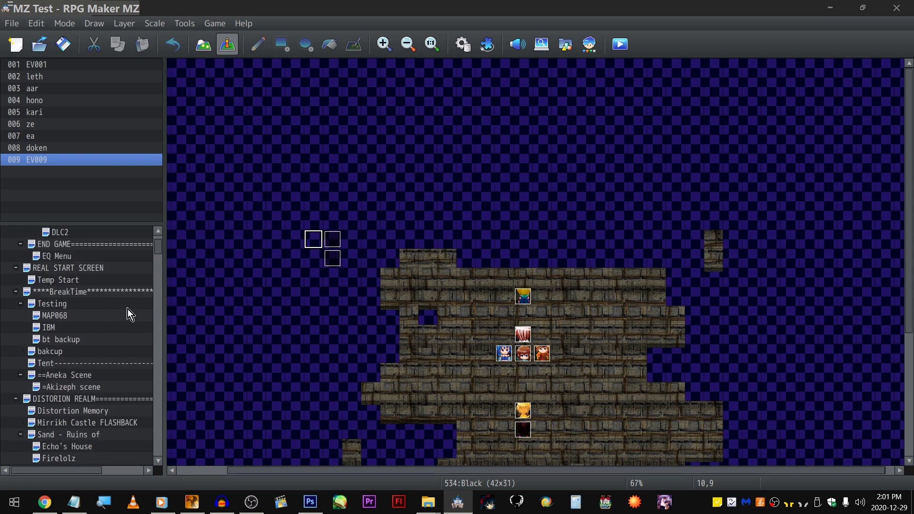
pyautogui.scroll(8, 118, 278)
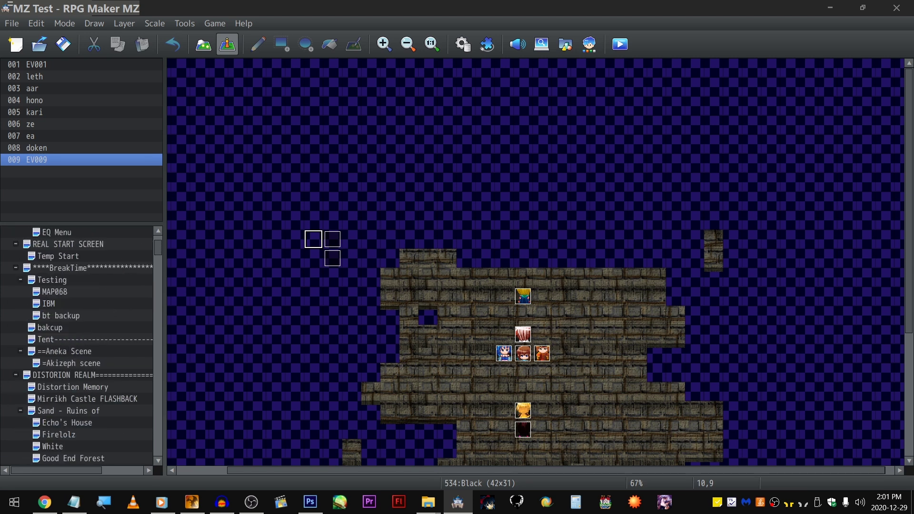
pyautogui.scroll(-3, 678, 323)
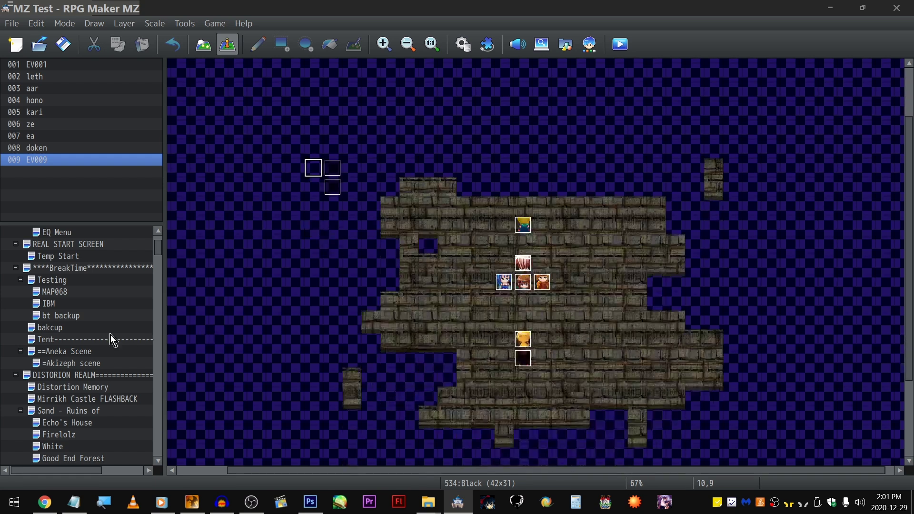
pyautogui.scroll(-8, 105, 325)
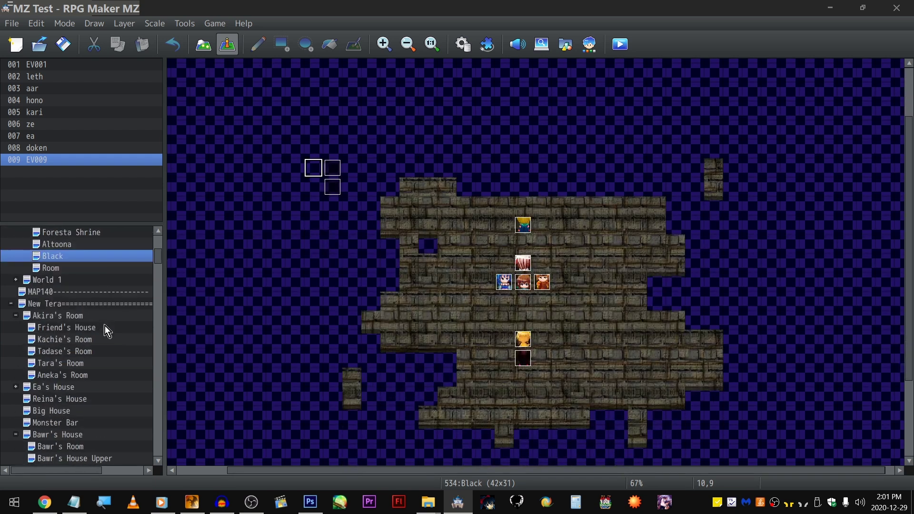
# - View the BGM tracks in the Sound Test window and close it without playing anything
pyautogui.click(523, 46)
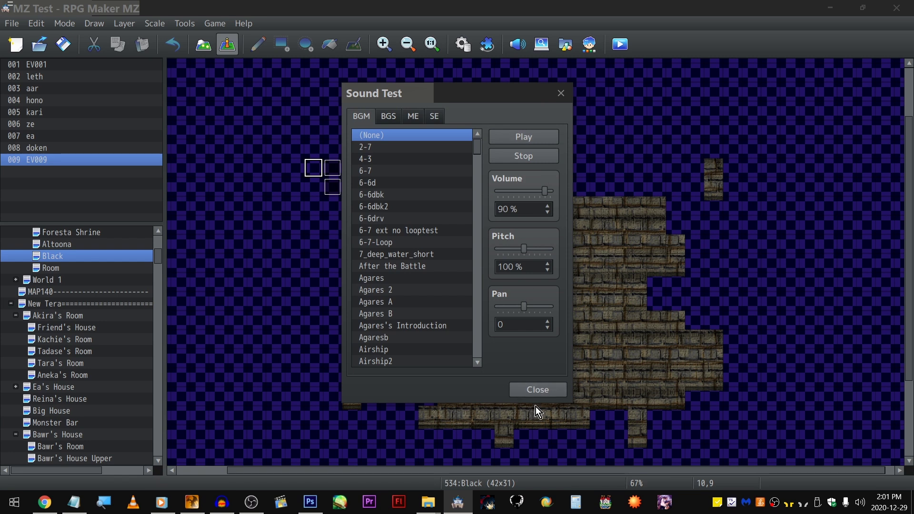
pyautogui.click(536, 390)
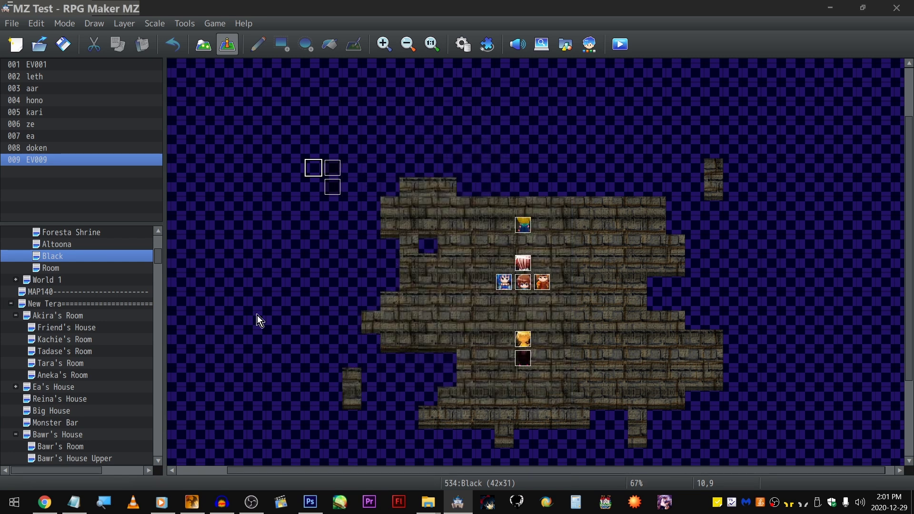
pyautogui.click(518, 45)
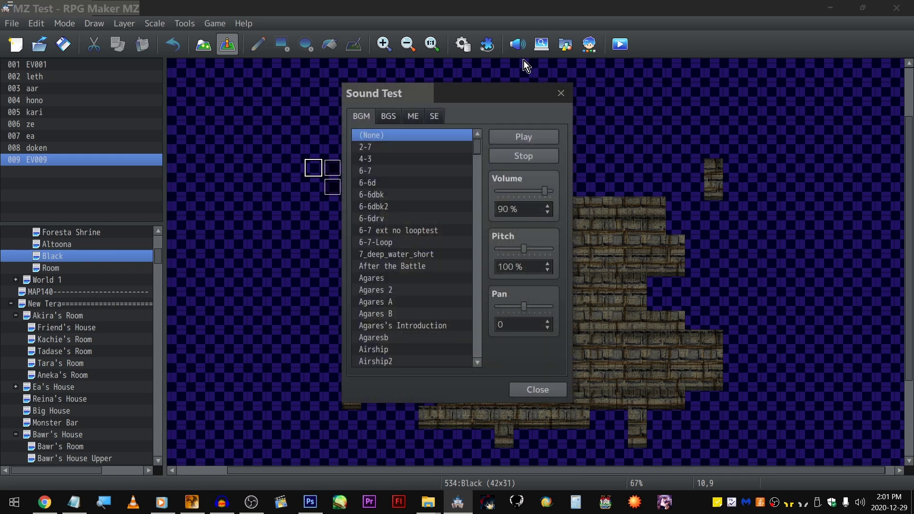
pyautogui.click(562, 92)
# - Browse the map list from Black down to the Bonus Dungeon maps and view the upper area of the Black map
pyautogui.click(127, 258)
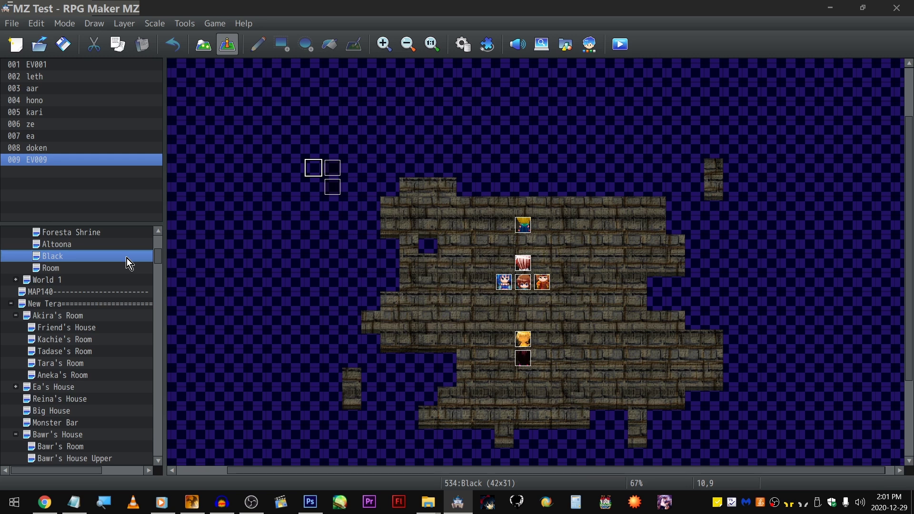
pyautogui.scroll(-1, 125, 257)
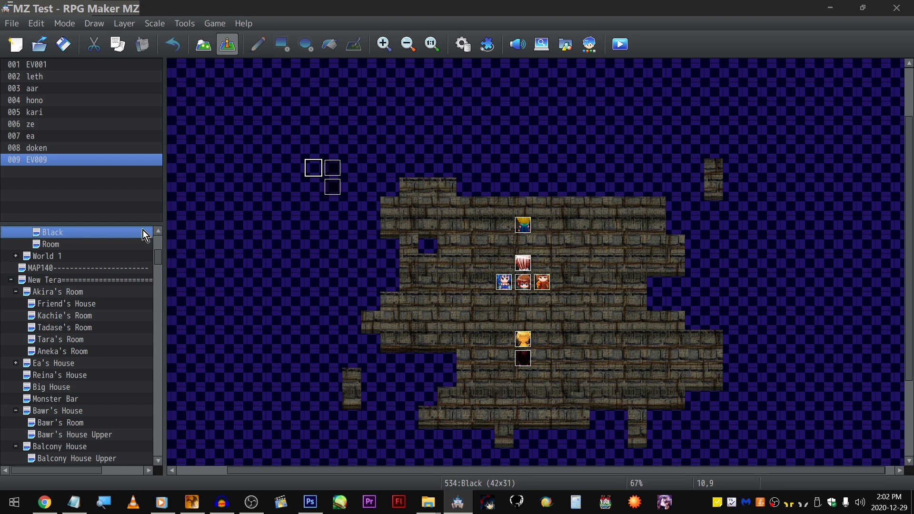
pyautogui.moveTo(161, 260); pyautogui.dragTo(163, 465)
pyautogui.scroll(2, 130, 418)
pyautogui.scroll(2, 197, 387)
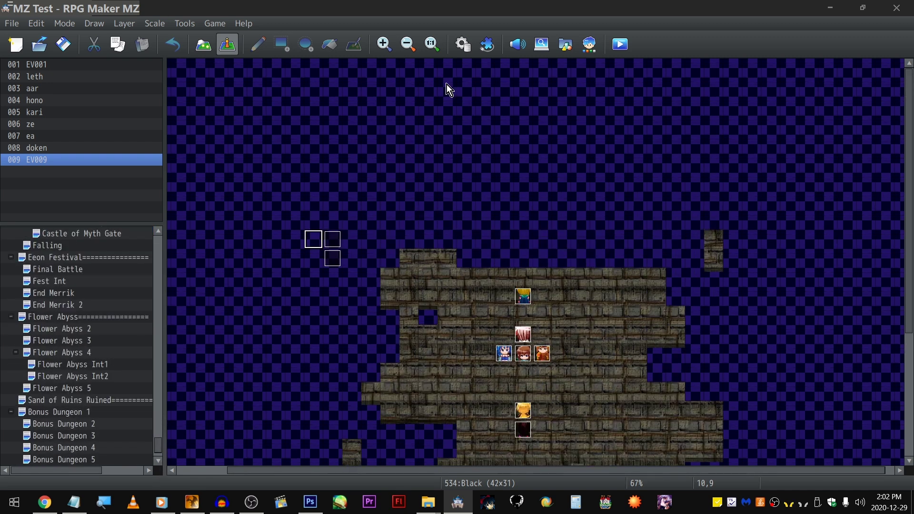